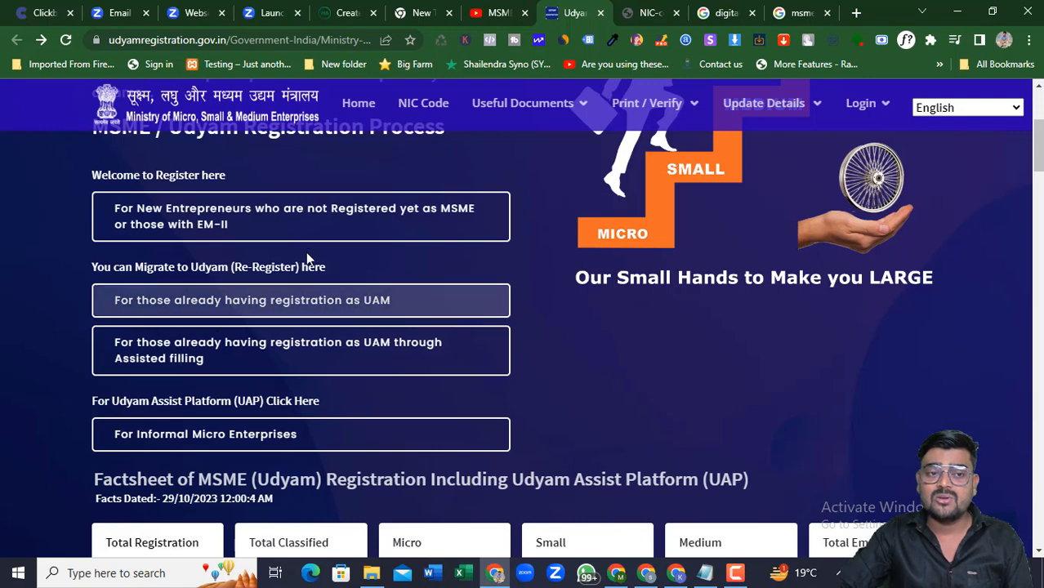
# Step: Open the new-entrepreneur registration form and enter the Aadhaar number and entrepreneur's name
pyautogui.click(380, 222)
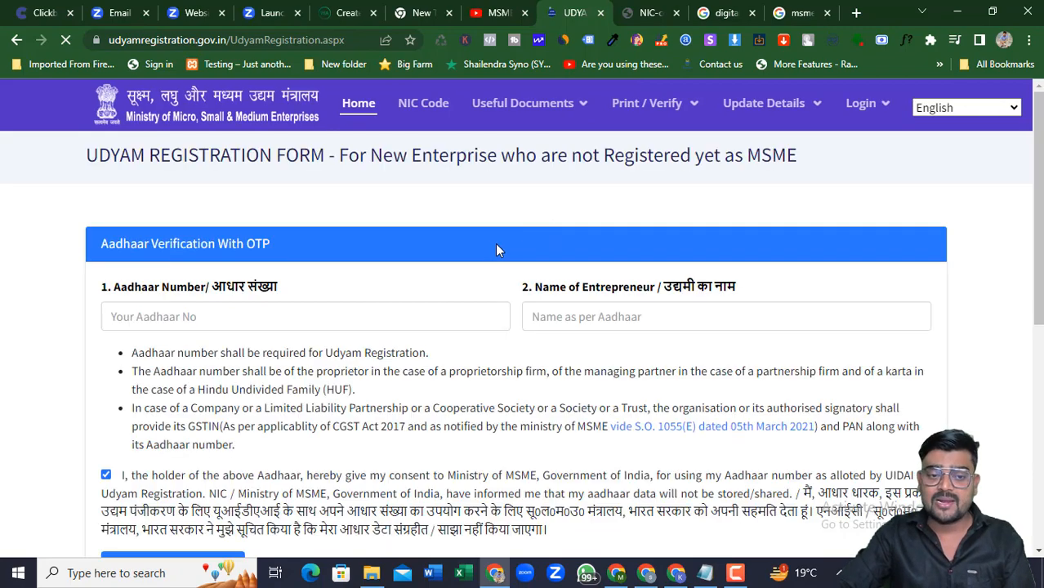
pyautogui.click(290, 316)
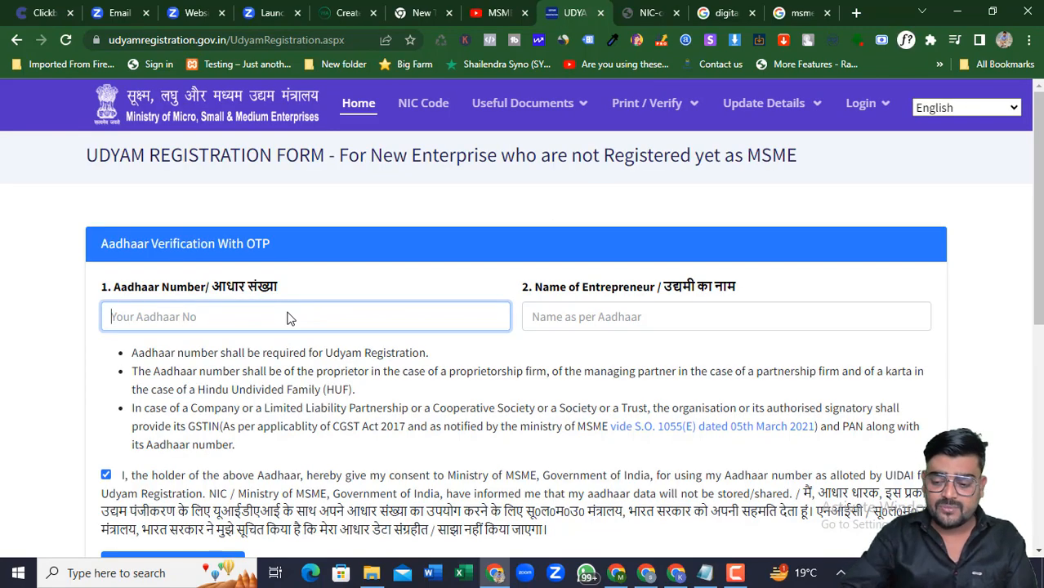
pyautogui.write('849')
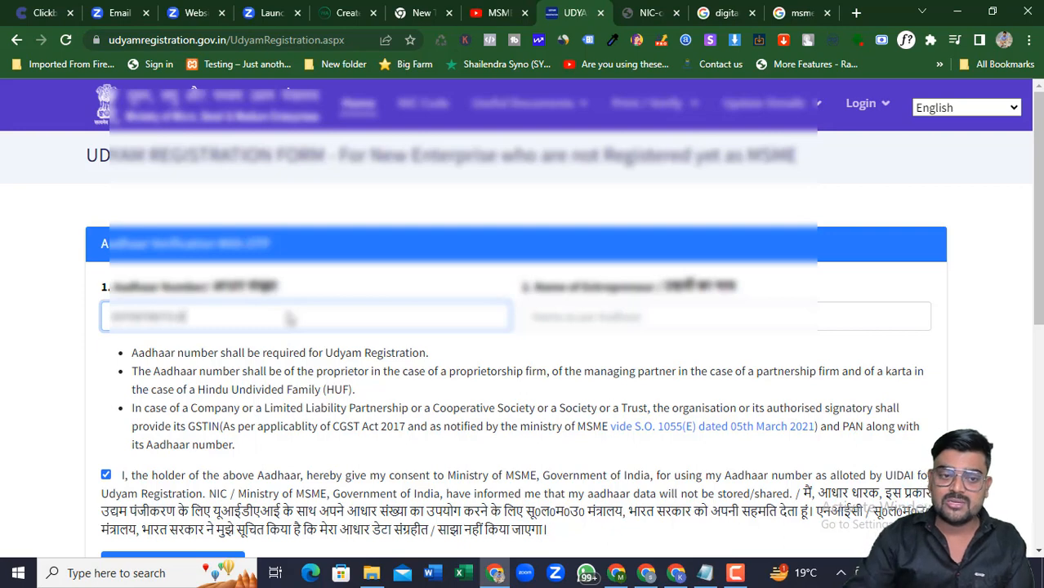
pyautogui.click(623, 325)
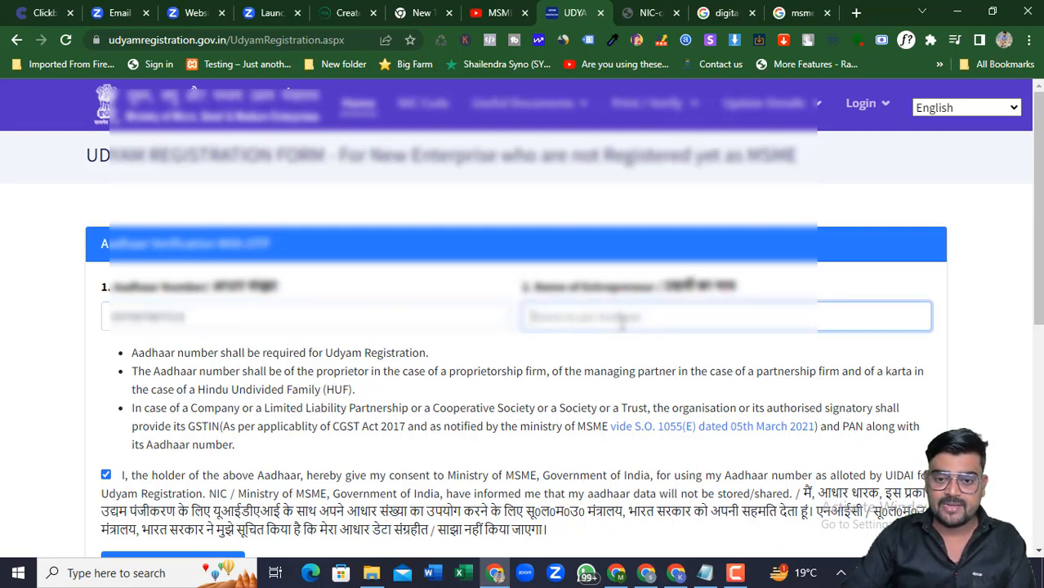
pyautogui.write('Sha')
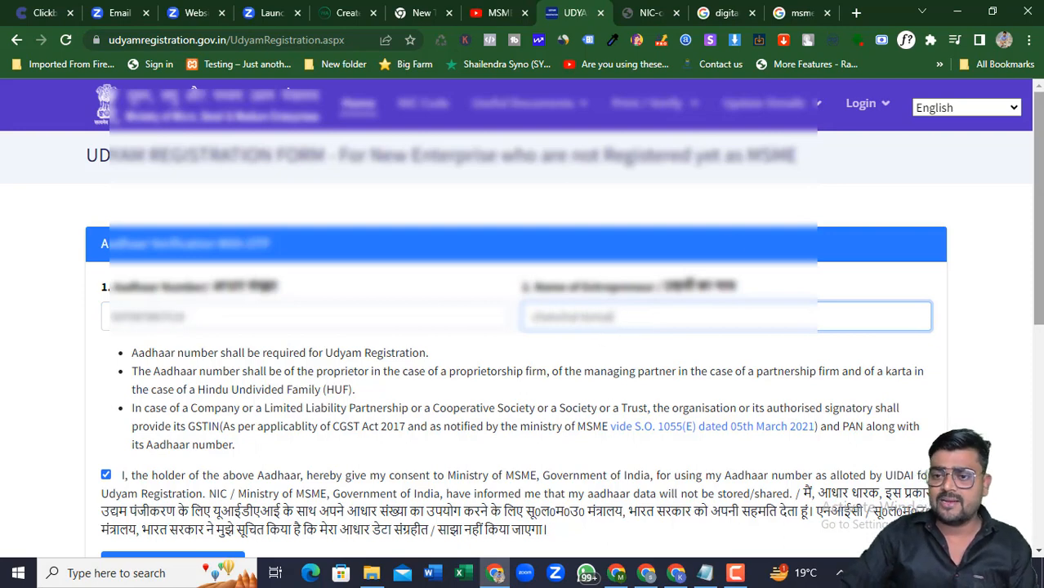
pyautogui.scroll(-3, 364, 401)
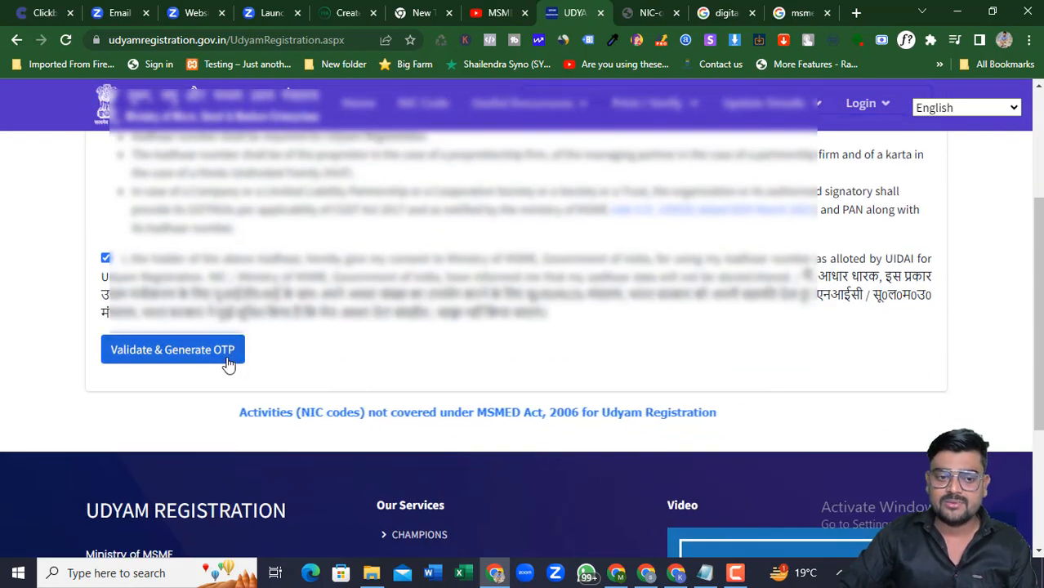
# Step: Request the Aadhaar OTP, enter the received code and validate it
pyautogui.click(222, 349)
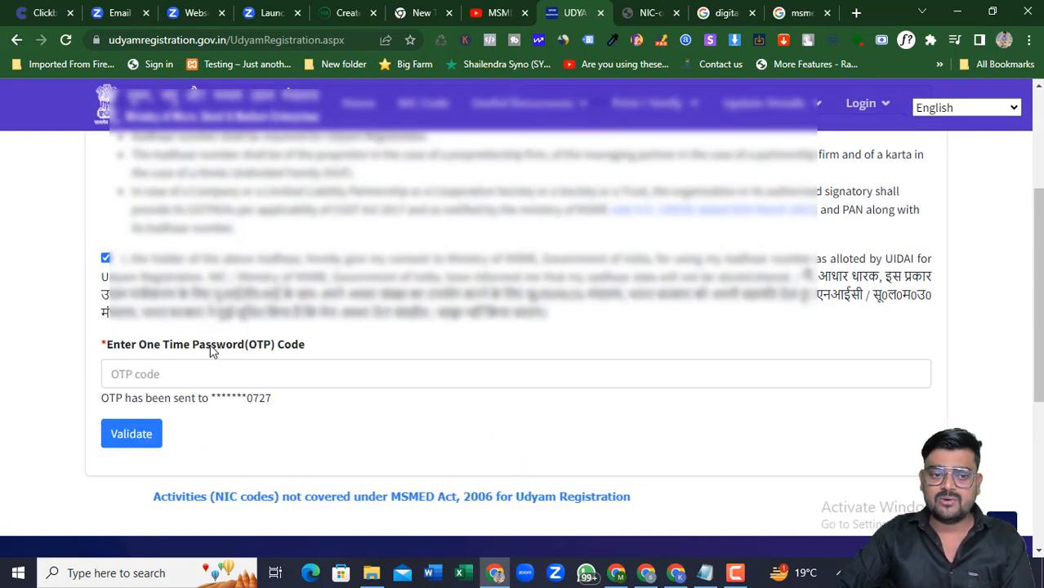
pyautogui.click(216, 373)
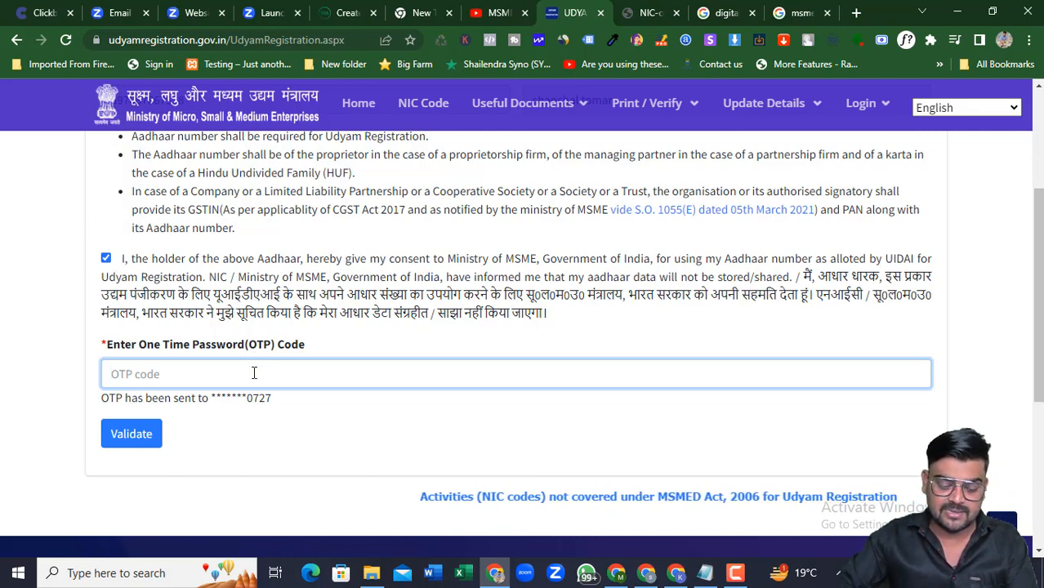
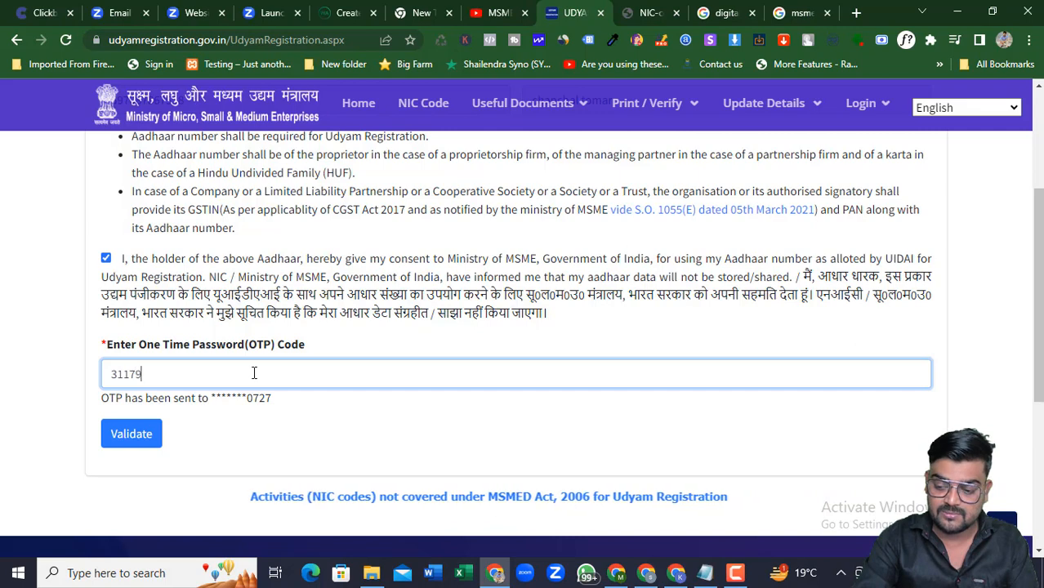
pyautogui.click(144, 438)
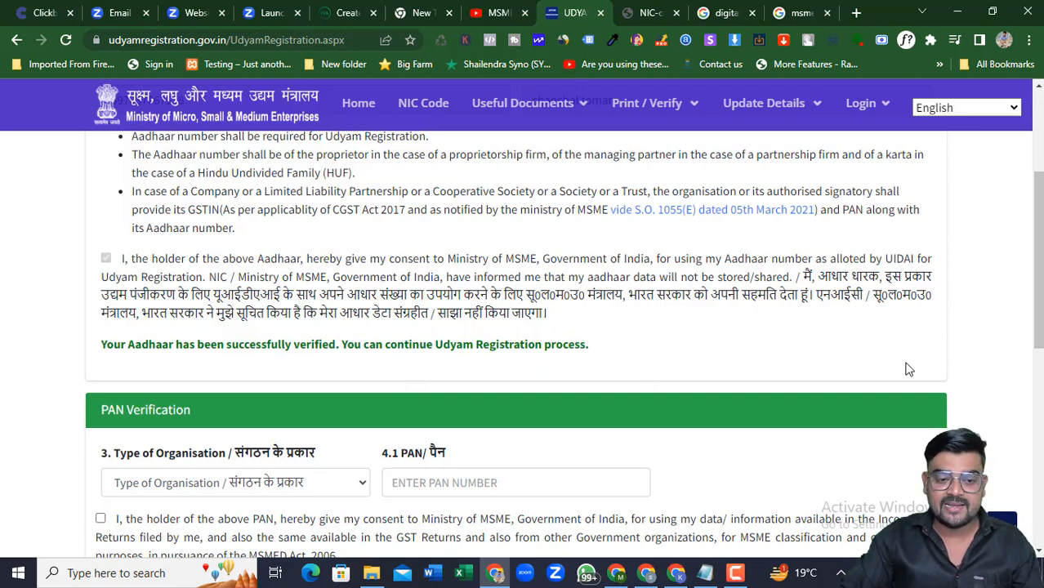
# Step: Choose '1. Proprietary' as the organisation type, enter the PAN and validate it
pyautogui.scroll(-1, 929, 362)
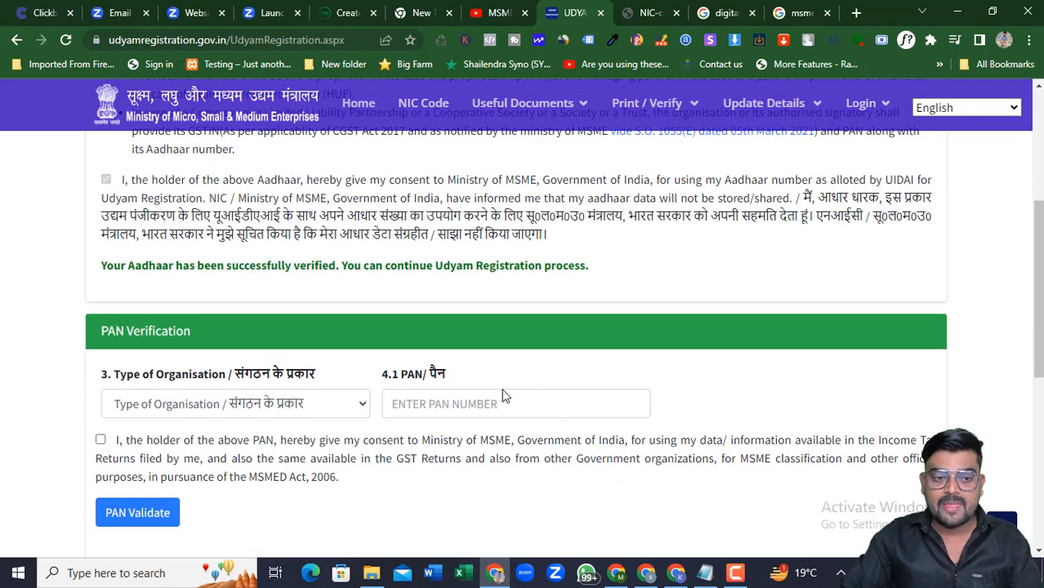
pyautogui.click(300, 407)
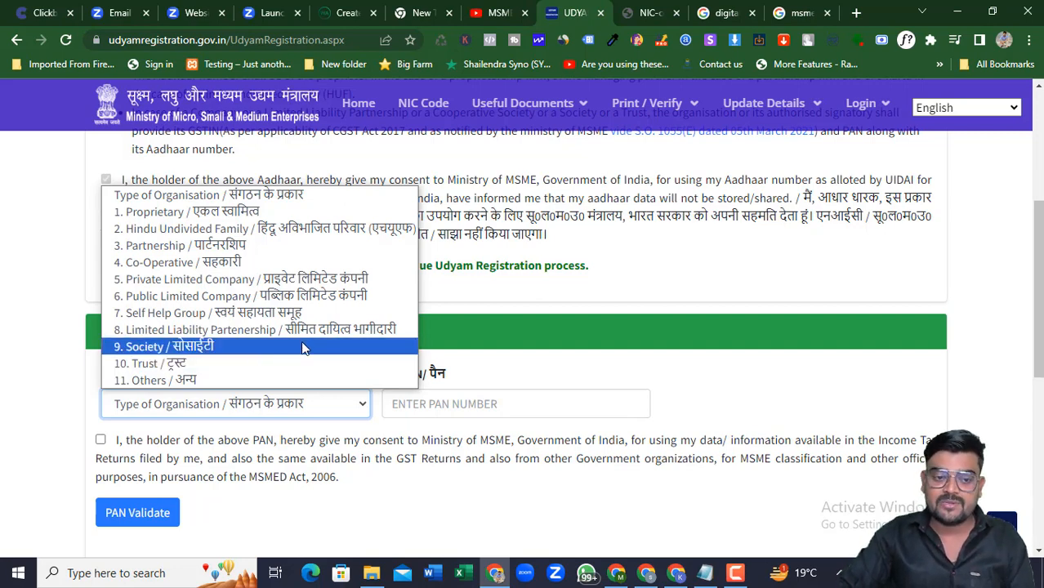
pyautogui.click(312, 210)
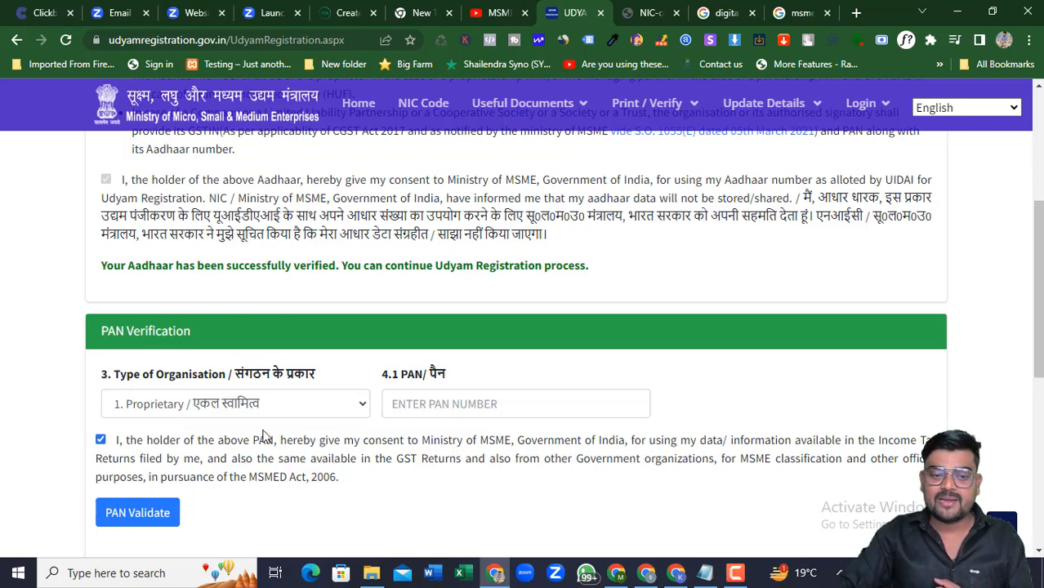
pyautogui.click(448, 404)
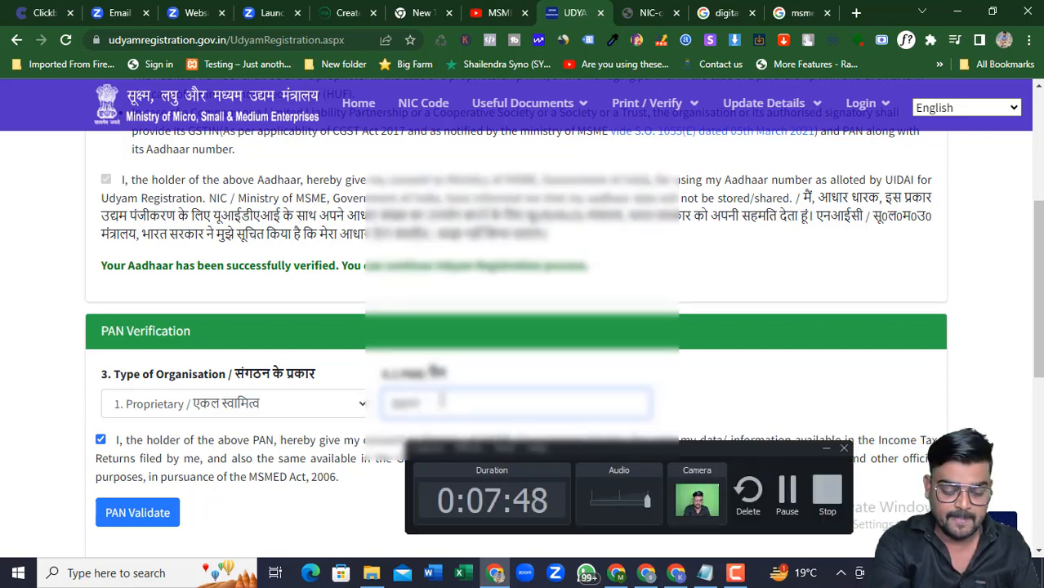
pyautogui.write('12')
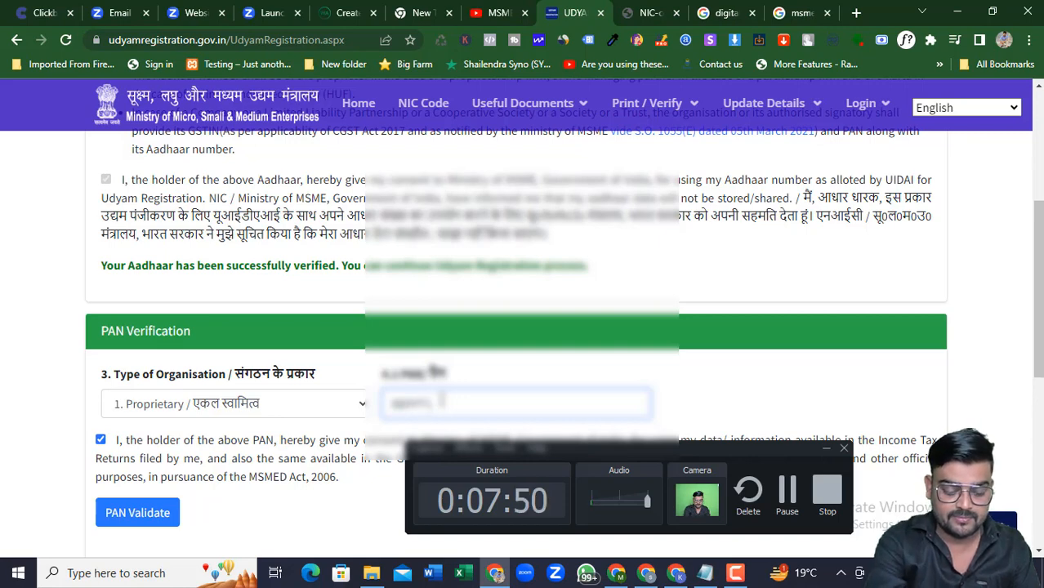
pyautogui.write('3')
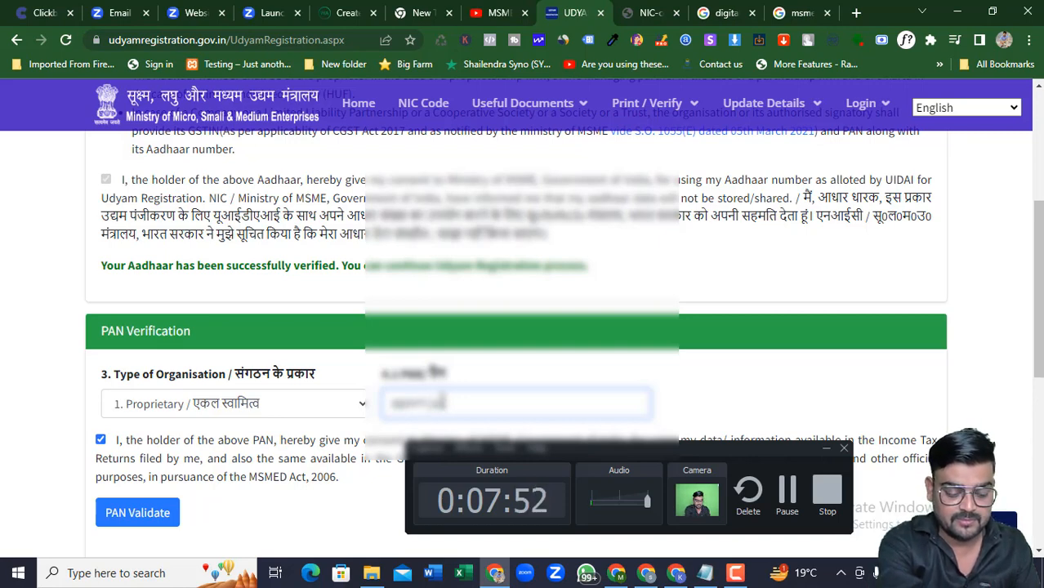
pyautogui.write('4')
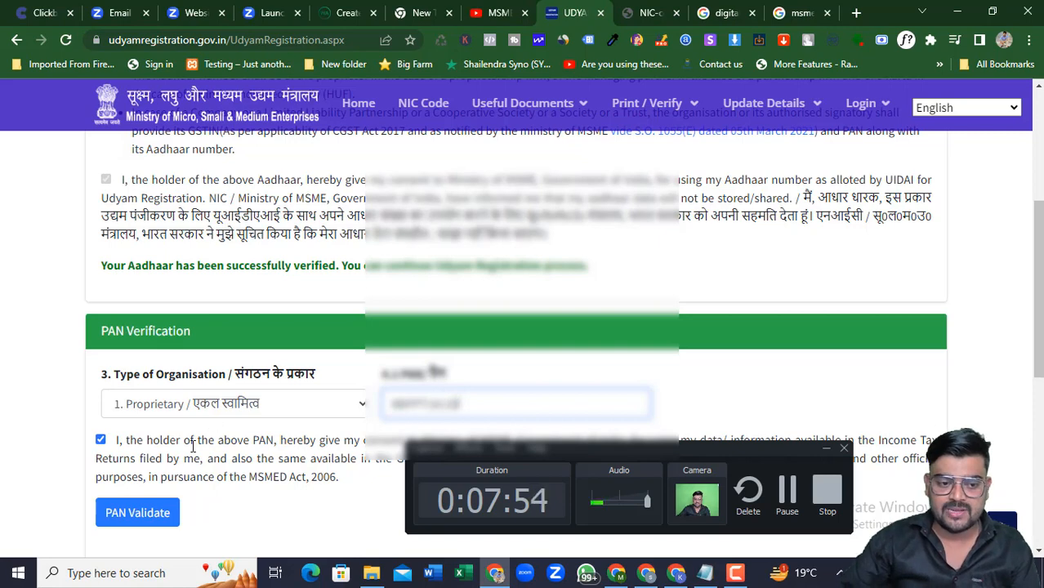
pyautogui.click(138, 513)
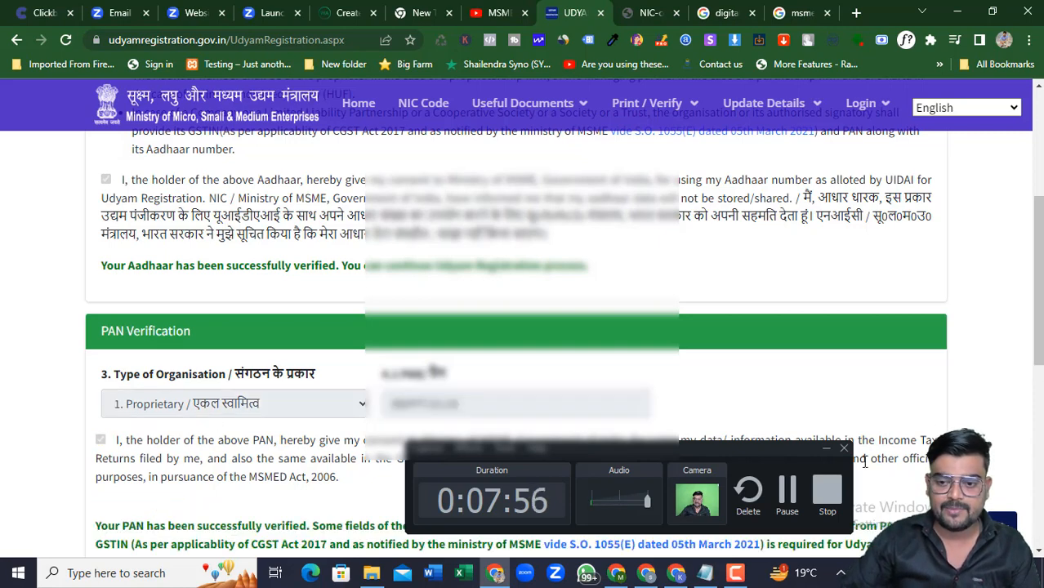
pyautogui.moveTo(724, 451); pyautogui.dragTo(872, 175)
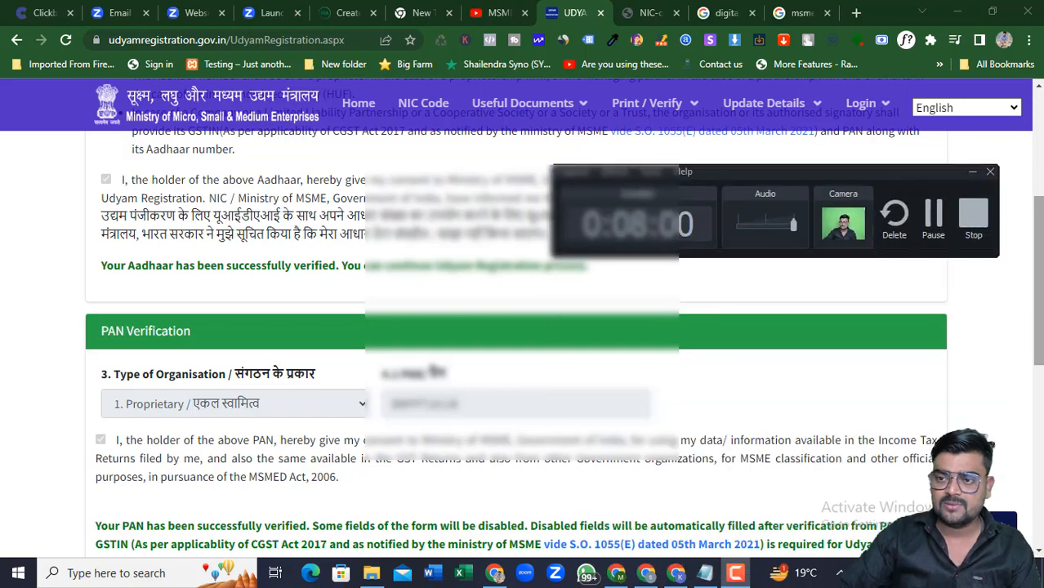
pyautogui.scroll(-2, 359, 372)
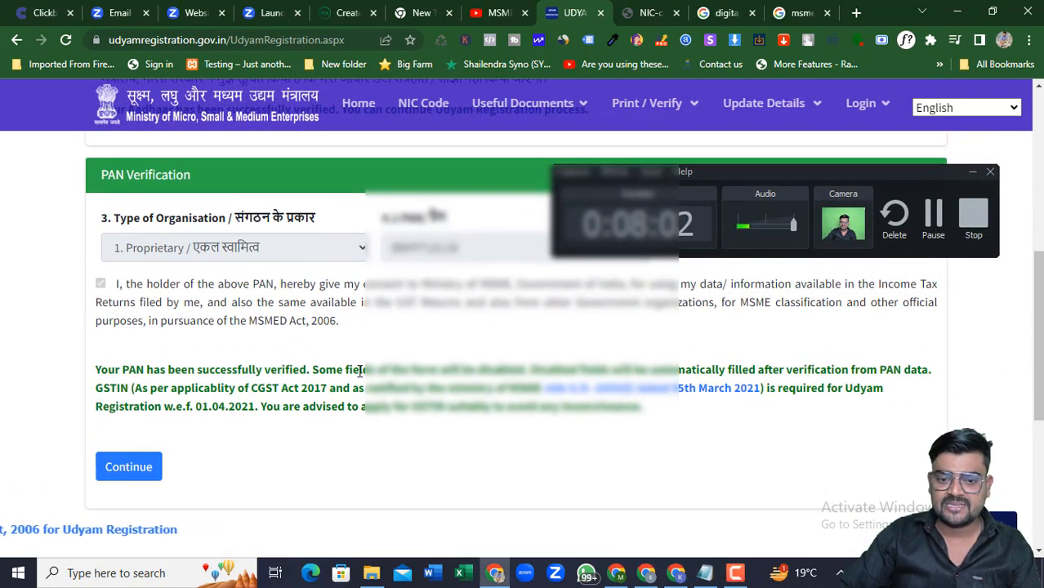
# Step: Continue past PAN verification to the rest of the registration form
pyautogui.click(147, 474)
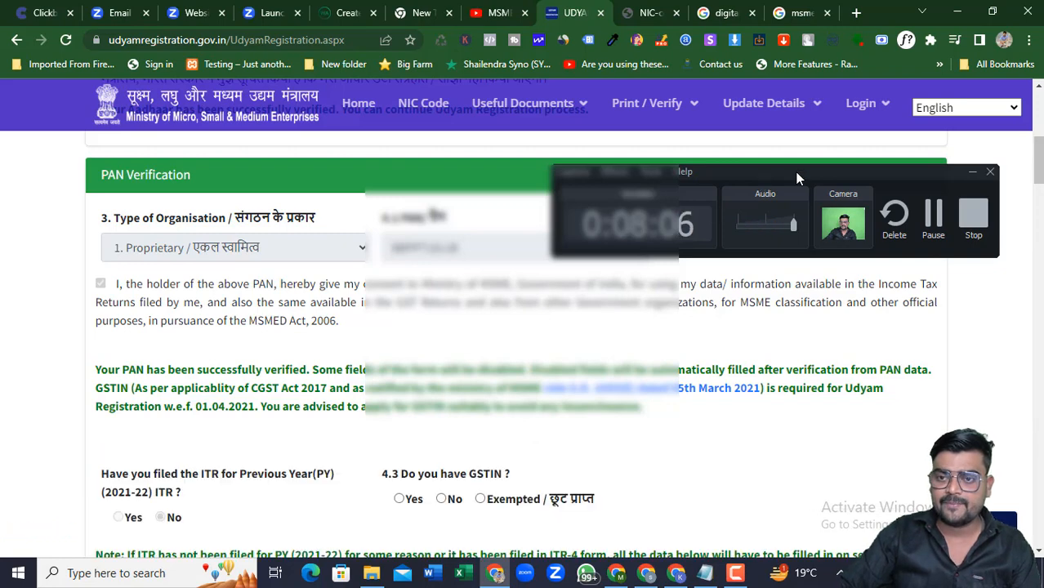
pyautogui.moveTo(799, 178); pyautogui.dragTo(831, 1)
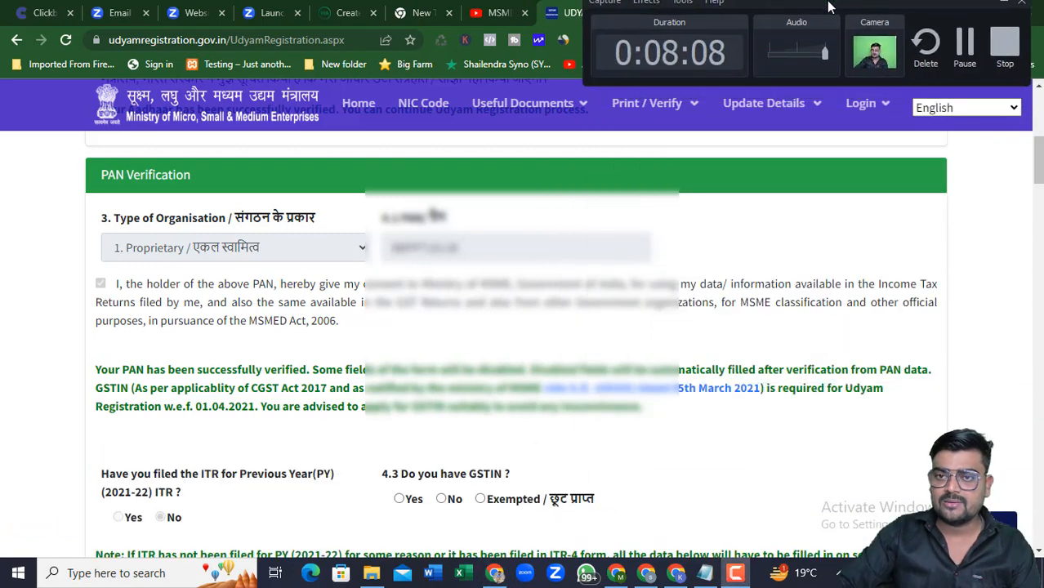
pyautogui.click(1001, 7)
pyautogui.scroll(-3, 1036, 164)
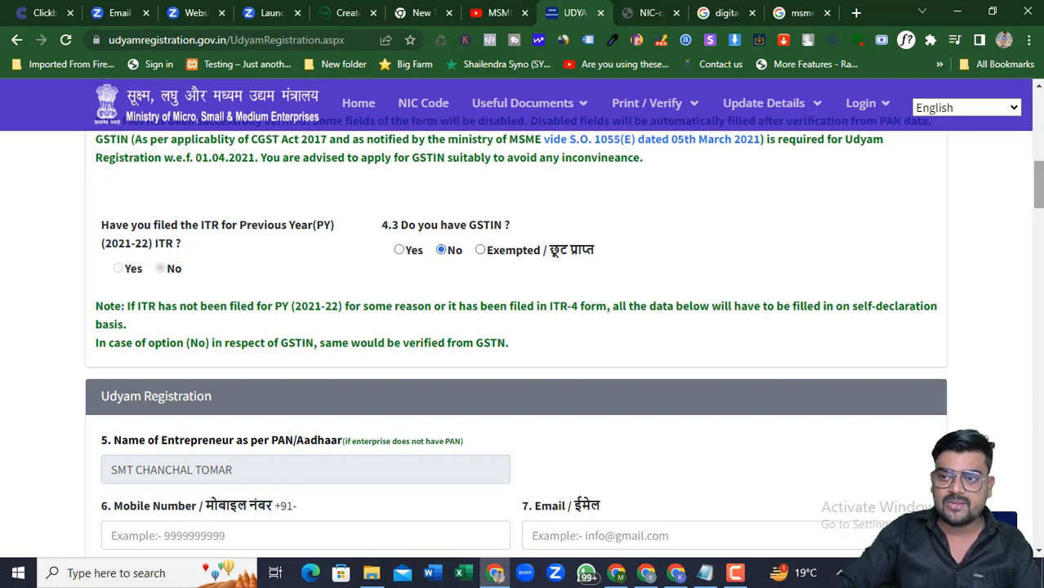
pyautogui.scroll(-3, 523, 327)
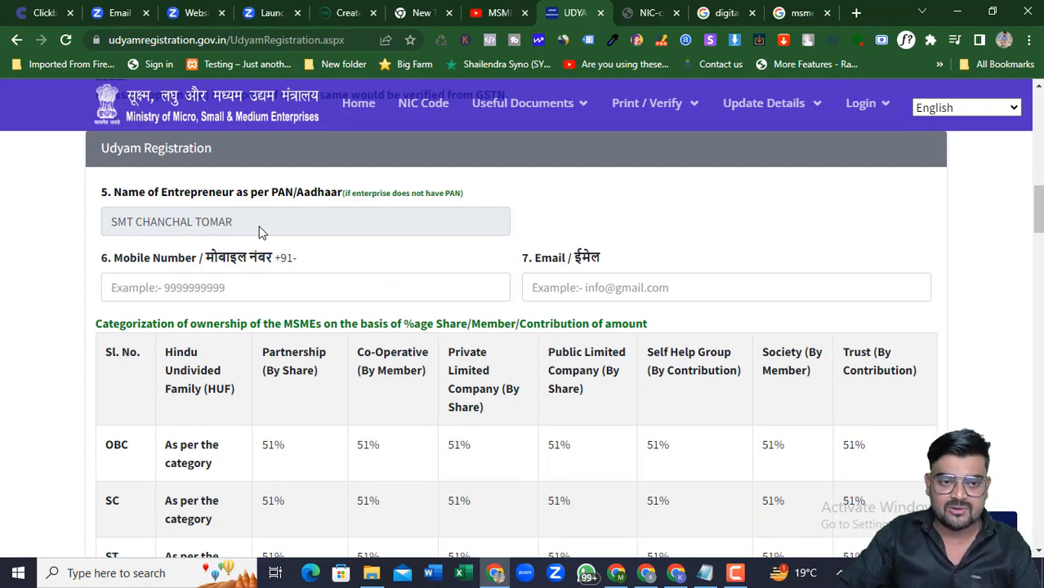
# Step: Enter the mobile number and replace the old e-mail with the entrepreneur's address
pyautogui.click(225, 287)
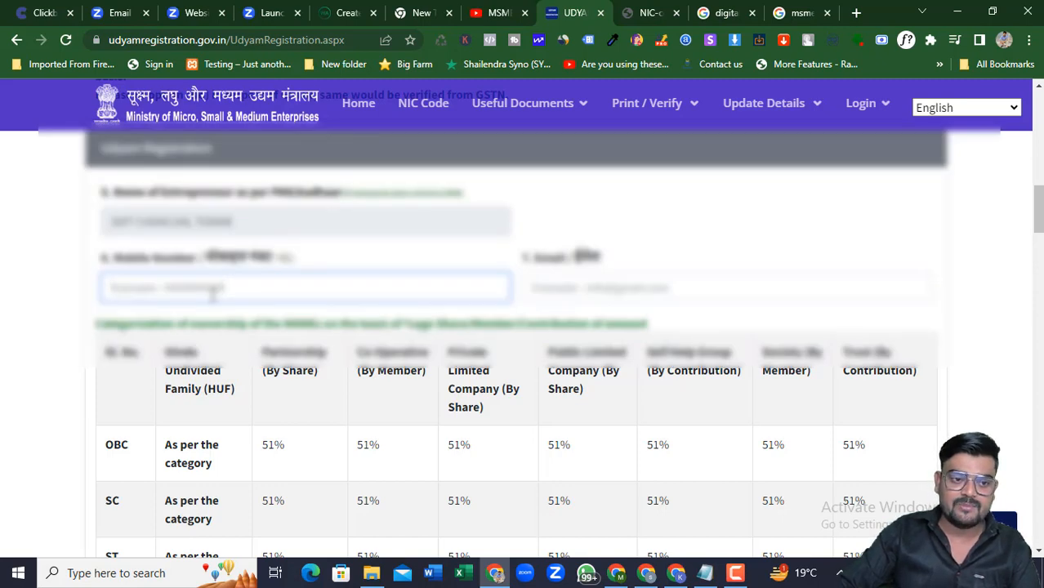
pyautogui.write('9')
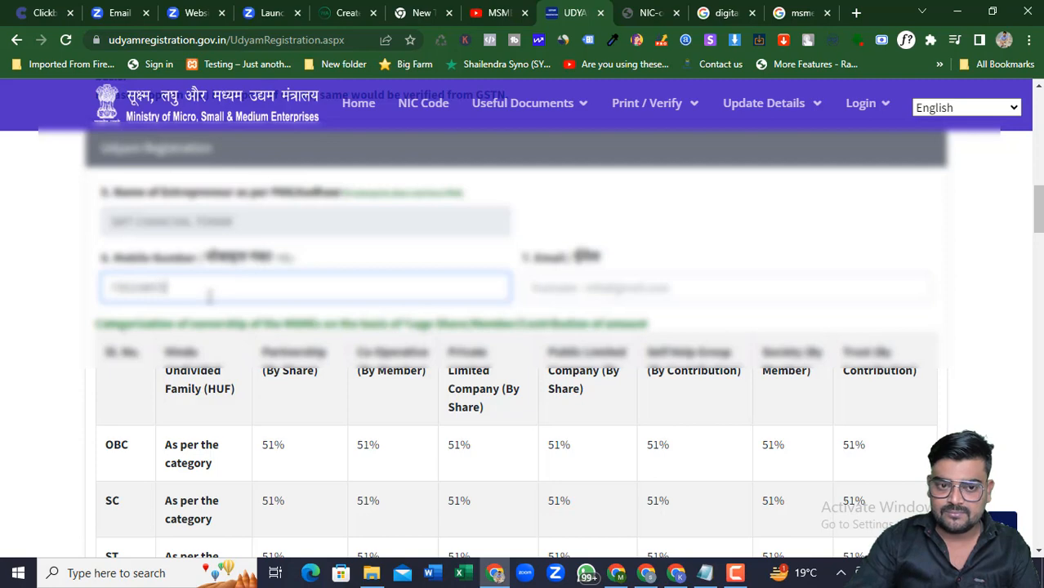
pyautogui.click(640, 291)
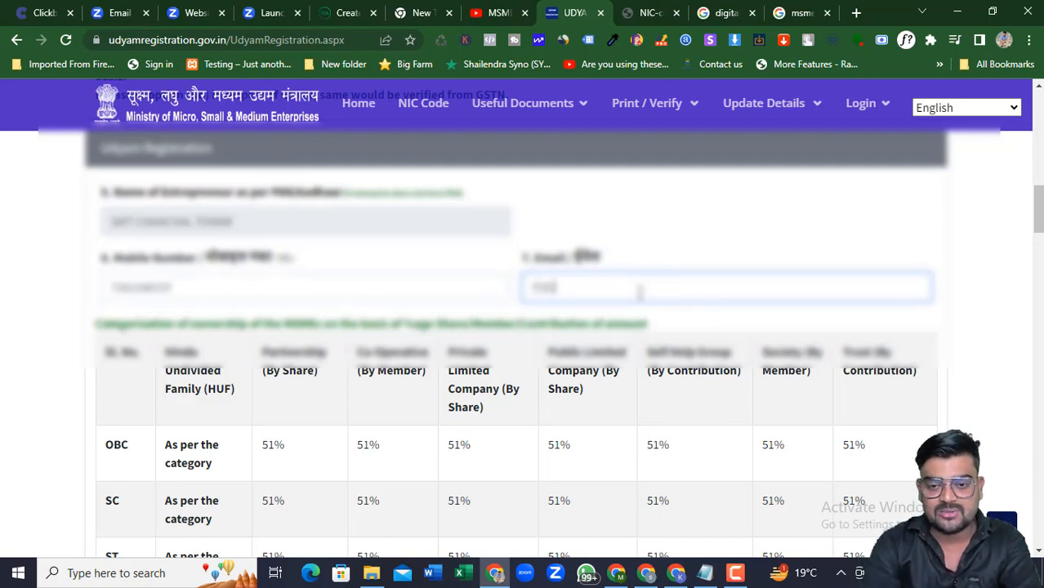
pyautogui.press('BackSpace')
pyautogui.press('BackSpace')
pyautogui.press('BackSpace')
pyautogui.press('BackSpace')
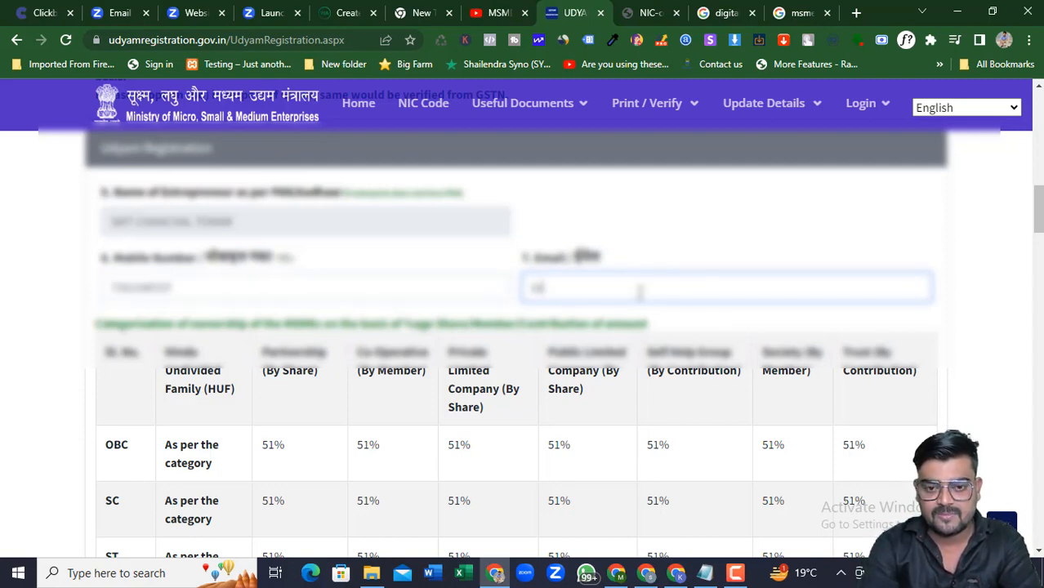
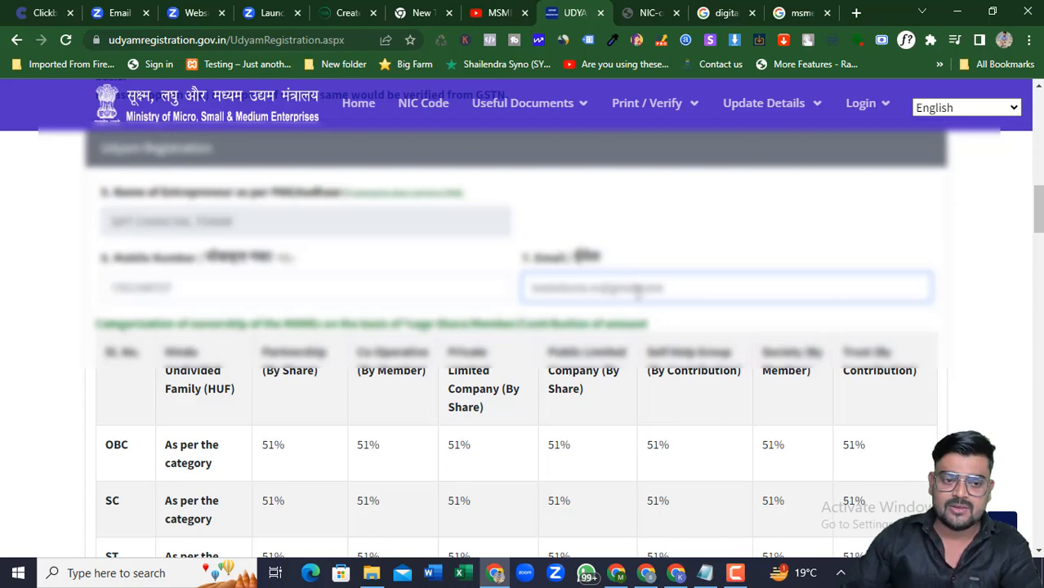
# Step: Set the social category to General and enter Toolsduniya as the enterprise name
pyautogui.scroll(-2, 637, 294)
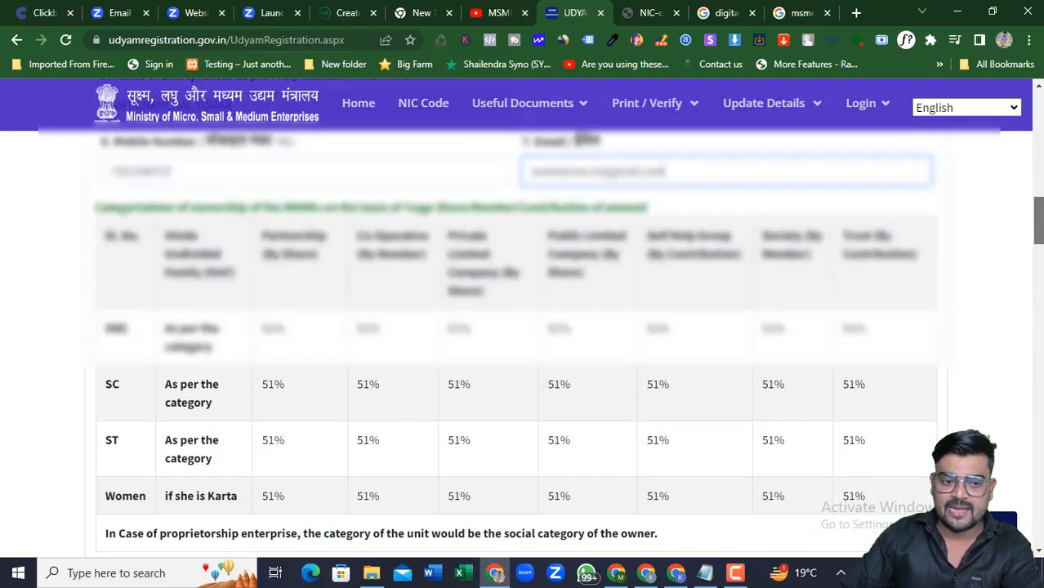
pyautogui.scroll(-3, 260, 417)
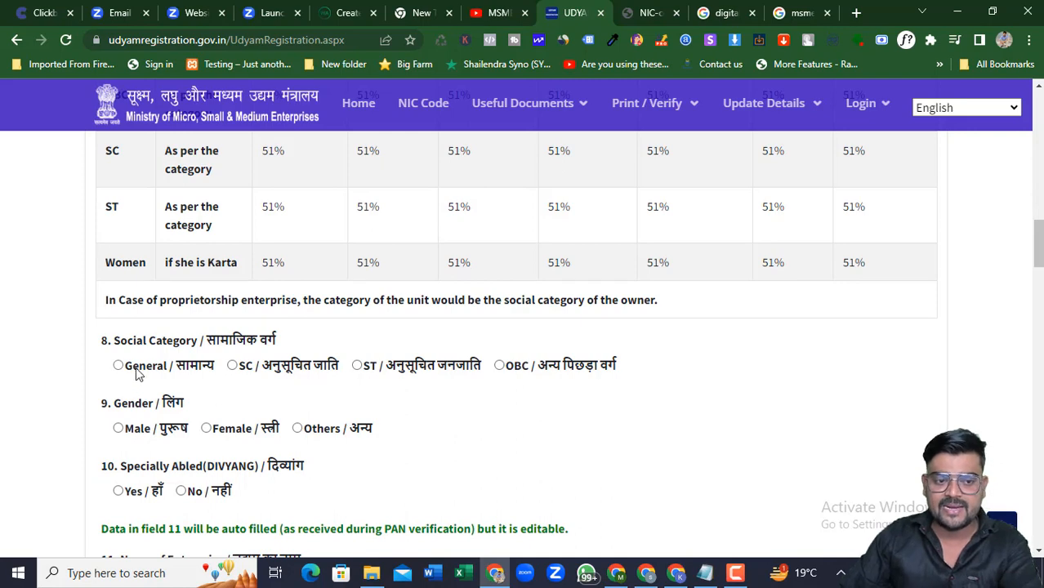
pyautogui.click(131, 366)
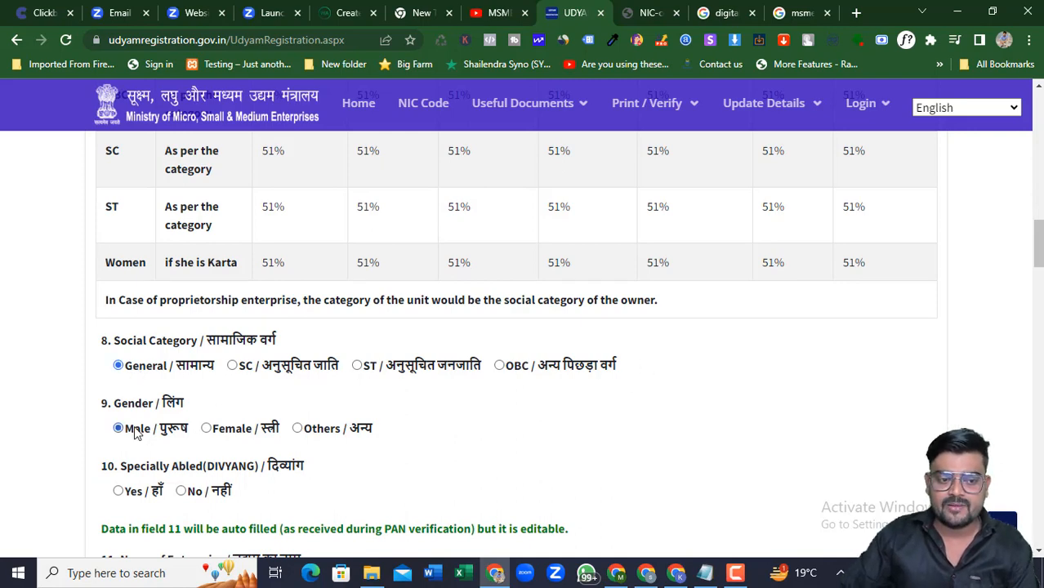
pyautogui.scroll(-3, 253, 327)
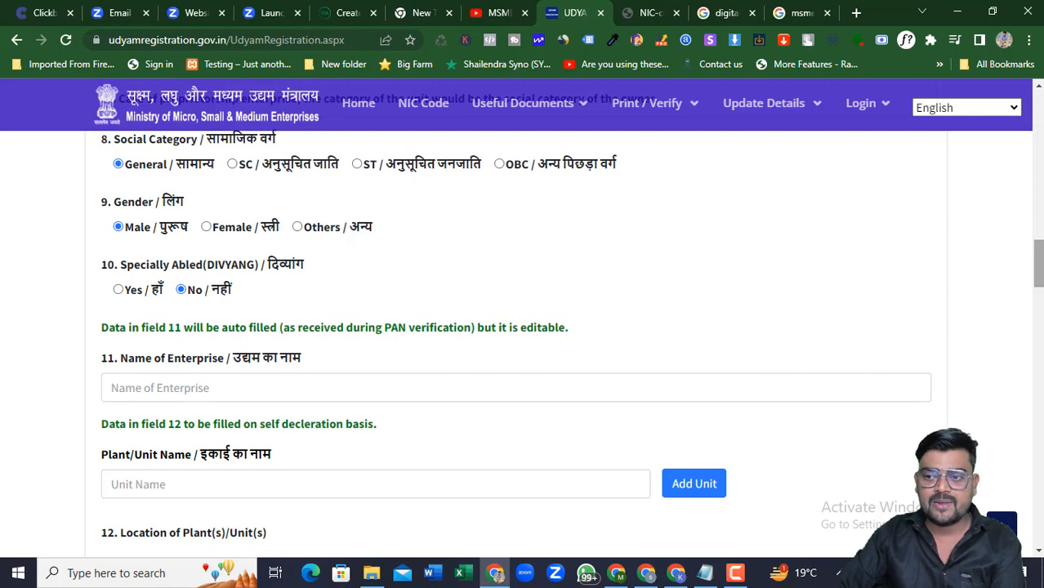
pyautogui.scroll(-1, 862, 378)
pyautogui.click(691, 373)
pyautogui.scroll(-1, 995, 285)
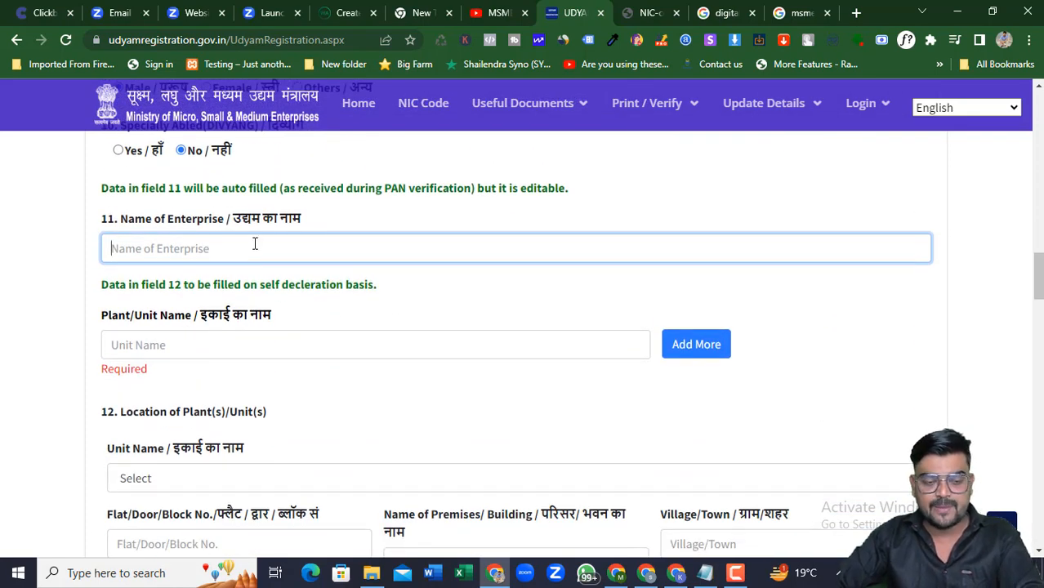
pyautogui.write('Toolsduniya')
# Step: Add Toolsduniya as plant unit 1
pyautogui.click(210, 348)
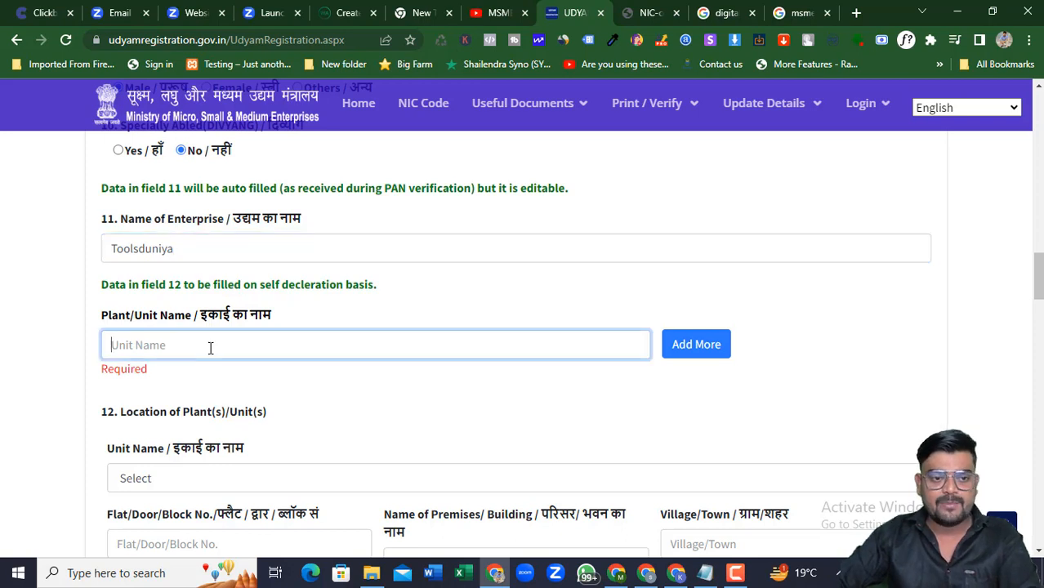
pyautogui.write('Toolsduniya')
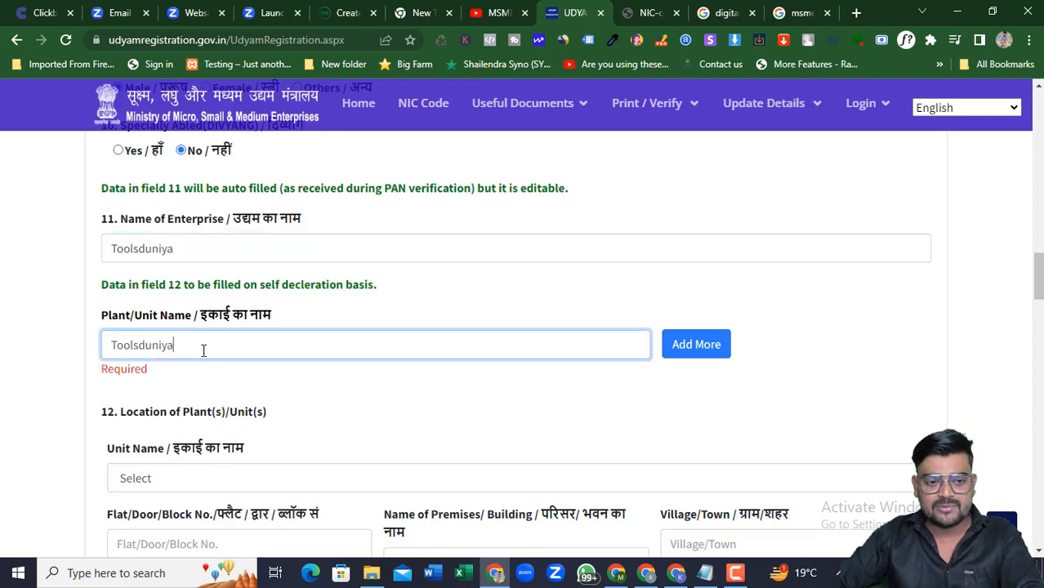
pyautogui.click(695, 352)
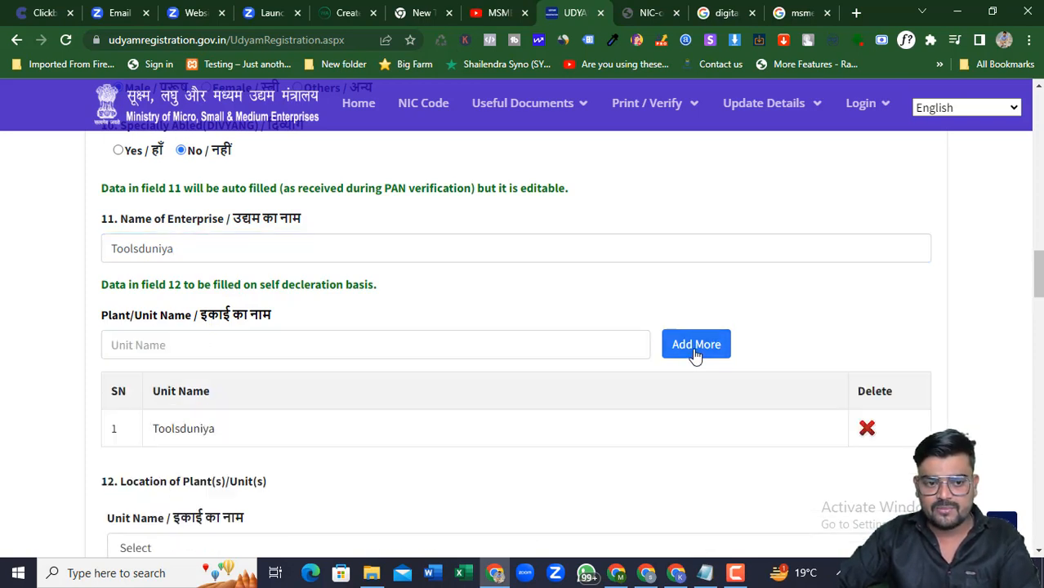
pyautogui.scroll(-3, 977, 319)
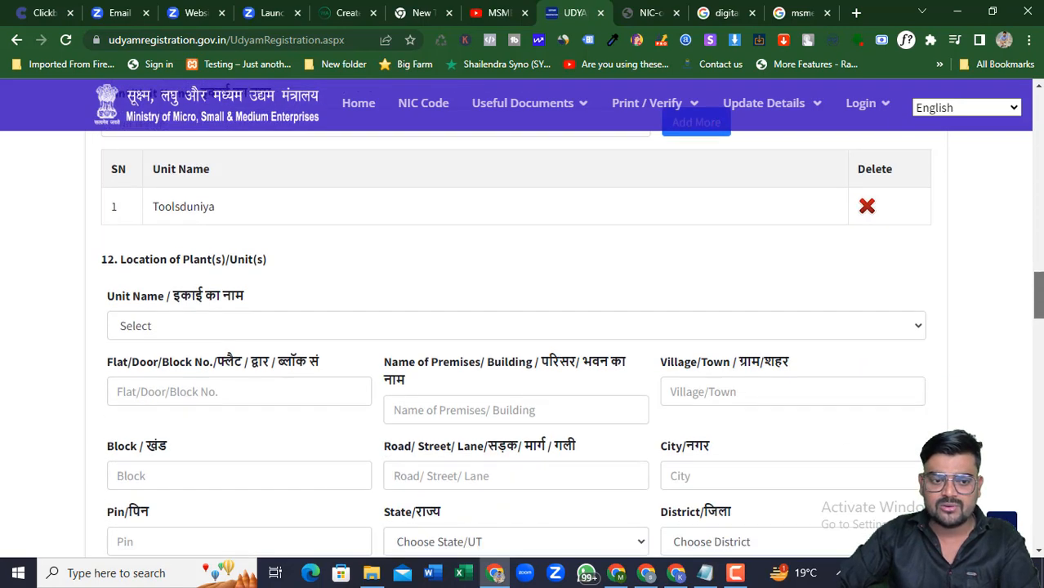
pyautogui.click(183, 326)
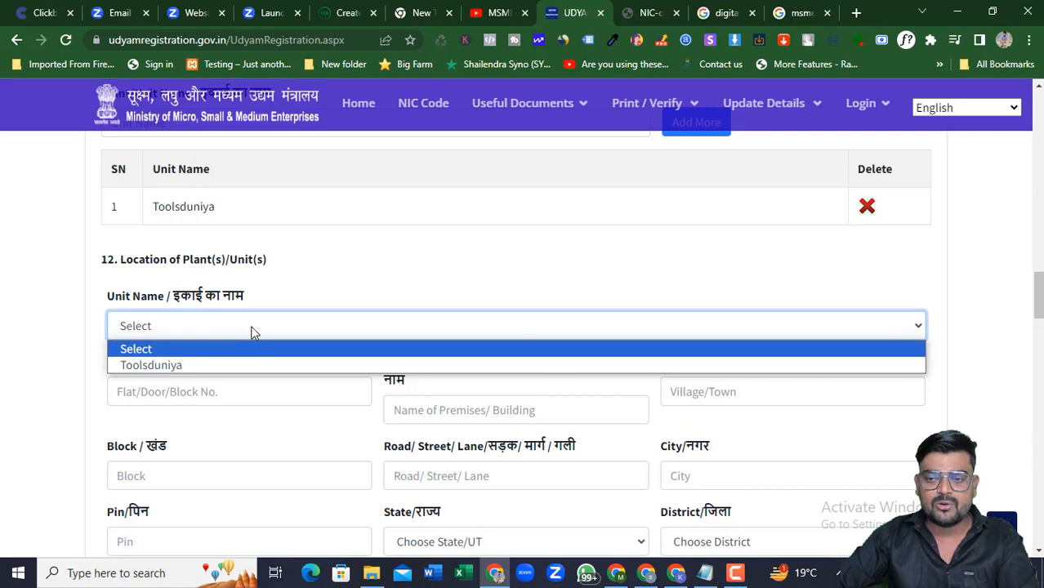
pyautogui.click(204, 365)
pyautogui.click(264, 386)
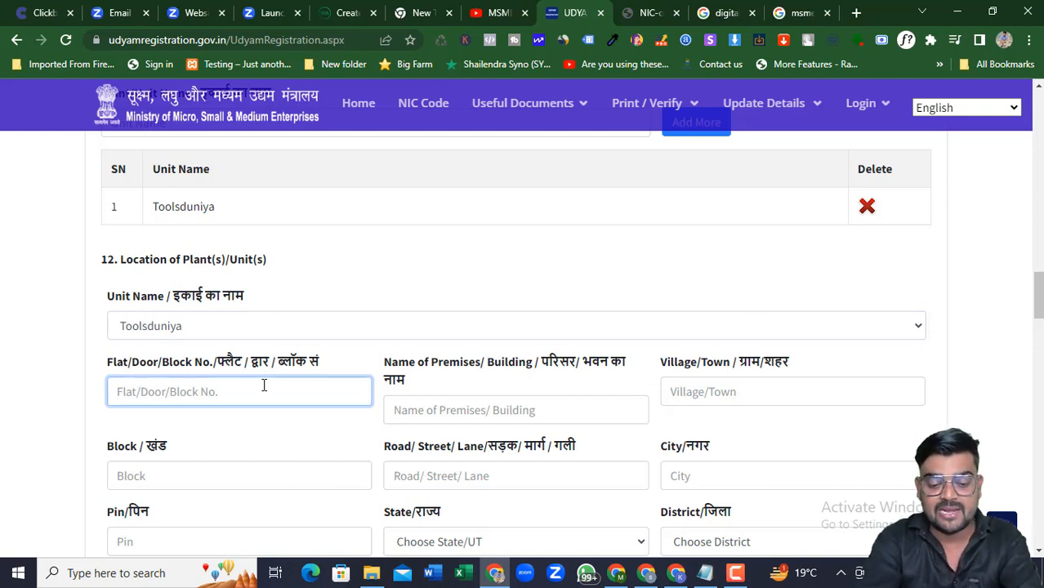
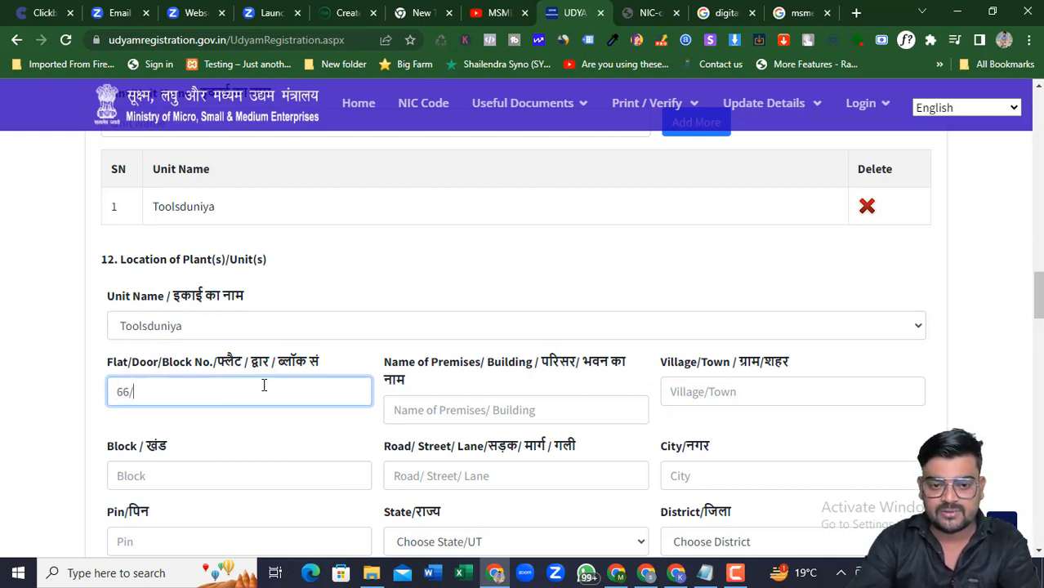
pyautogui.click(416, 412)
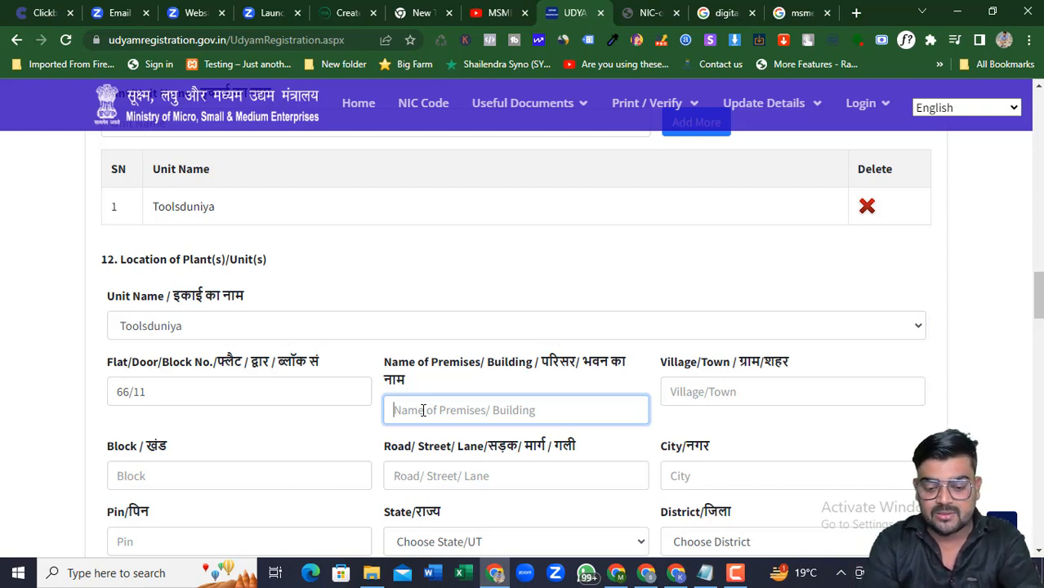
pyautogui.write('Home')
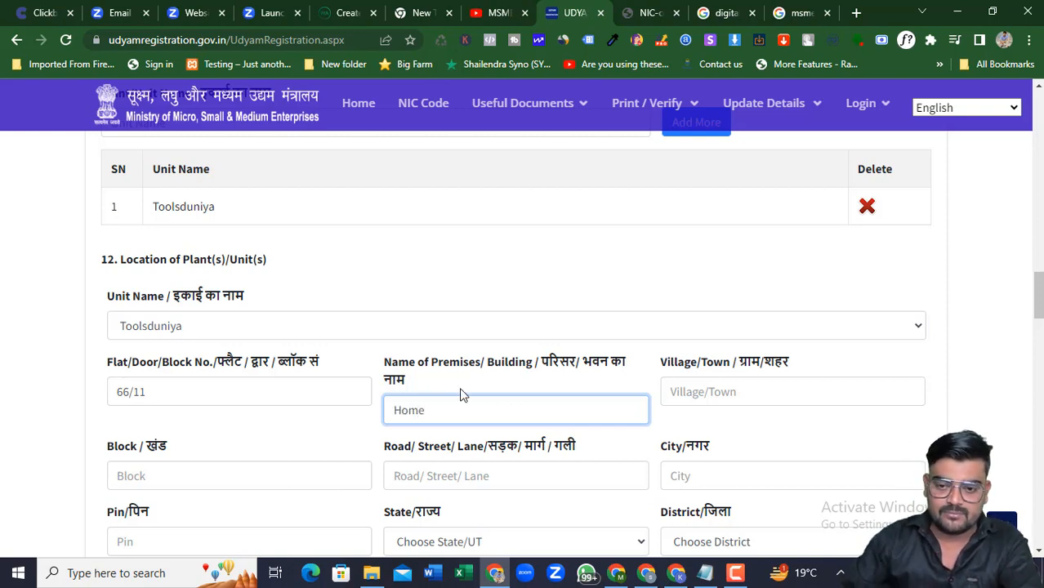
pyautogui.click(699, 389)
pyautogui.write('agra')
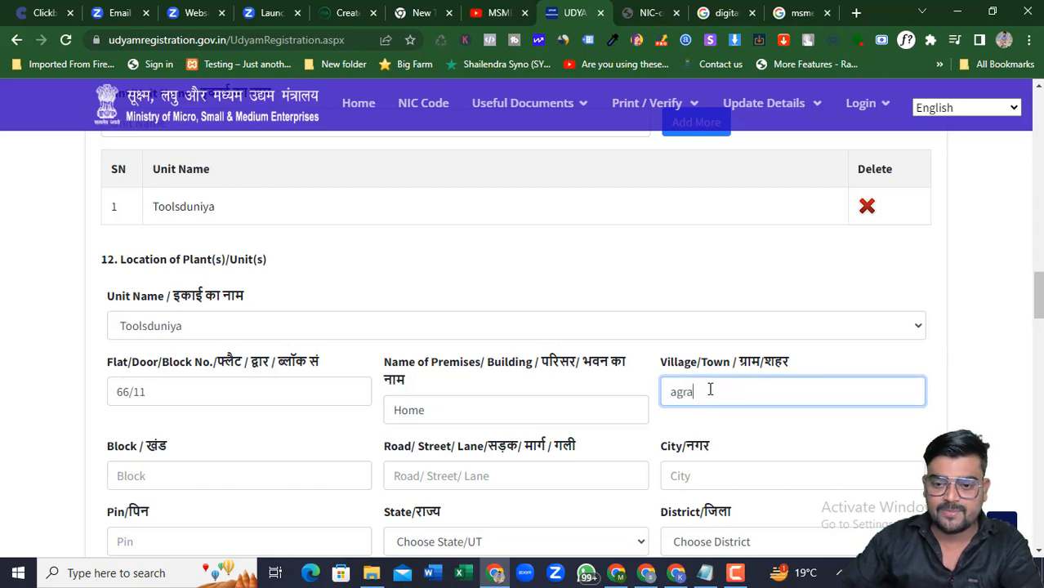
# Step: Set the plant city to agra, state UTTAR PRADESH and district AGRA
pyautogui.scroll(-3, 496, 229)
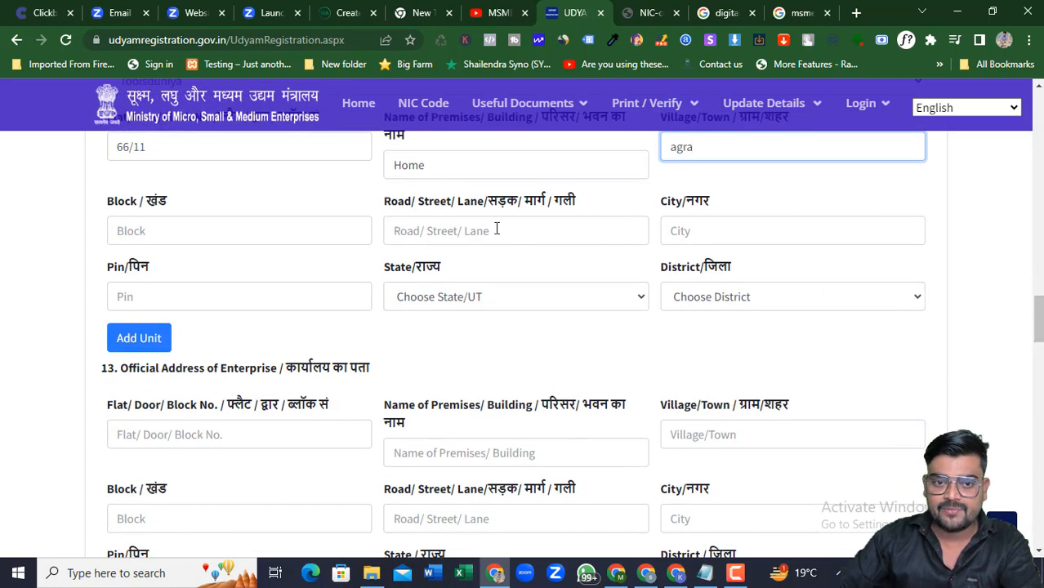
pyautogui.click(256, 236)
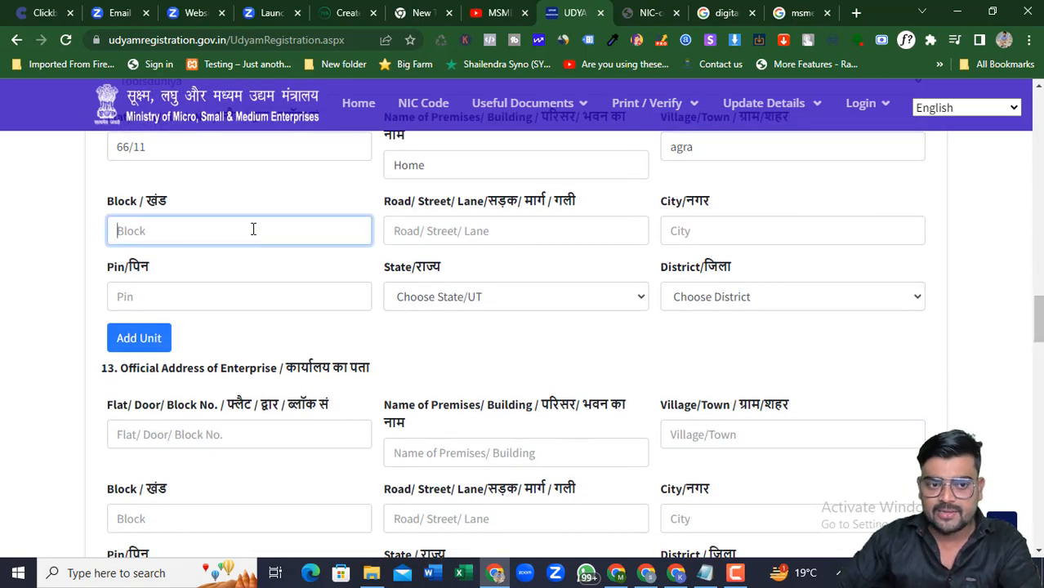
pyautogui.click(693, 237)
pyautogui.write('agra')
pyautogui.click(696, 300)
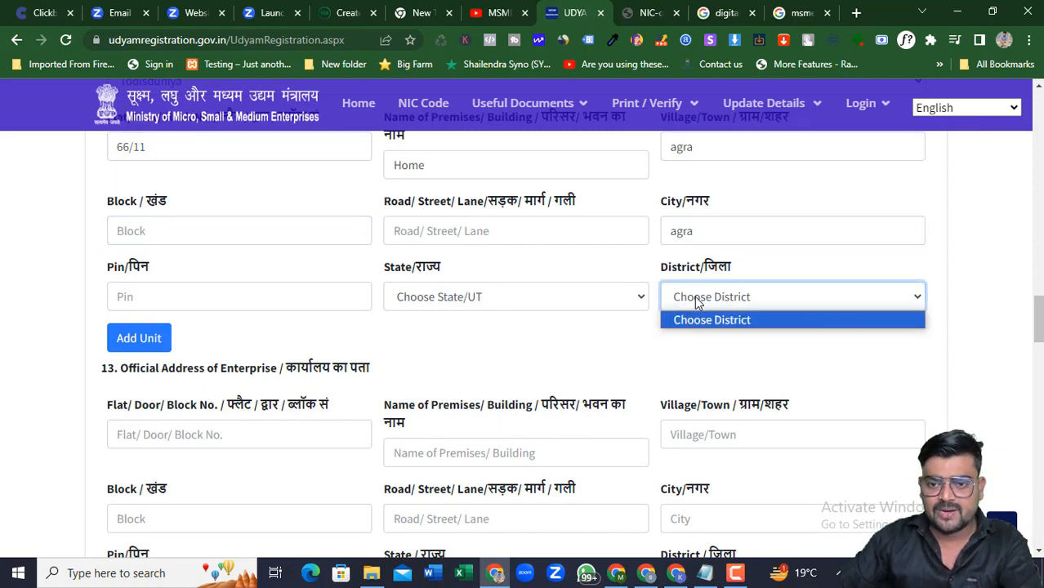
pyautogui.click(694, 302)
pyautogui.click(452, 304)
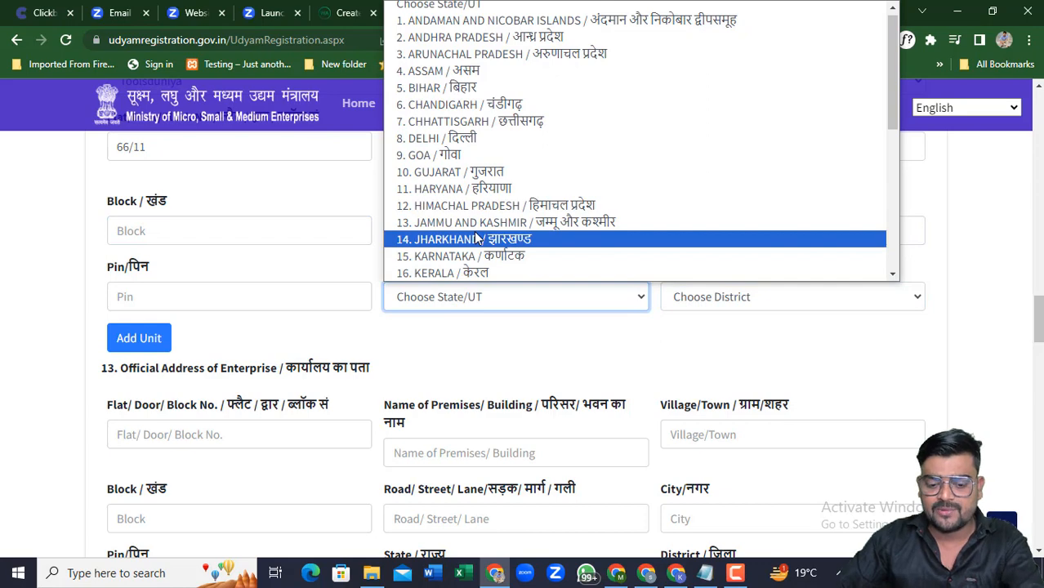
pyautogui.click(477, 241)
pyautogui.click(487, 296)
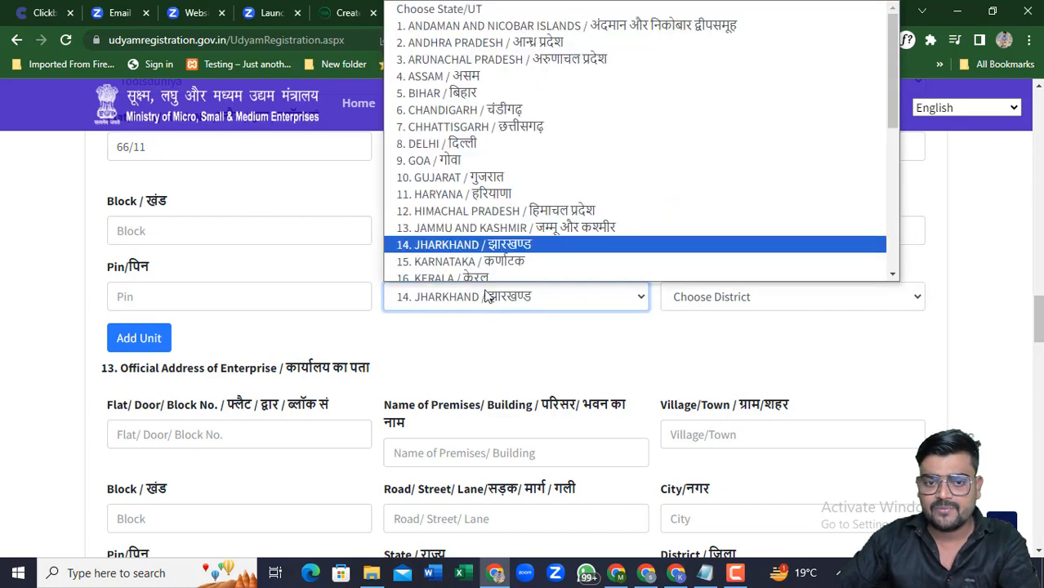
pyautogui.moveTo(892, 112); pyautogui.dragTo(894, 265)
pyautogui.click(560, 237)
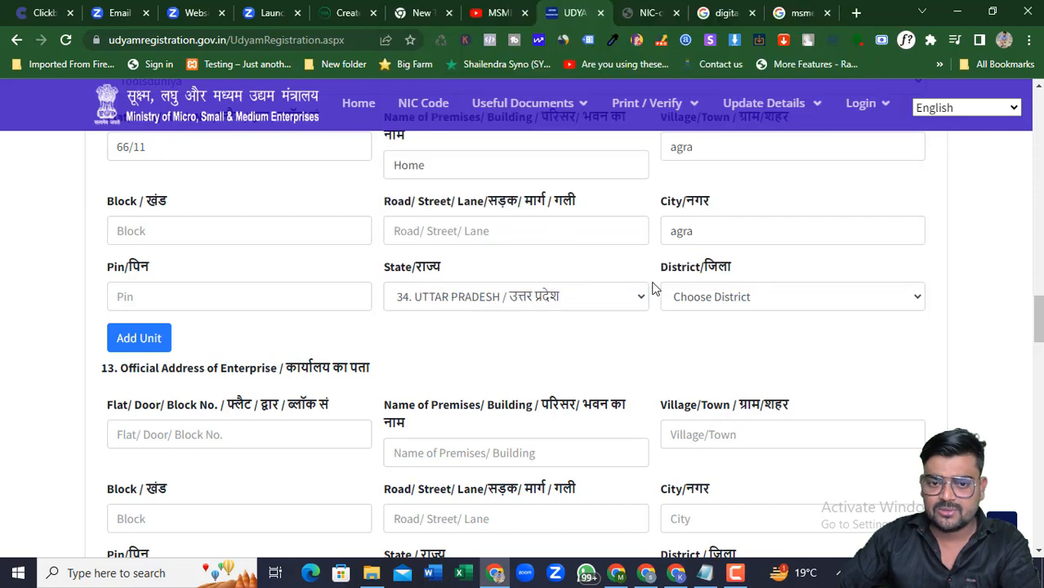
pyautogui.click(718, 297)
pyautogui.click(738, 26)
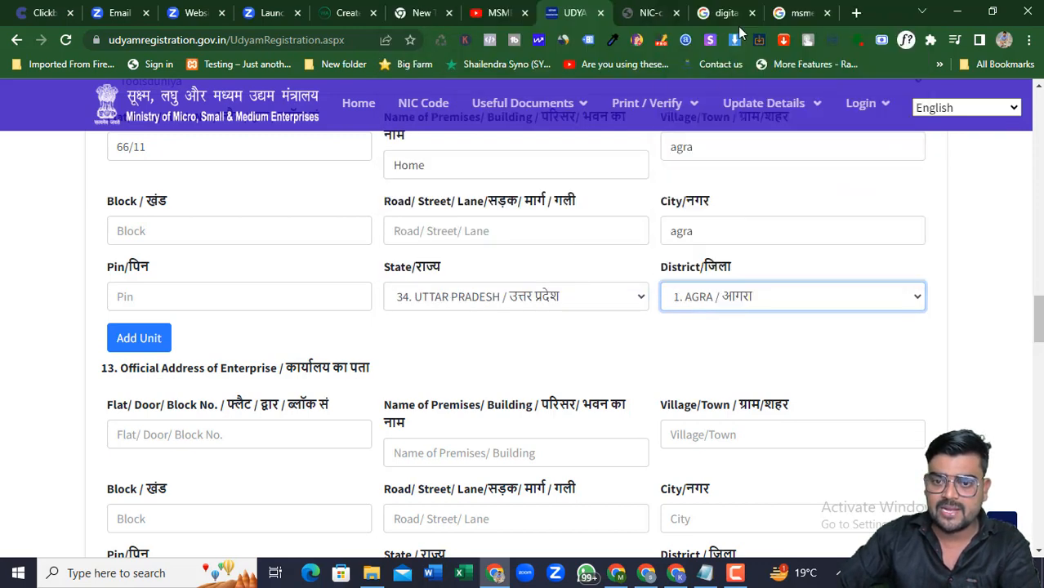
pyautogui.click(148, 298)
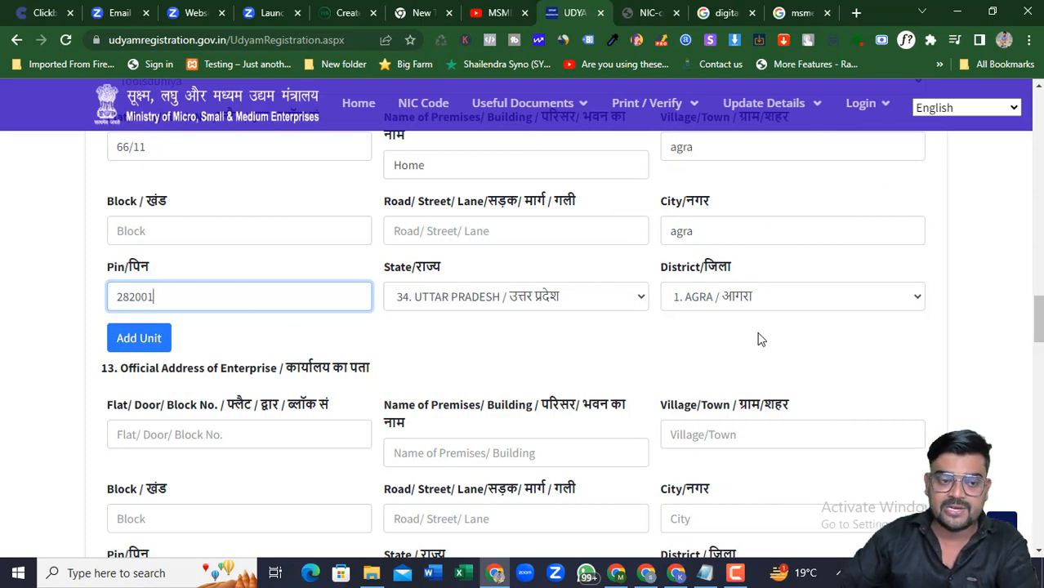
pyautogui.scroll(1, 757, 335)
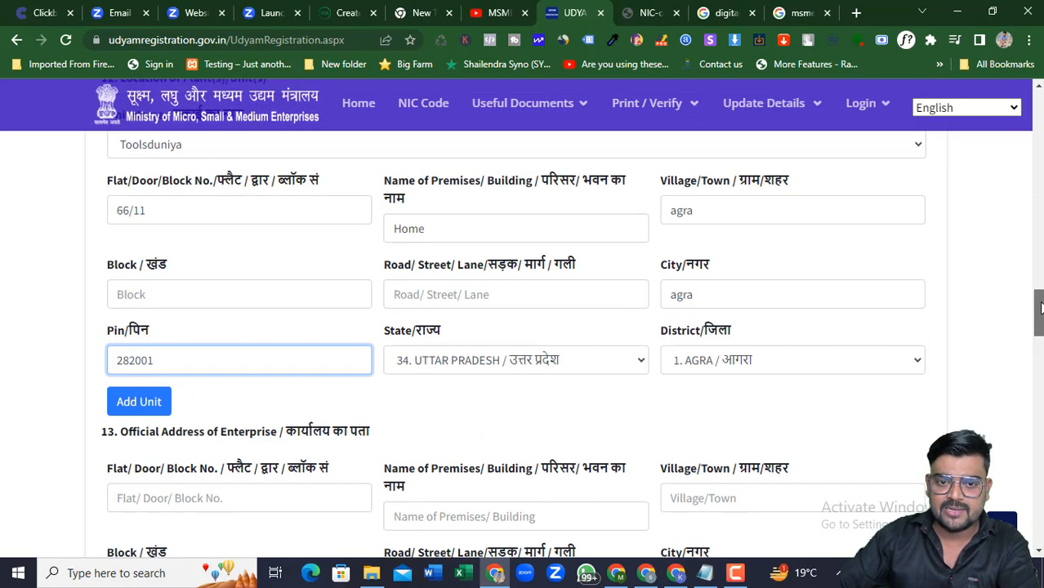
pyautogui.click(450, 297)
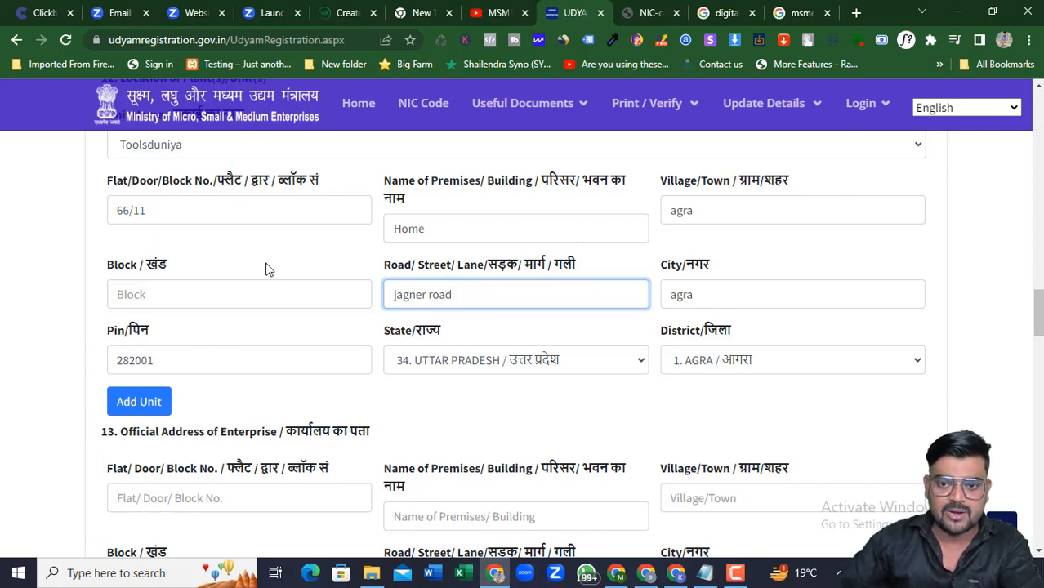
pyautogui.click(210, 300)
pyautogui.write('agra')
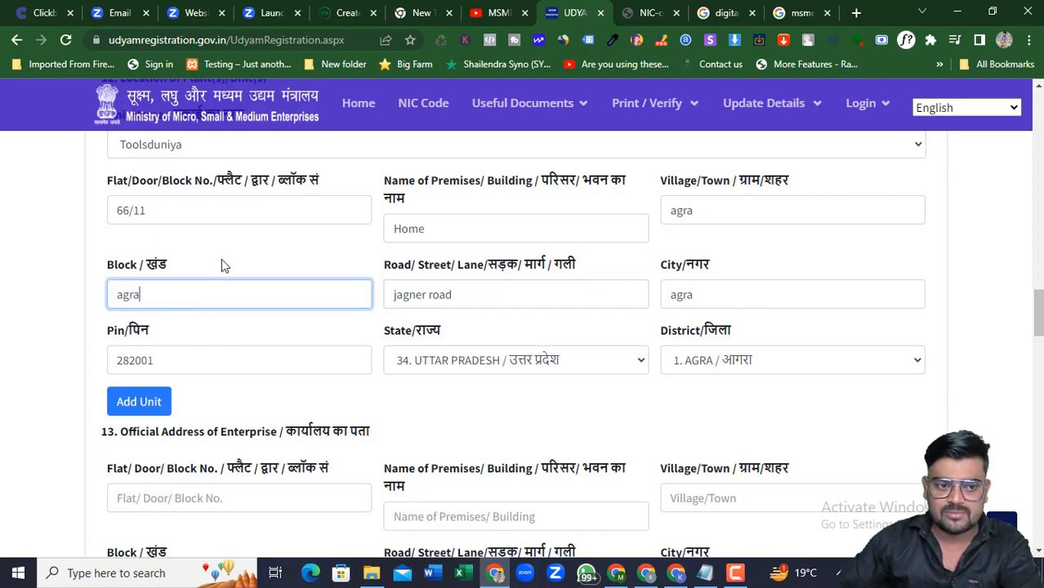
pyautogui.click(226, 252)
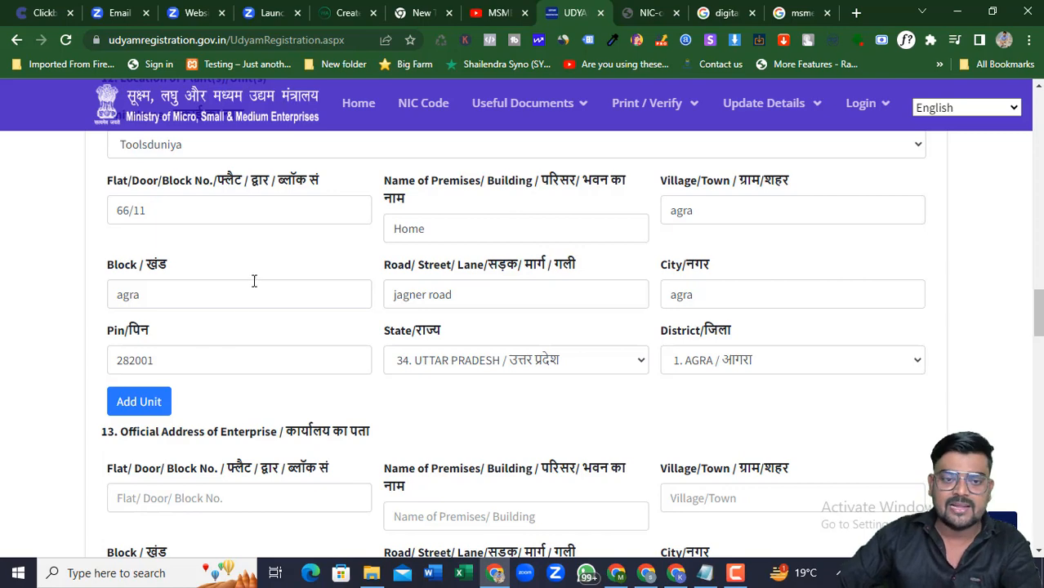
pyautogui.moveTo(1039, 325); pyautogui.dragTo(1040, 333)
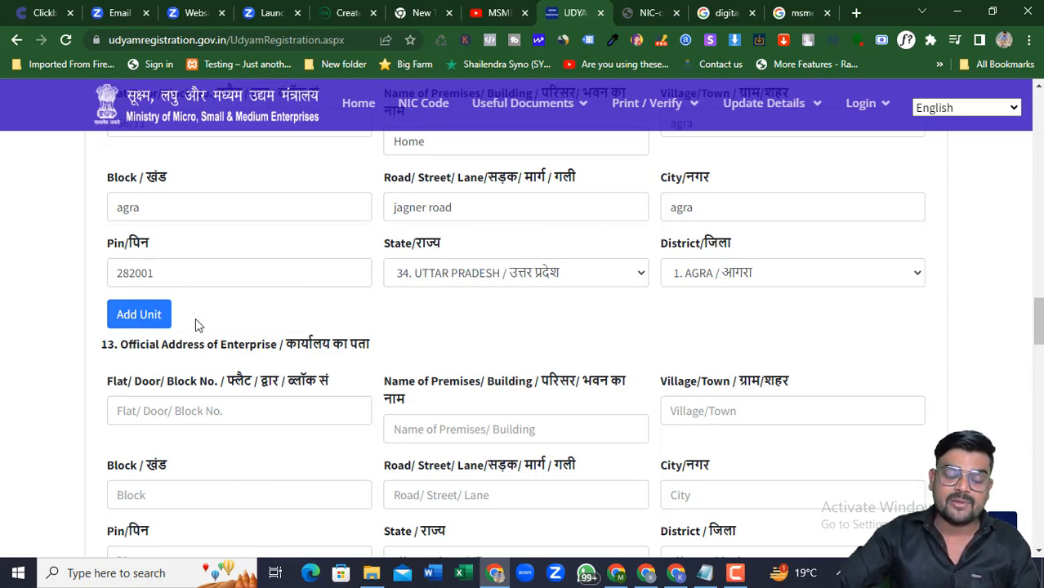
# Step: Add the plant location as a unit and copy 66/11 into the official flat number
pyautogui.click(161, 319)
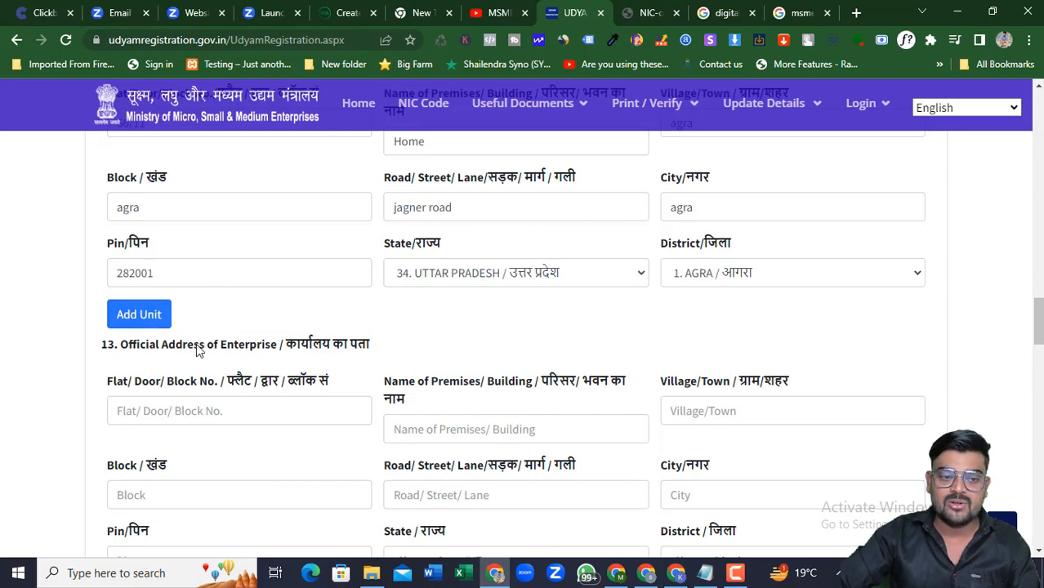
pyautogui.scroll(-1, 1037, 327)
pyautogui.scroll(2, 523, 327)
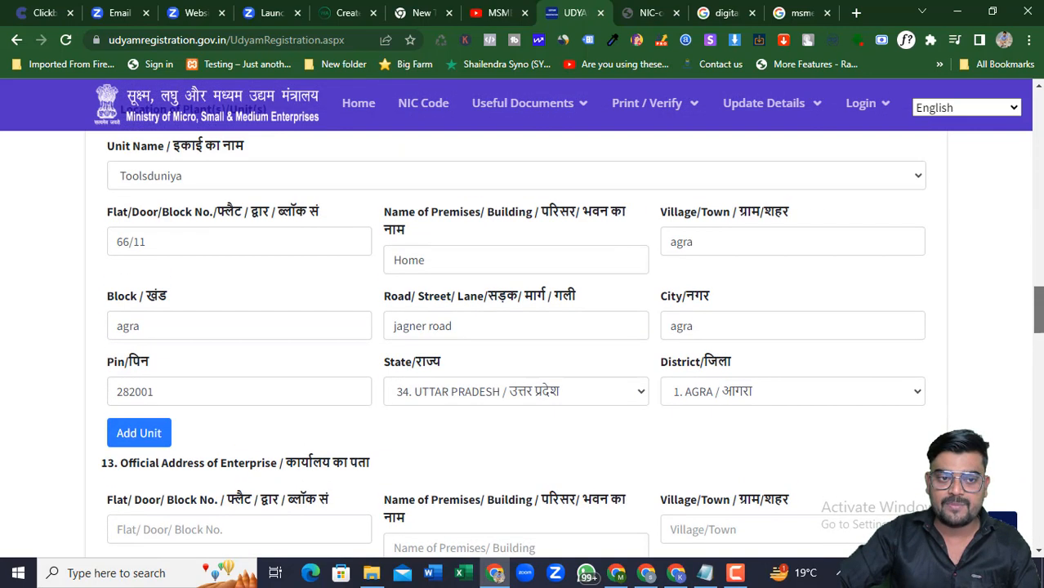
pyautogui.moveTo(143, 242); pyautogui.dragTo(93, 258)
pyautogui.hotkey('ctrl', 'c')
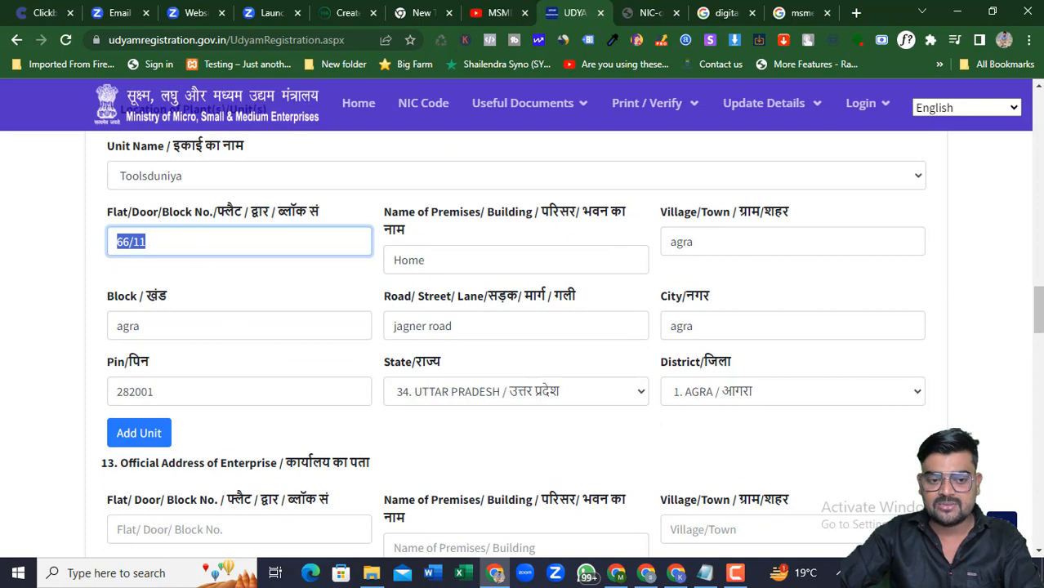
pyautogui.scroll(-2, 270, 365)
pyautogui.click(247, 339)
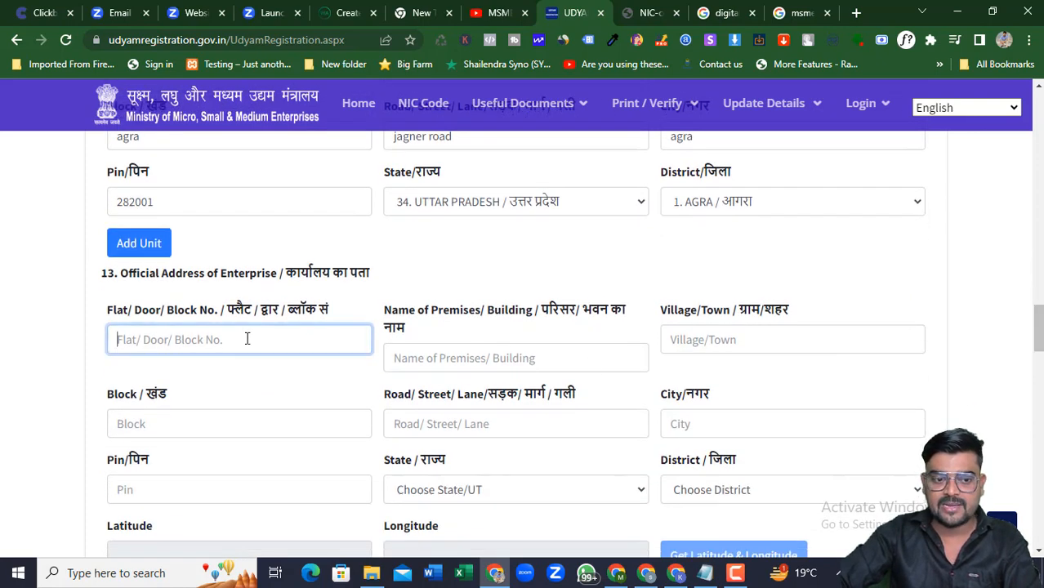
pyautogui.hotkey('ctrl', 'v')
# Step: Copy premises Home, village agra and city agra into the official address
pyautogui.scroll(3, 139, 305)
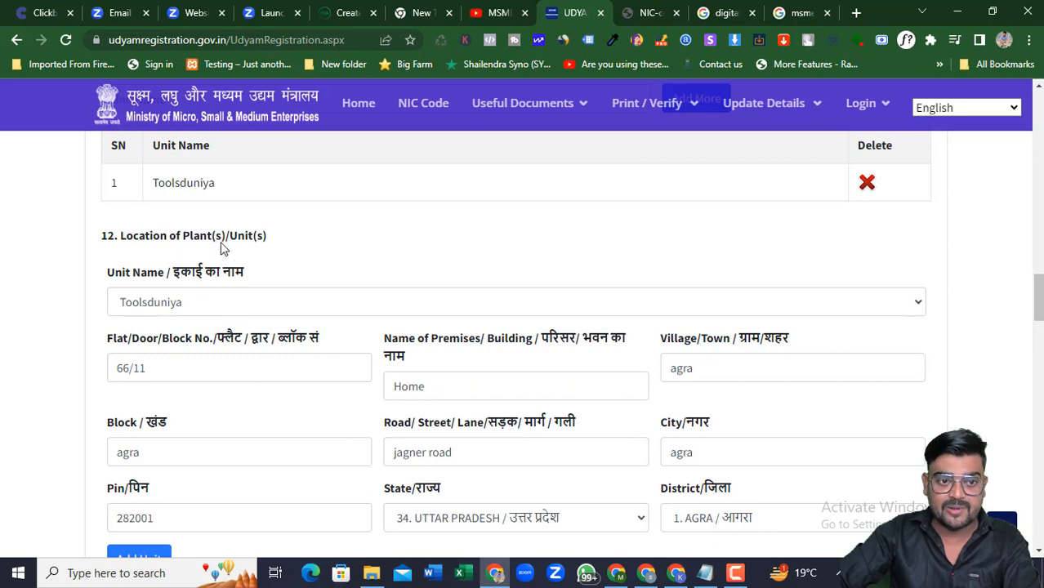
pyautogui.scroll(-2, 1037, 296)
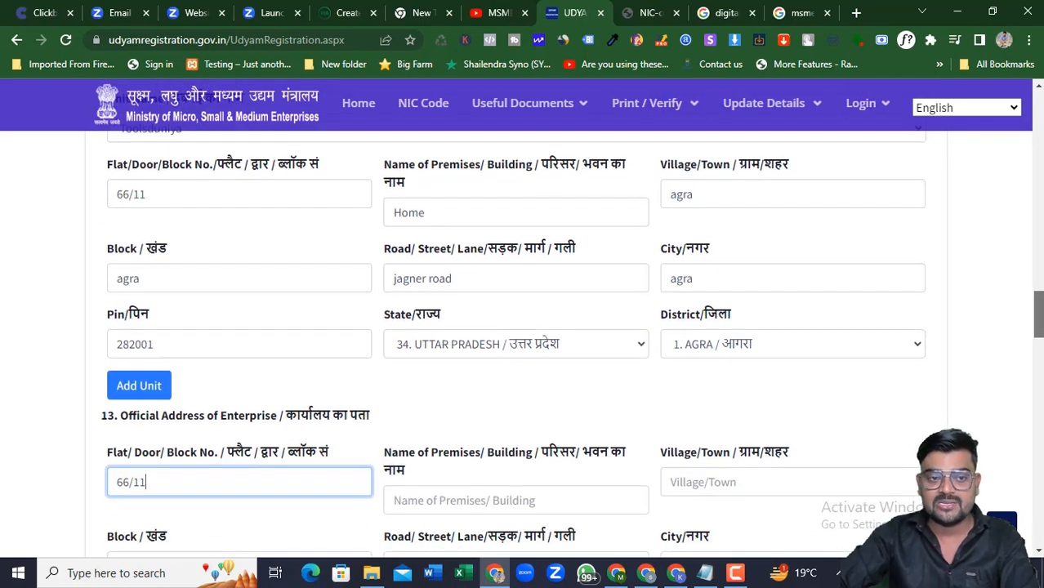
pyautogui.moveTo(455, 217); pyautogui.dragTo(366, 227)
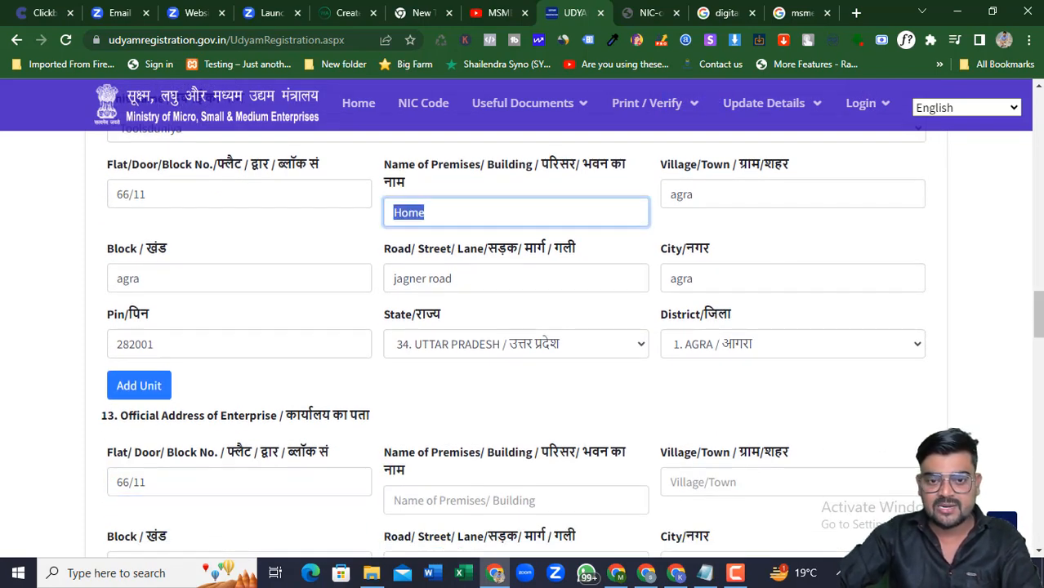
pyautogui.scroll(-2, 1038, 307)
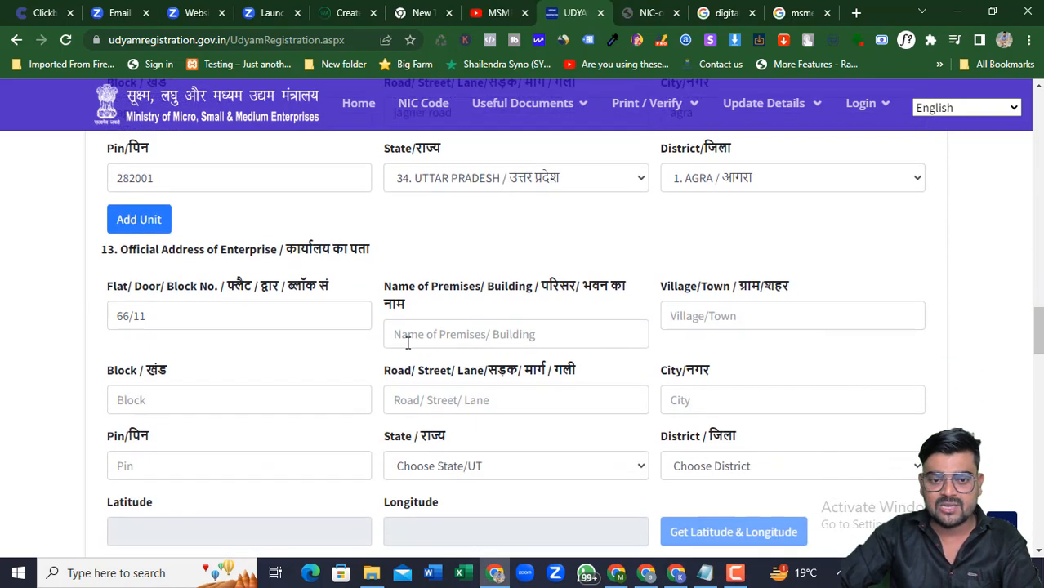
pyautogui.click(409, 335)
pyautogui.write('Home')
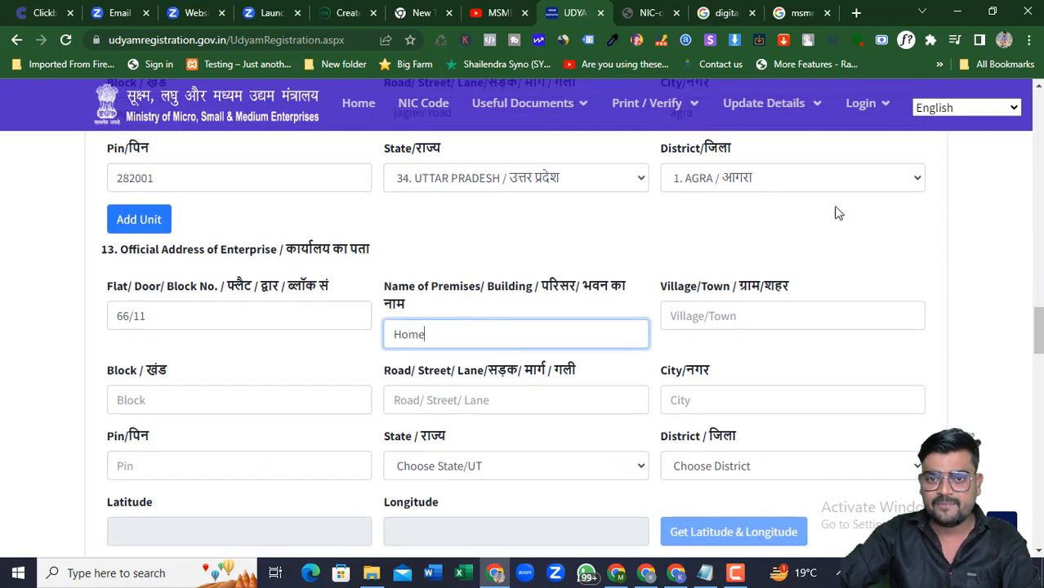
pyautogui.scroll(4, 1039, 290)
pyautogui.scroll(-1, 1039, 290)
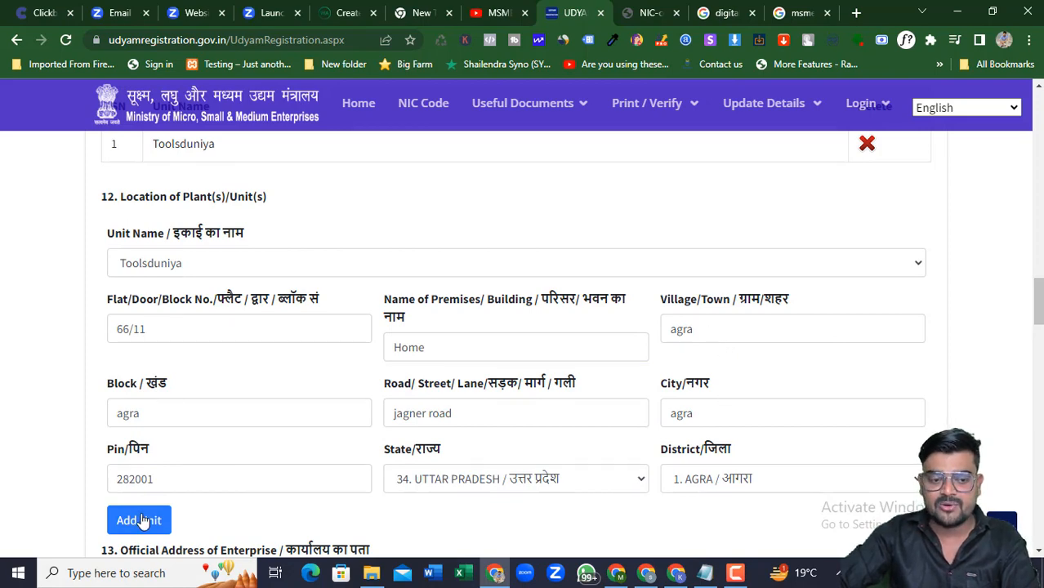
pyautogui.moveTo(711, 330); pyautogui.dragTo(642, 333)
pyautogui.hotkey('ctrl', 'c')
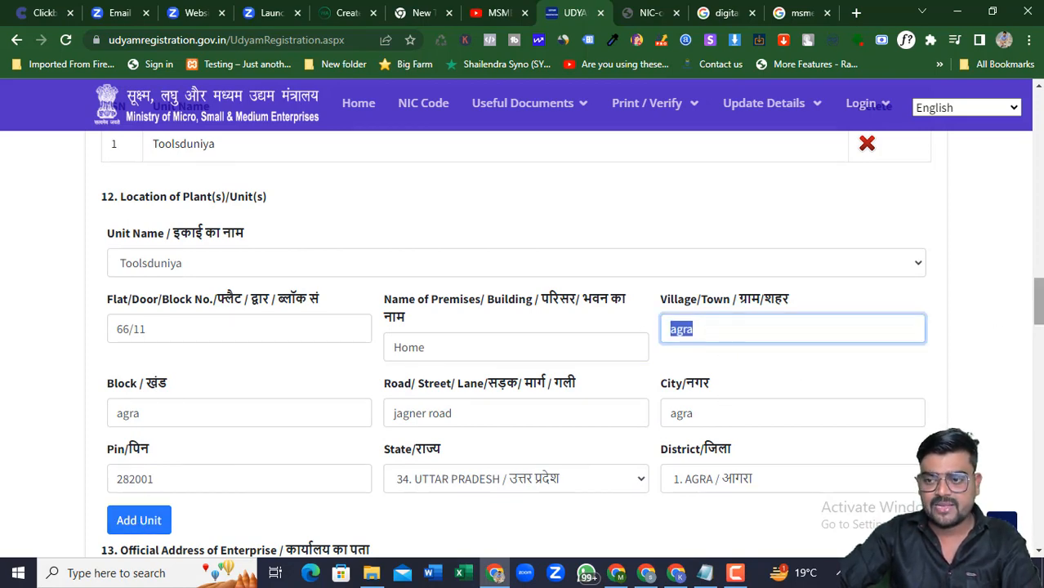
pyautogui.scroll(-4, 523, 326)
pyautogui.click(739, 296)
pyautogui.hotkey('ctrl', 'v')
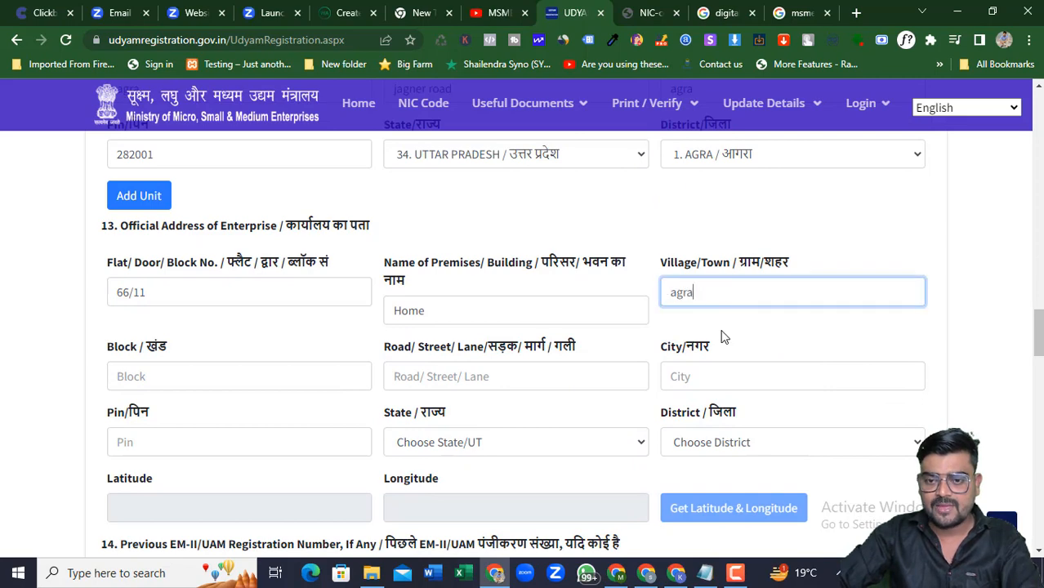
pyautogui.click(709, 377)
pyautogui.hotkey('ctrl', 'v')
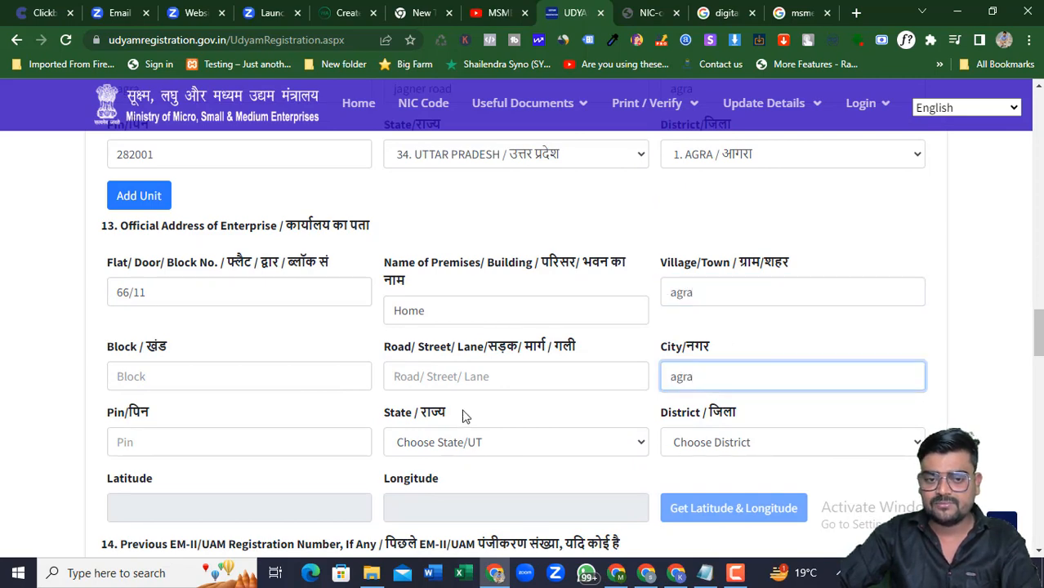
pyautogui.click(450, 382)
pyautogui.moveTo(1036, 331); pyautogui.dragTo(1036, 314)
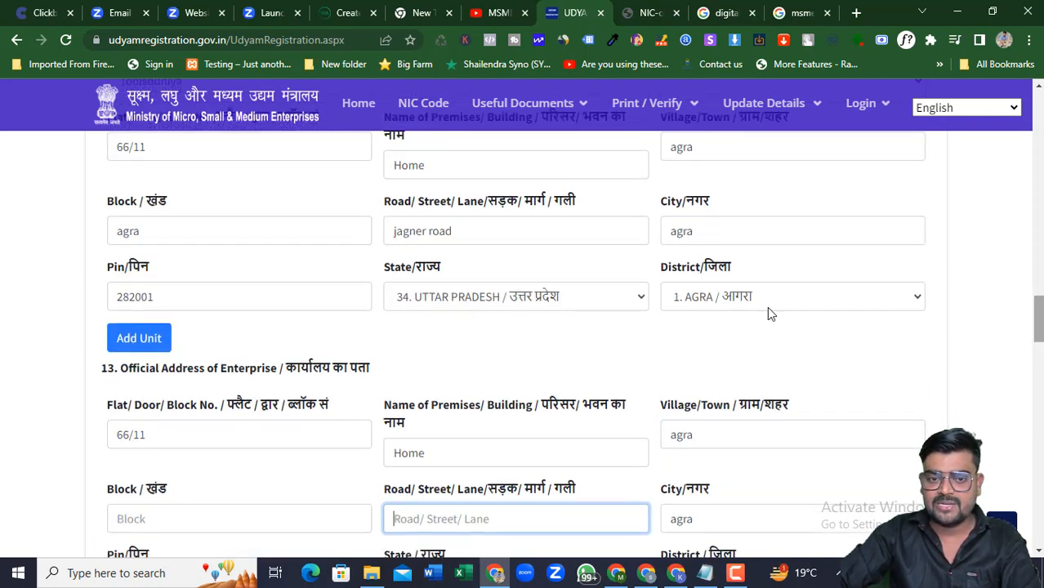
pyautogui.moveTo(478, 235); pyautogui.dragTo(353, 243)
pyautogui.hotkey('ctrl', 'c')
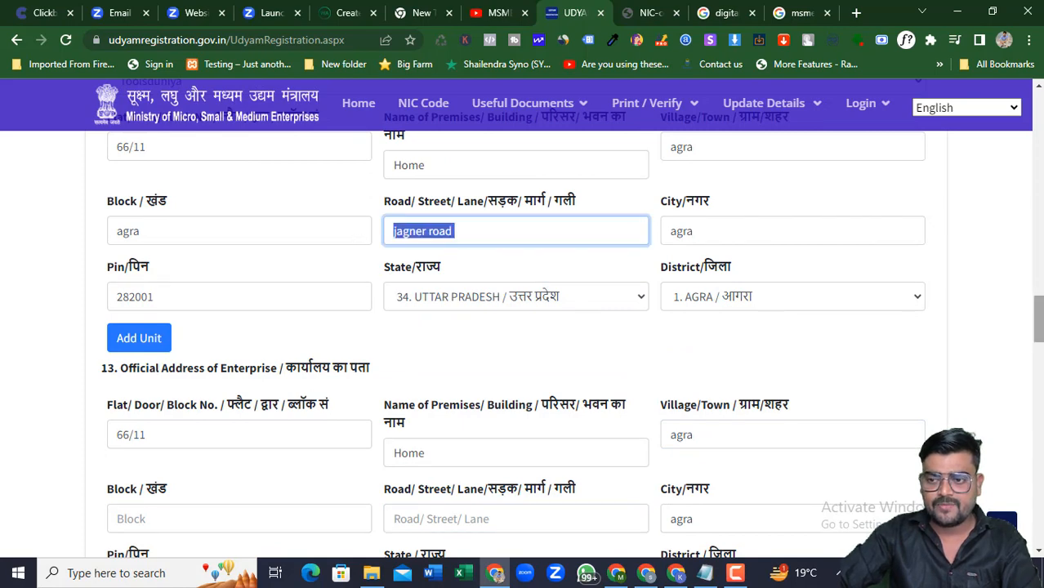
pyautogui.scroll(-2, 1003, 363)
pyautogui.click(496, 343)
pyautogui.hotkey('ctrl', 'v')
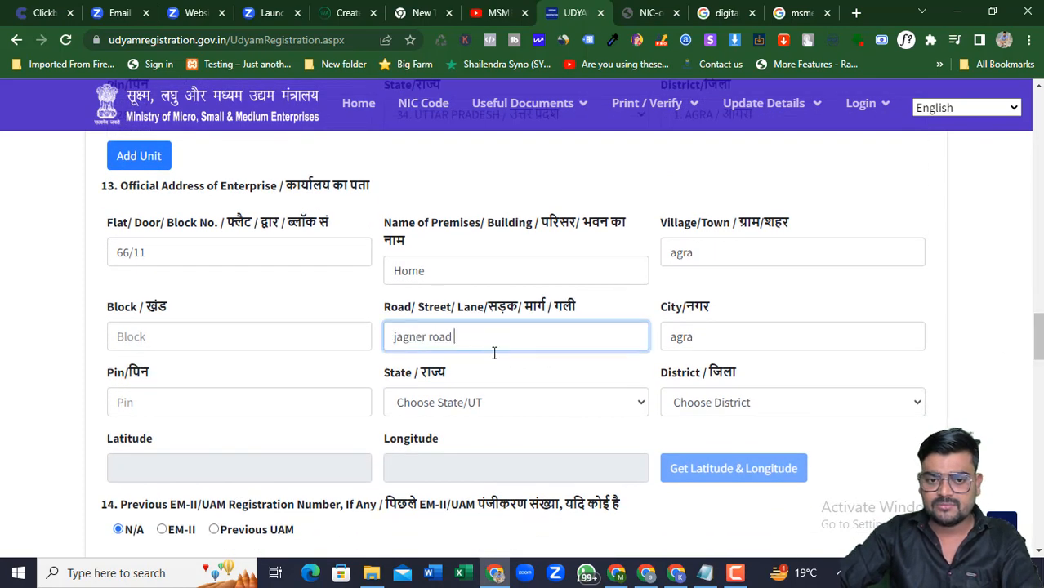
pyautogui.click(117, 345)
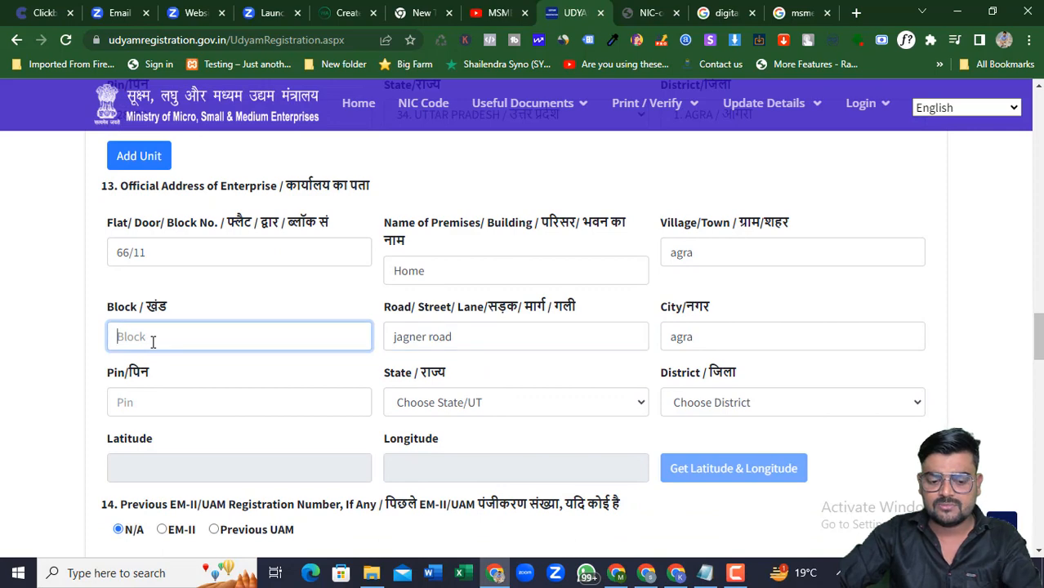
pyautogui.write('agra')
pyautogui.click(159, 401)
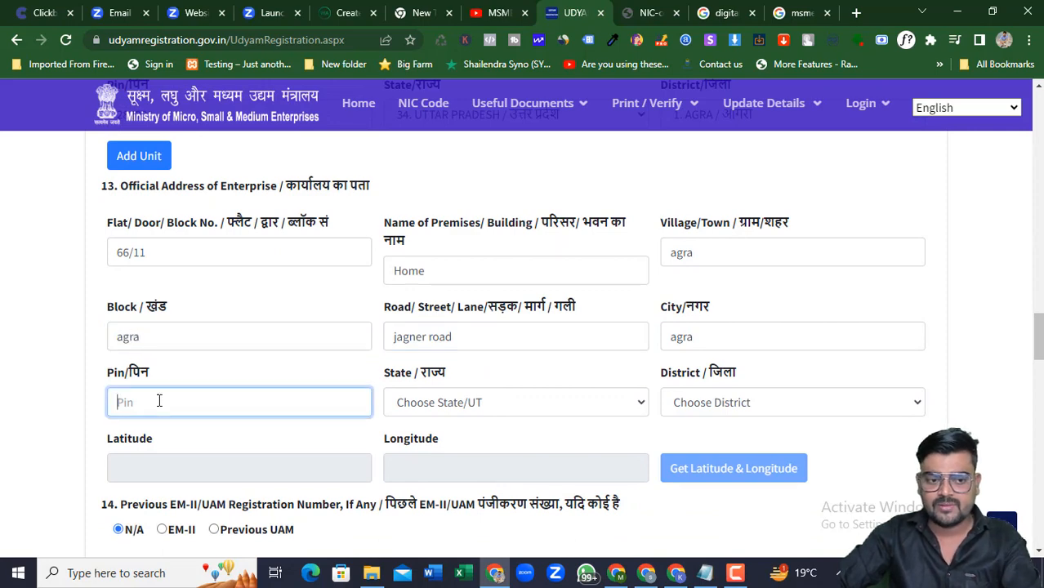
pyautogui.write('282001')
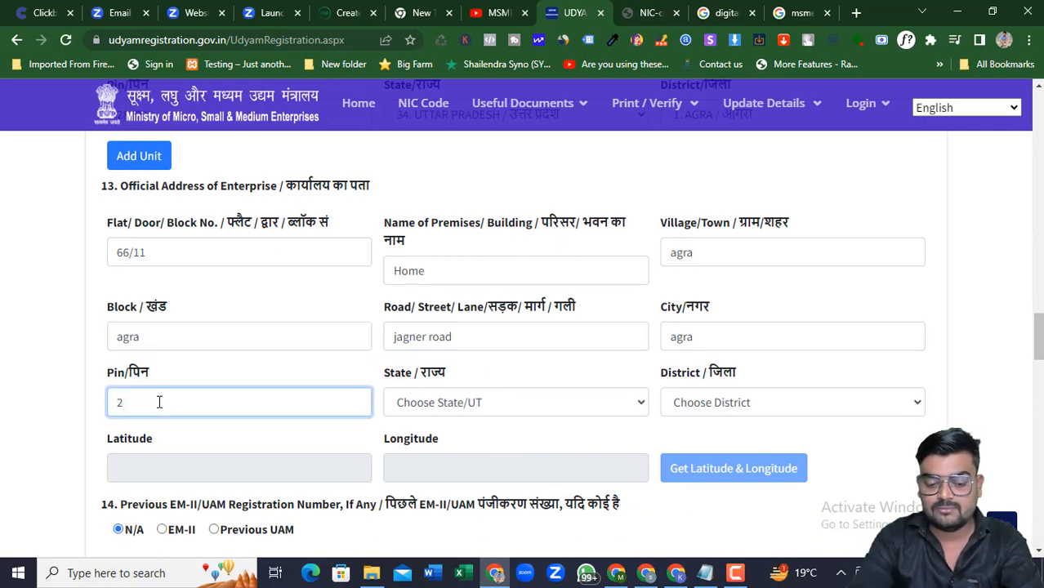
# Step: Choose UTTAR PRADESH as the official state and AGRA as the district
pyautogui.click(477, 402)
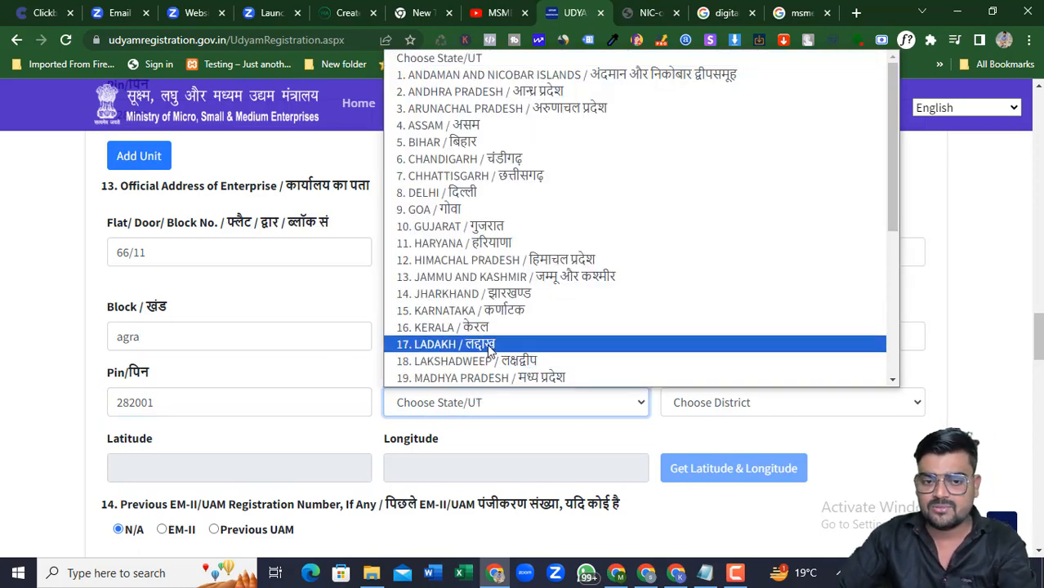
pyautogui.moveTo(893, 210); pyautogui.dragTo(884, 367)
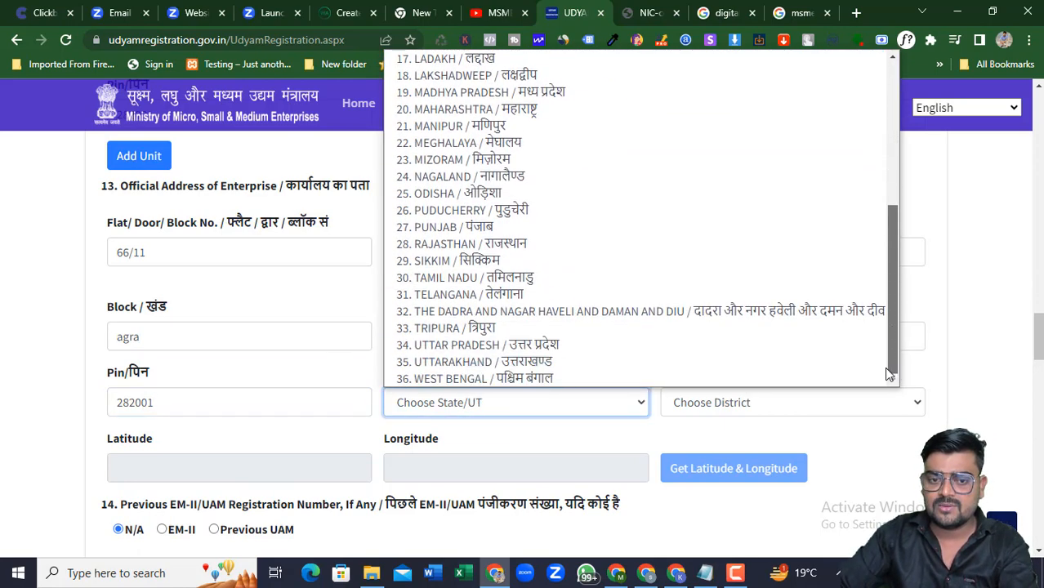
pyautogui.click(636, 341)
pyautogui.click(718, 402)
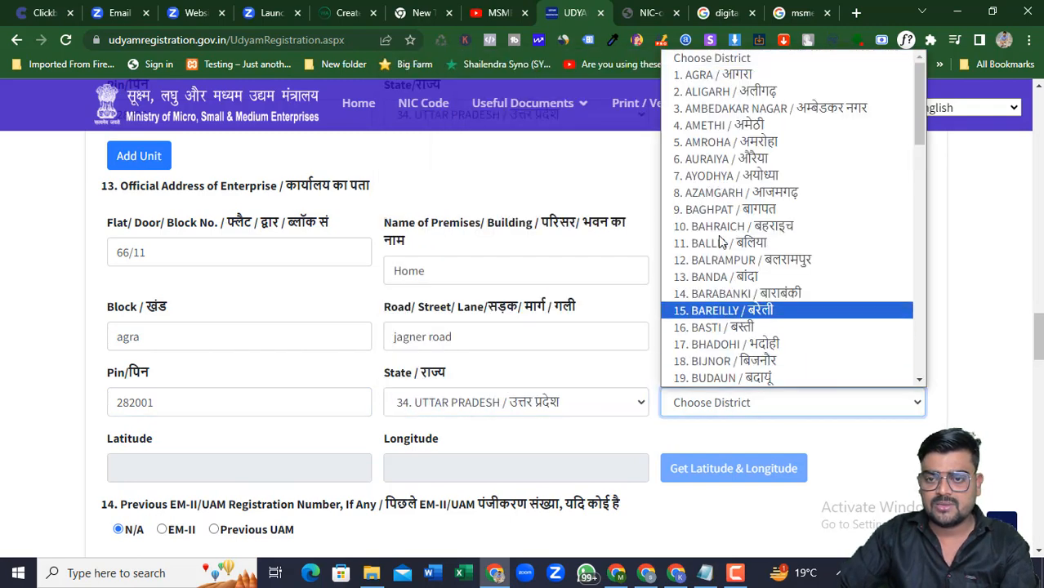
pyautogui.click(735, 72)
pyautogui.scroll(-3, 523, 327)
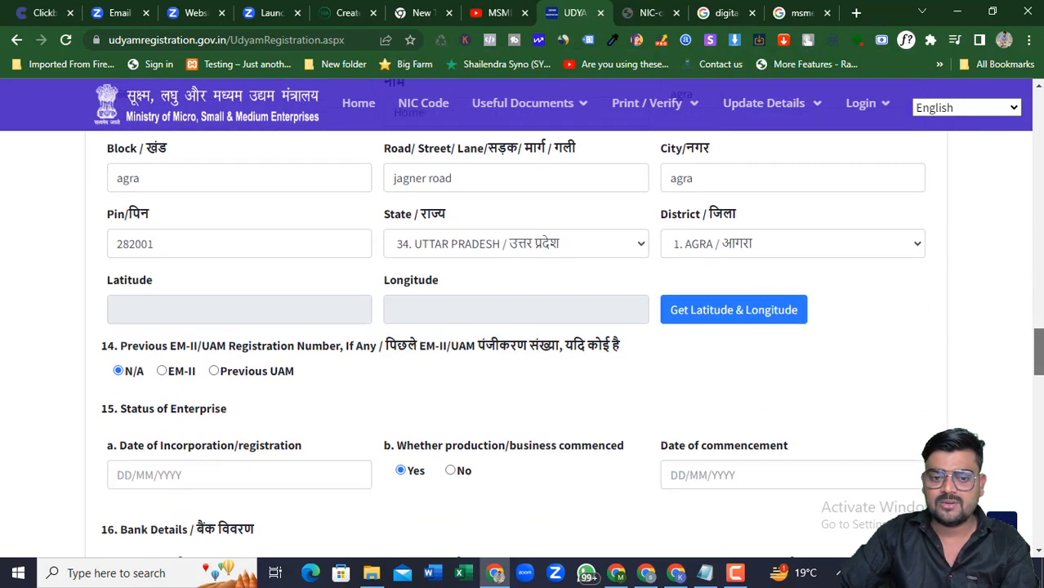
pyautogui.scroll(1, 523, 327)
pyautogui.scroll(1, 294, 464)
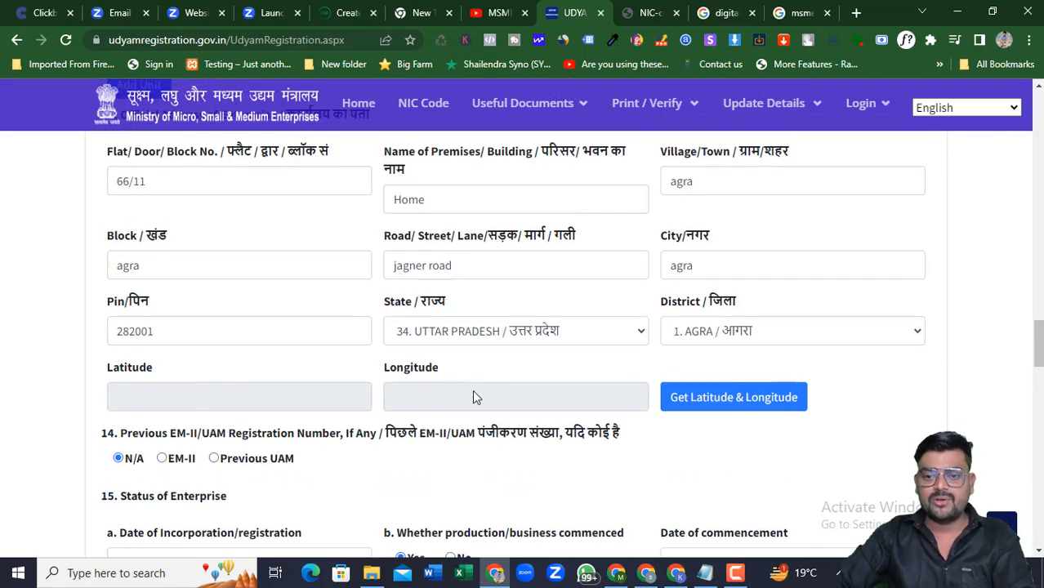
# Step: Open the geotag map and zoom in around Agra
pyautogui.click(716, 402)
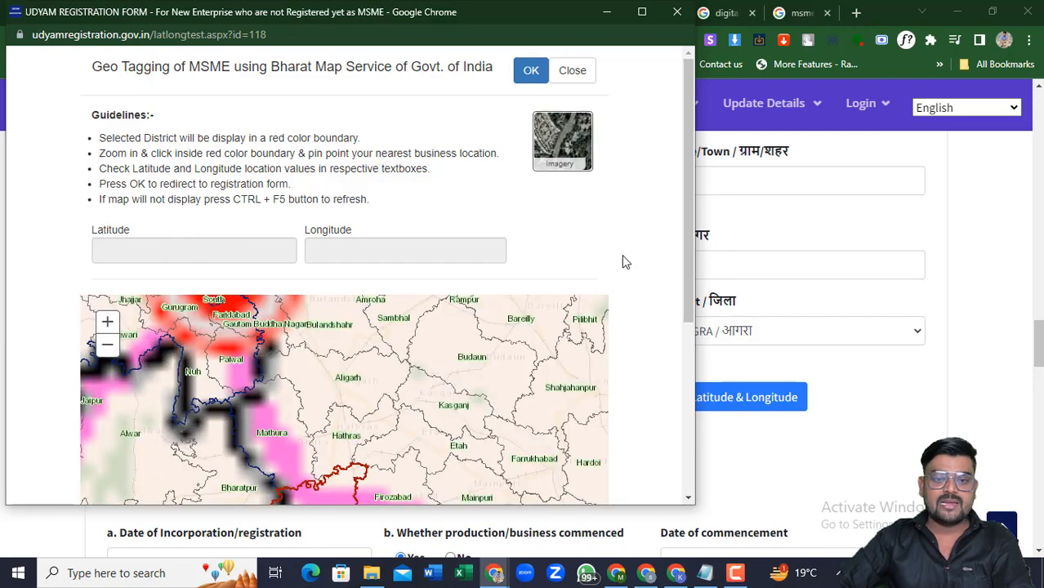
pyautogui.moveTo(688, 277); pyautogui.dragTo(686, 411)
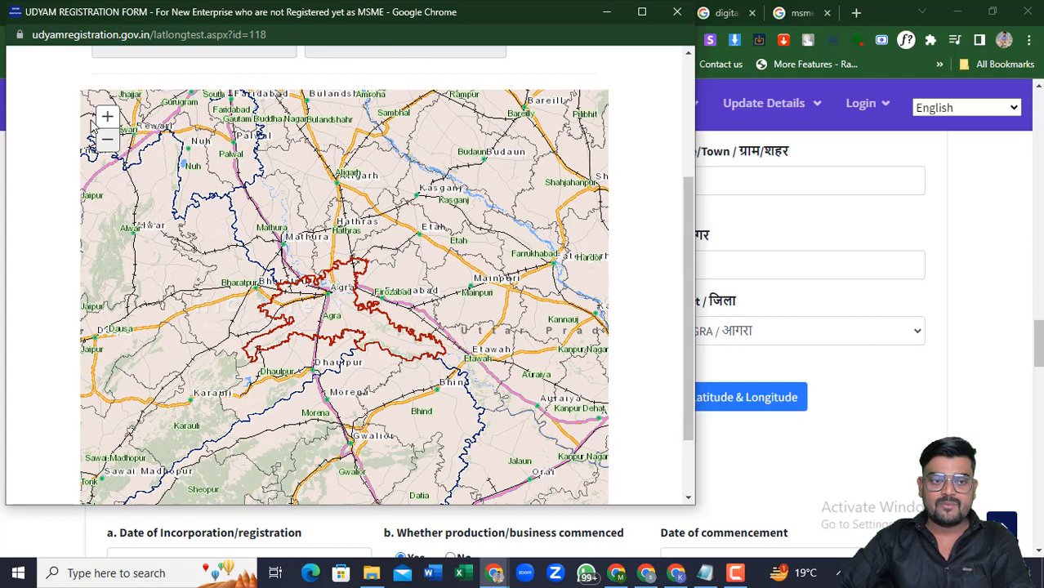
pyautogui.click(107, 117)
pyautogui.click(107, 117)
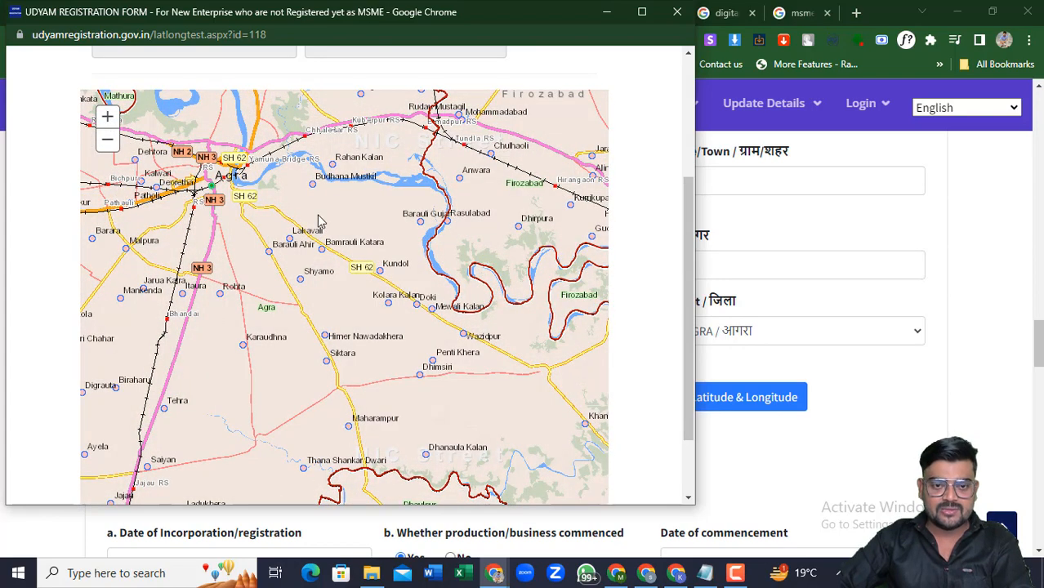
pyautogui.moveTo(693, 245); pyautogui.dragTo(689, 179)
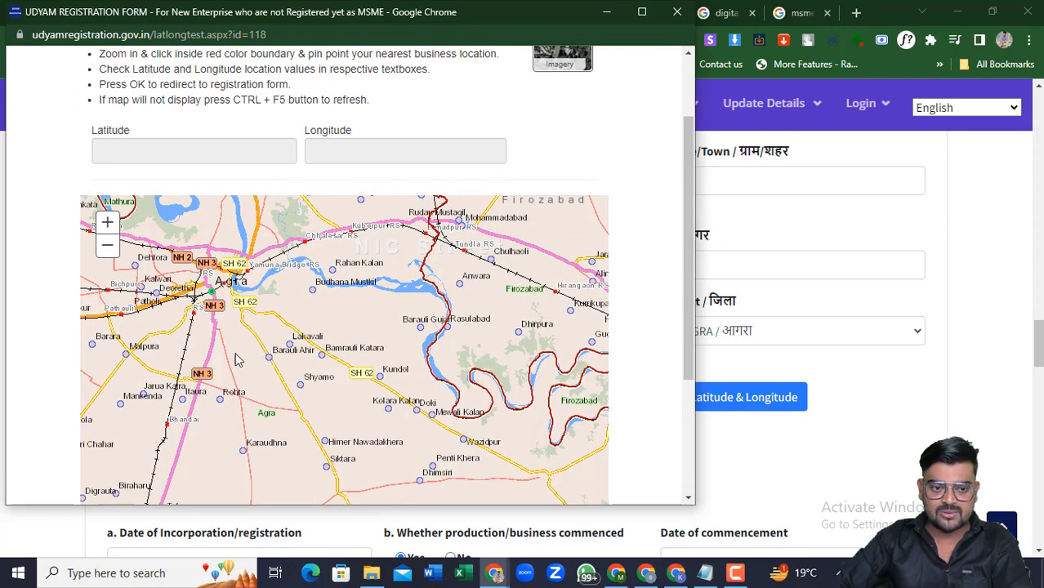
pyautogui.moveTo(212, 344); pyautogui.dragTo(363, 338)
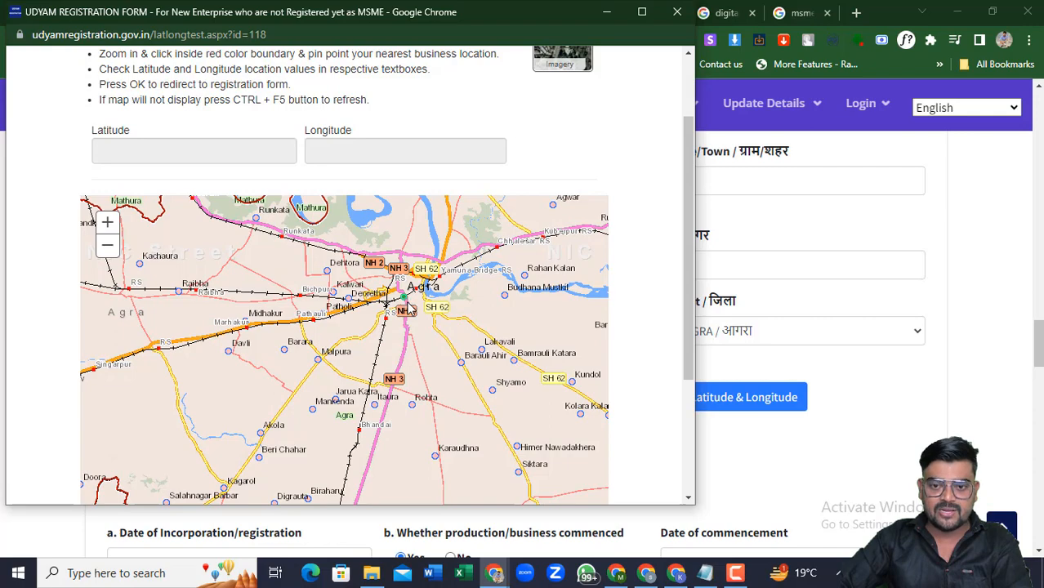
pyautogui.click(107, 222)
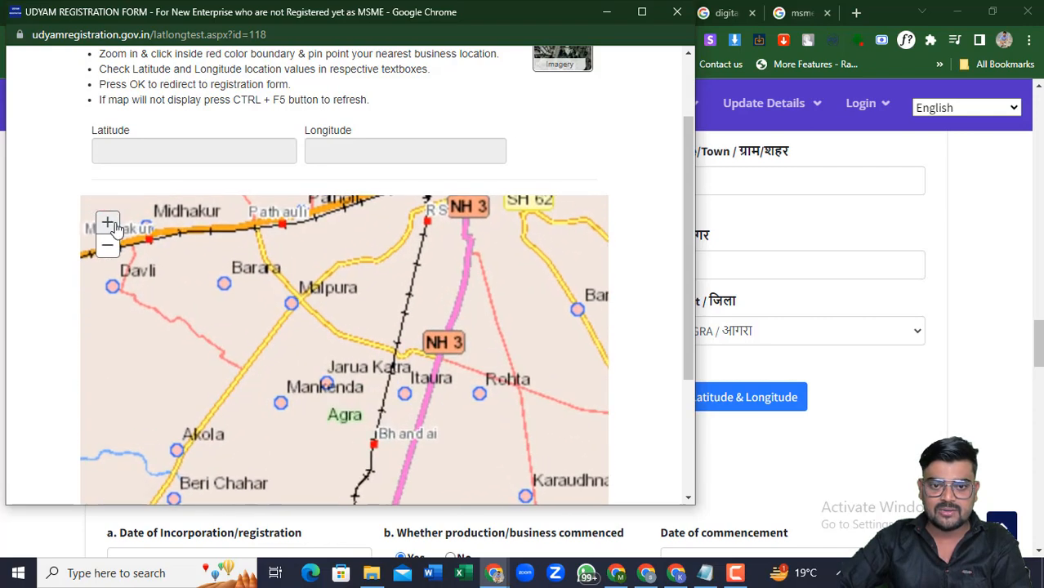
pyautogui.moveTo(470, 314); pyautogui.dragTo(379, 430)
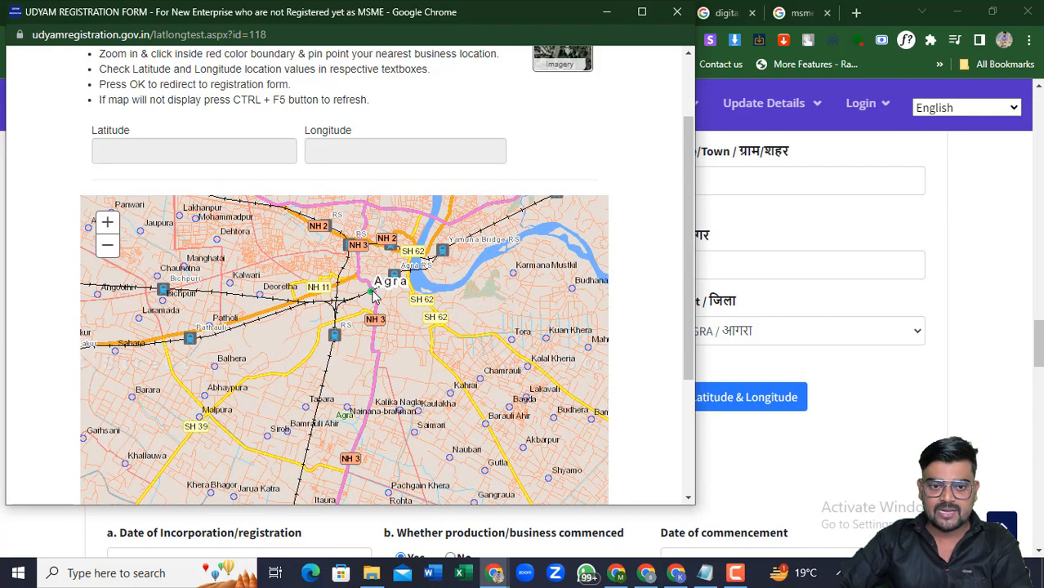
pyautogui.click(107, 222)
pyautogui.moveTo(419, 291); pyautogui.dragTo(357, 344)
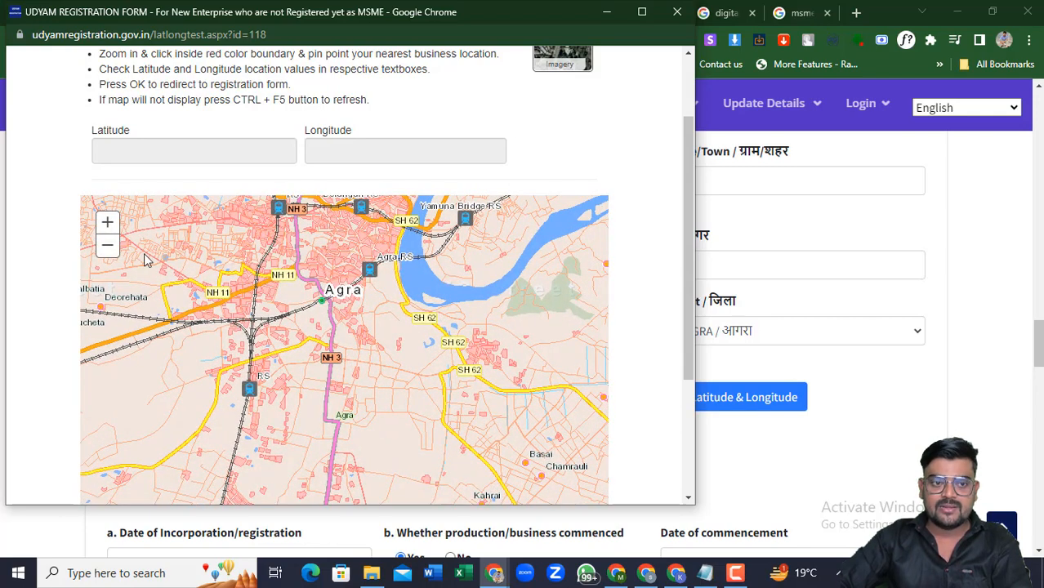
pyautogui.click(107, 222)
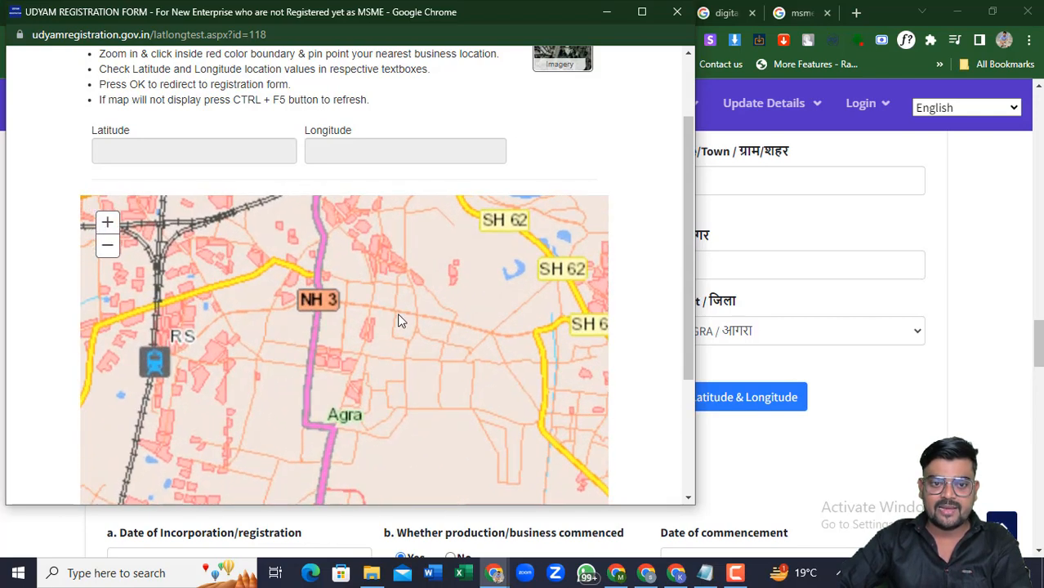
pyautogui.moveTo(397, 320); pyautogui.dragTo(443, 461)
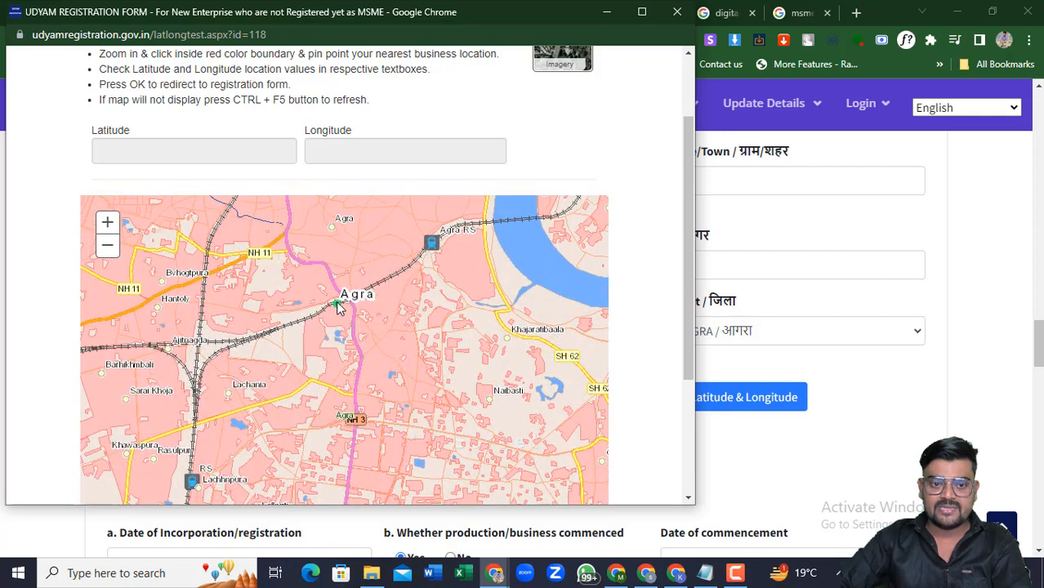
pyautogui.click(338, 306)
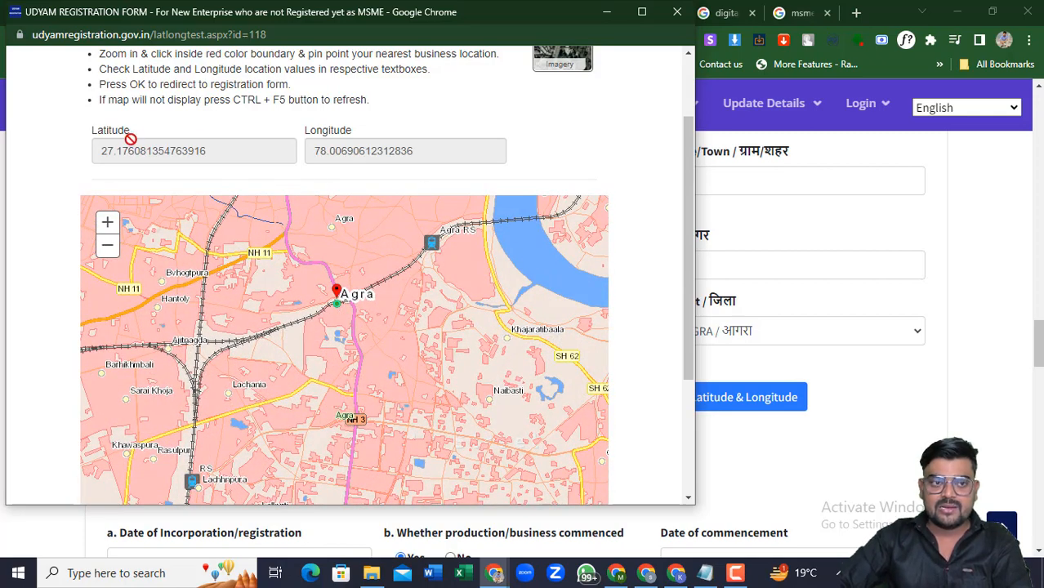
pyautogui.moveTo(686, 329); pyautogui.dragTo(687, 441)
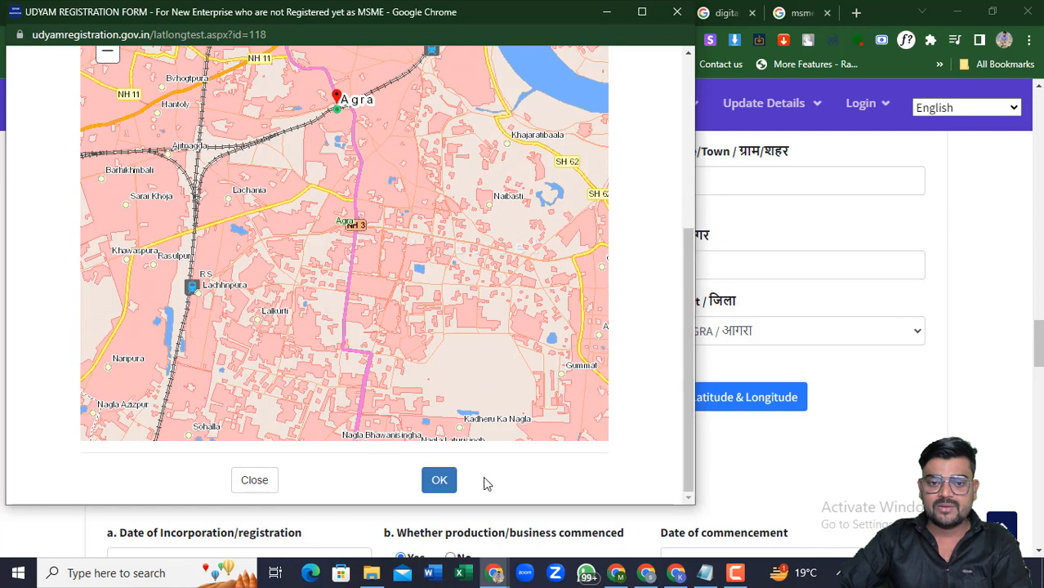
pyautogui.click(440, 482)
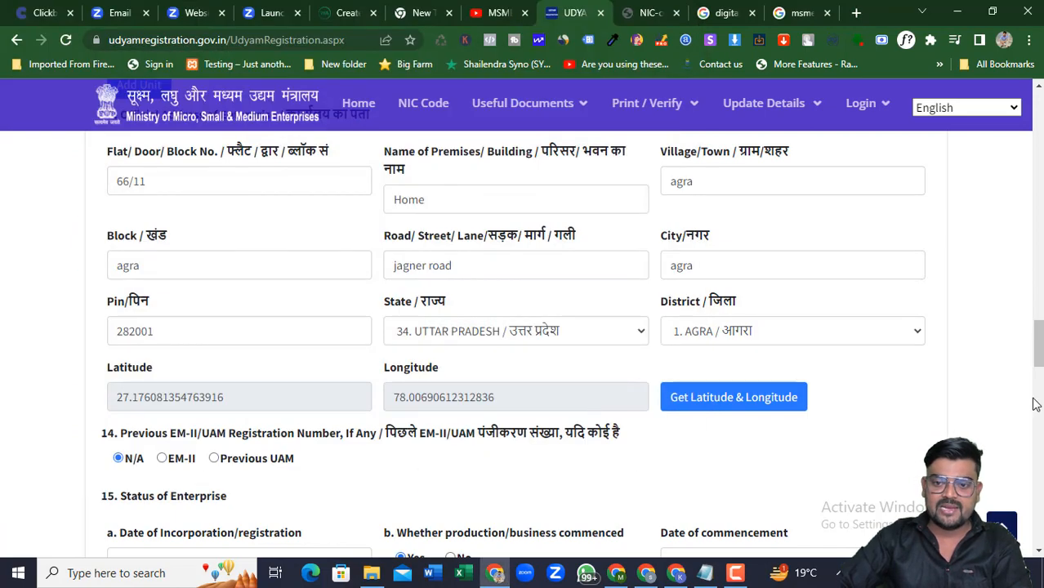
pyautogui.scroll(-4, 1036, 405)
pyautogui.scroll(2, 1036, 404)
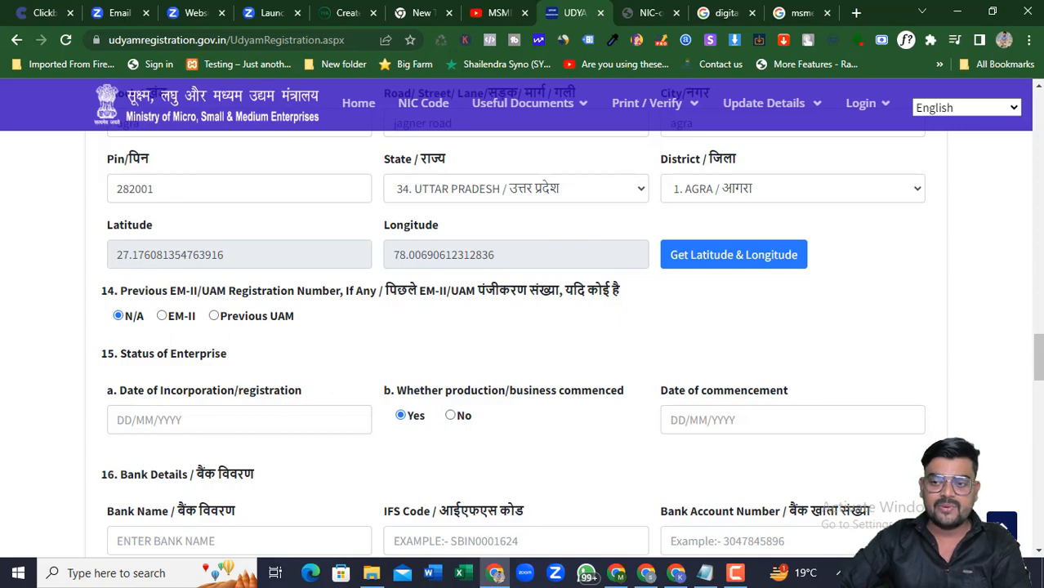
pyautogui.scroll(-2, 523, 327)
pyautogui.scroll(1, 523, 327)
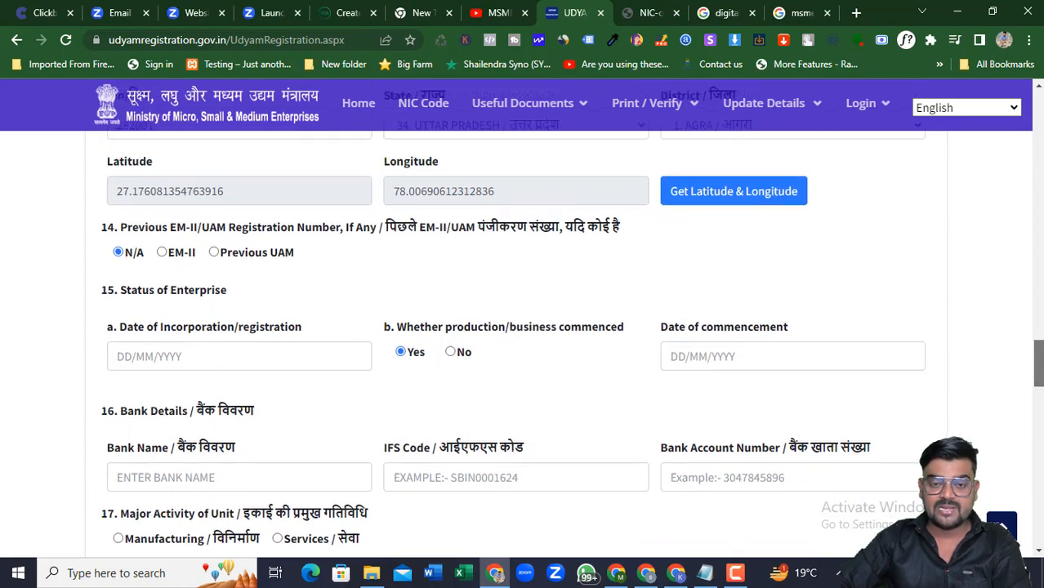
pyautogui.scroll(3, 523, 326)
pyautogui.scroll(-2, 523, 327)
# Step: Set the date of incorporation to 01/08/2023
pyautogui.scroll(2, 523, 326)
pyautogui.click(164, 507)
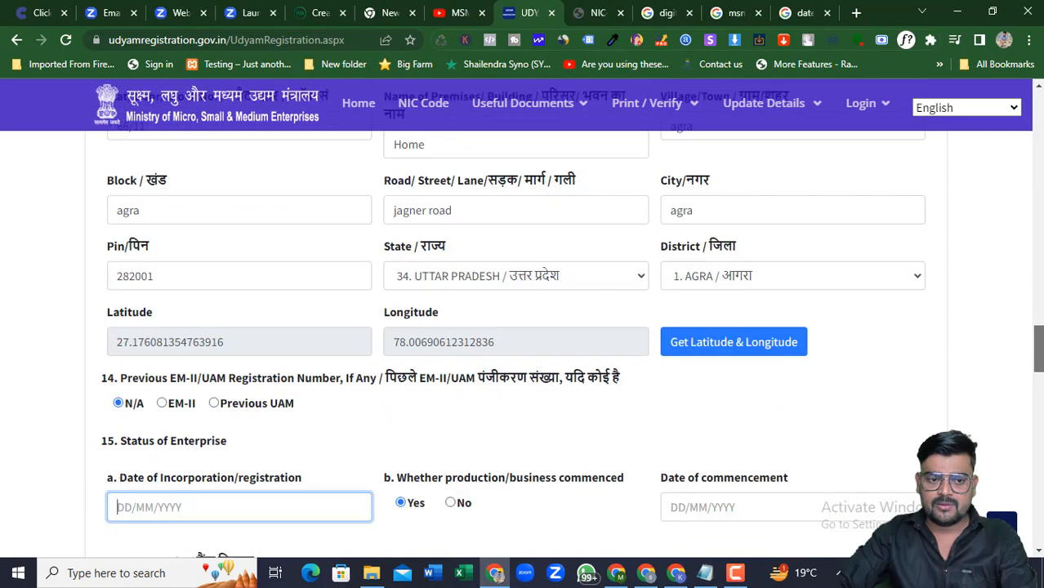
pyautogui.scroll(-2, 523, 327)
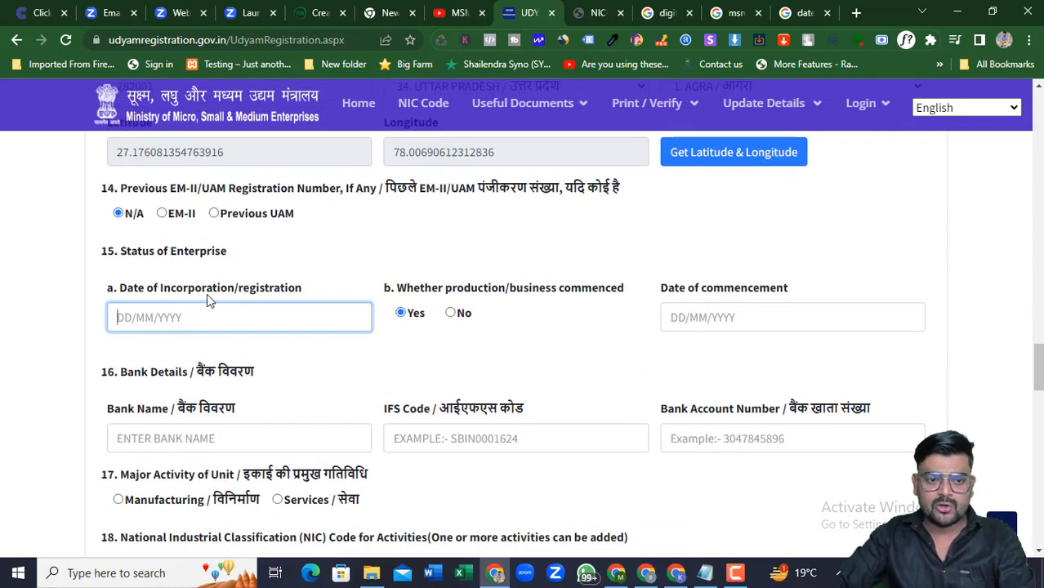
pyautogui.click(236, 316)
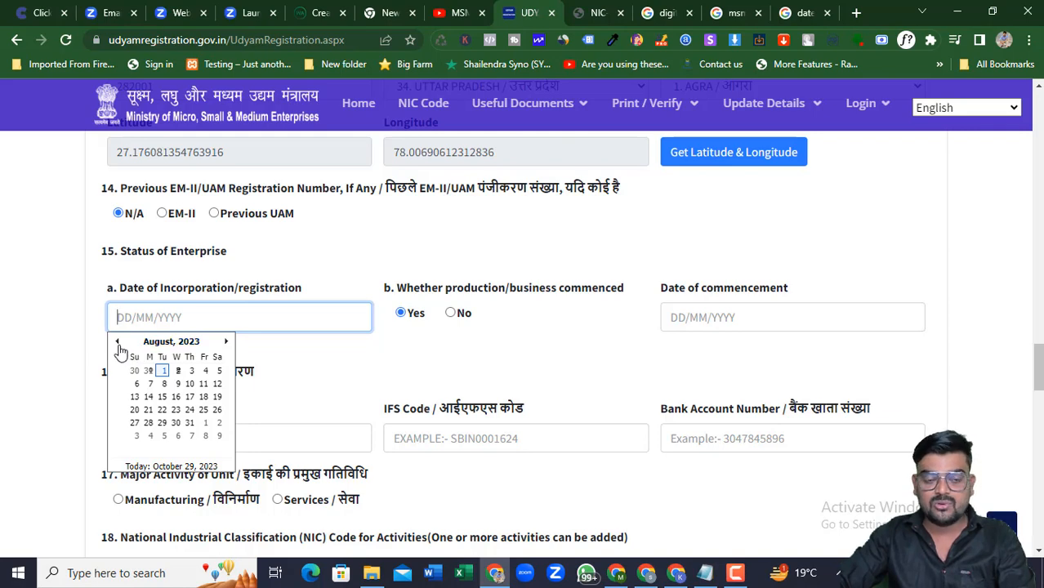
pyautogui.click(166, 377)
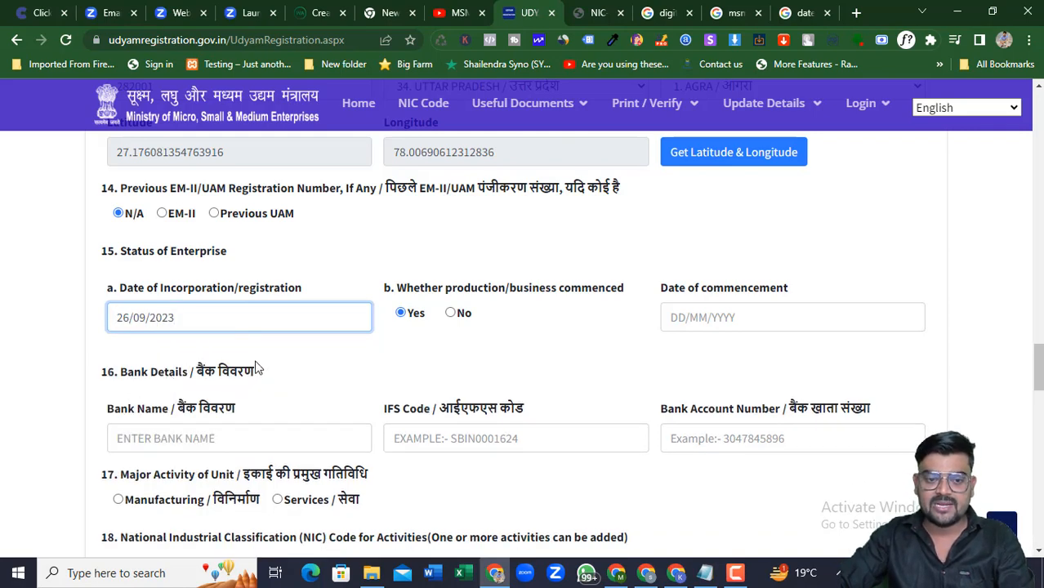
pyautogui.click(211, 323)
pyautogui.click(225, 344)
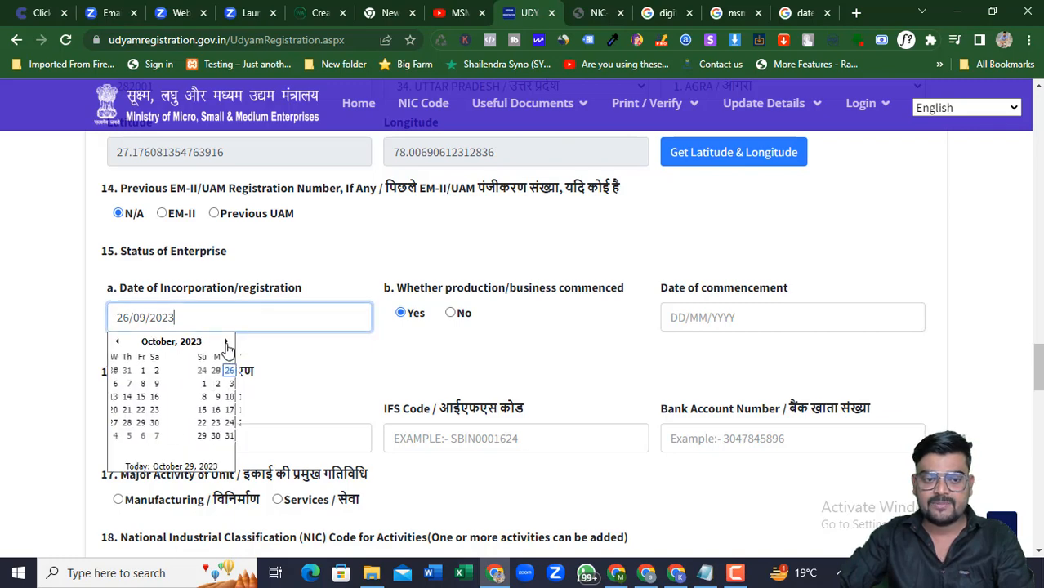
pyautogui.click(117, 341)
pyautogui.click(116, 342)
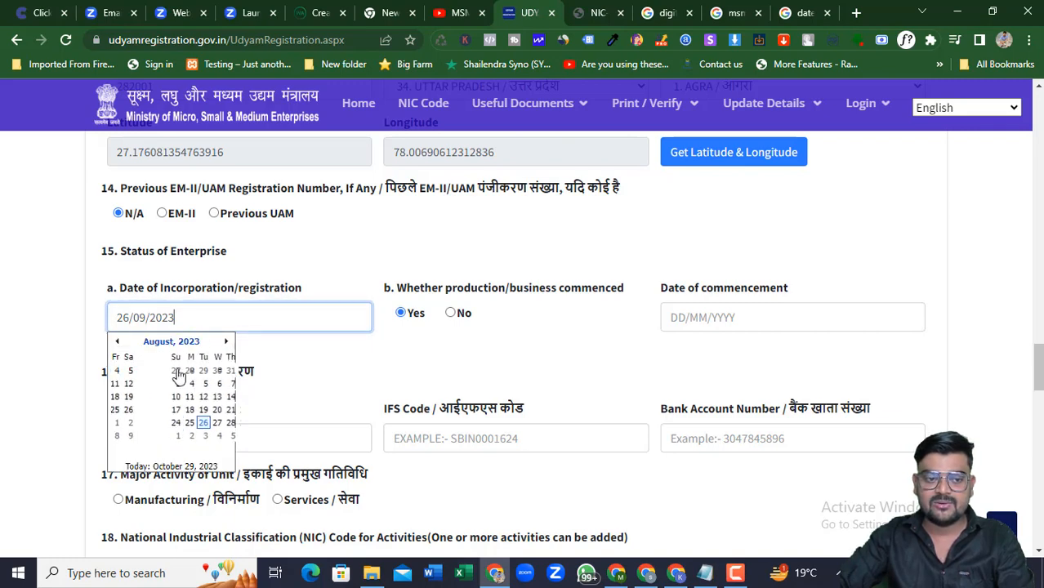
pyautogui.click(164, 371)
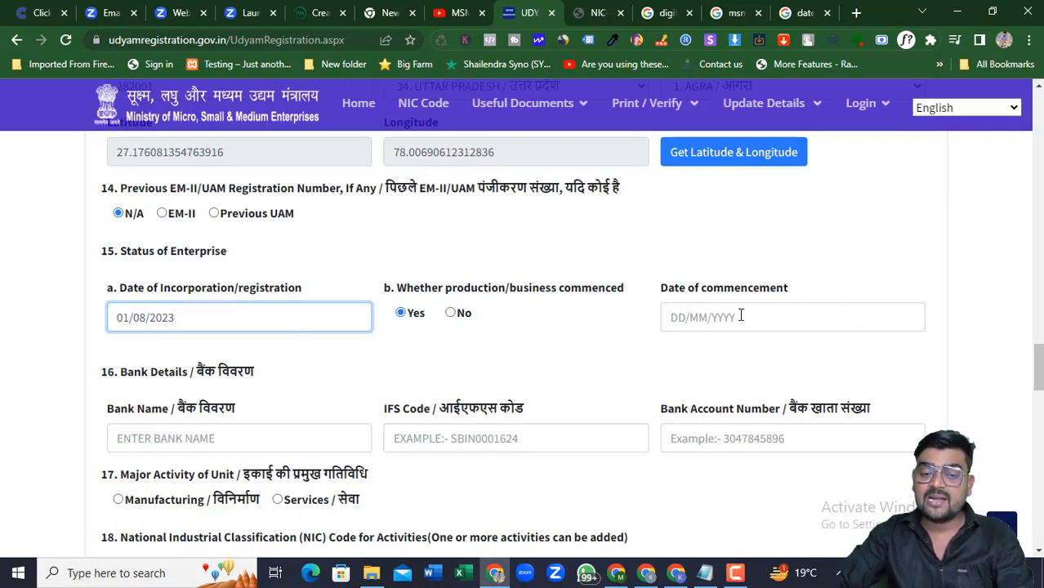
# Step: Set the date of commencement to 01/09/2023
pyautogui.click(682, 317)
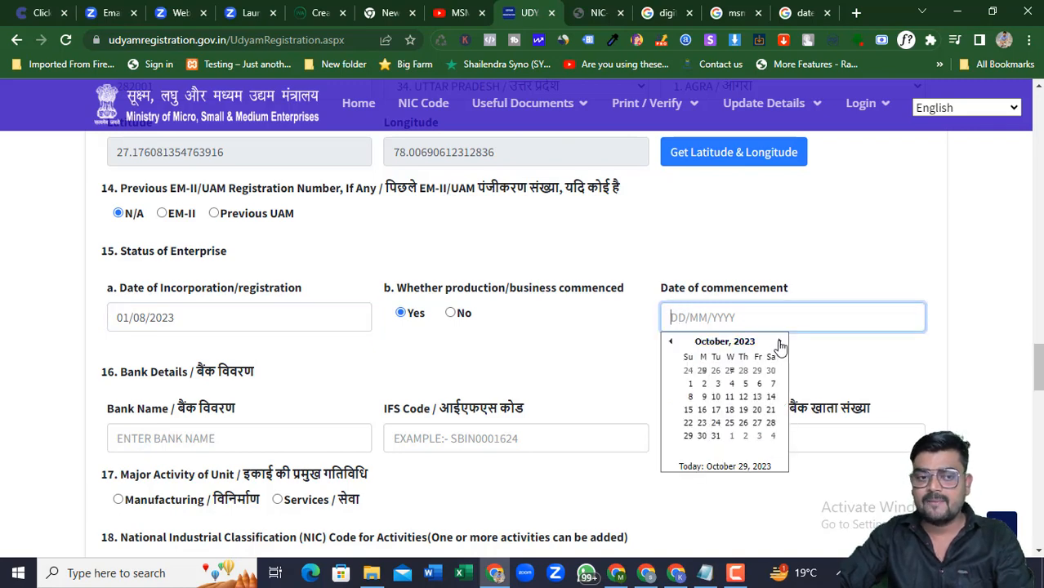
pyautogui.click(671, 342)
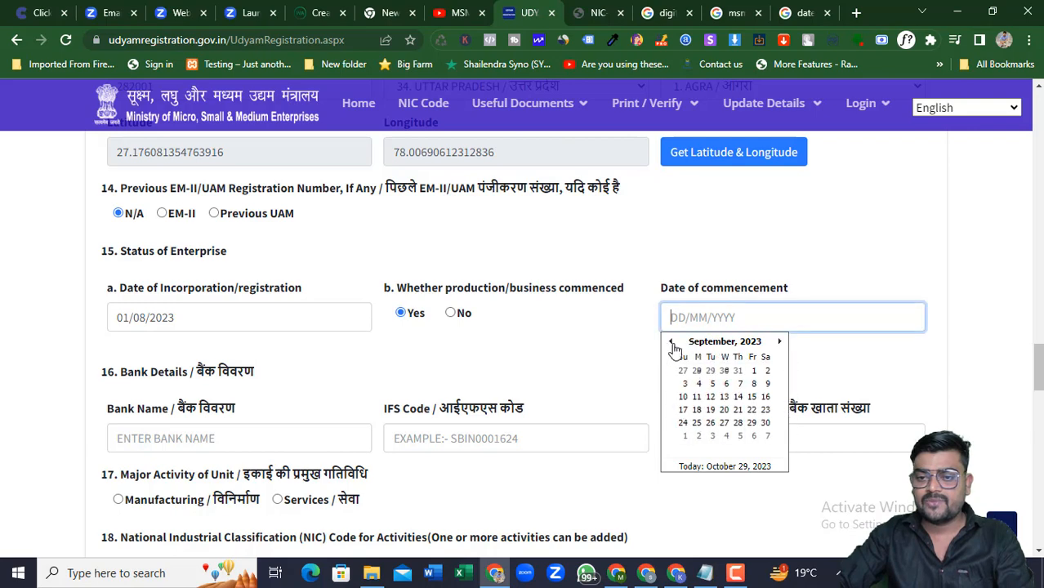
pyautogui.click(759, 371)
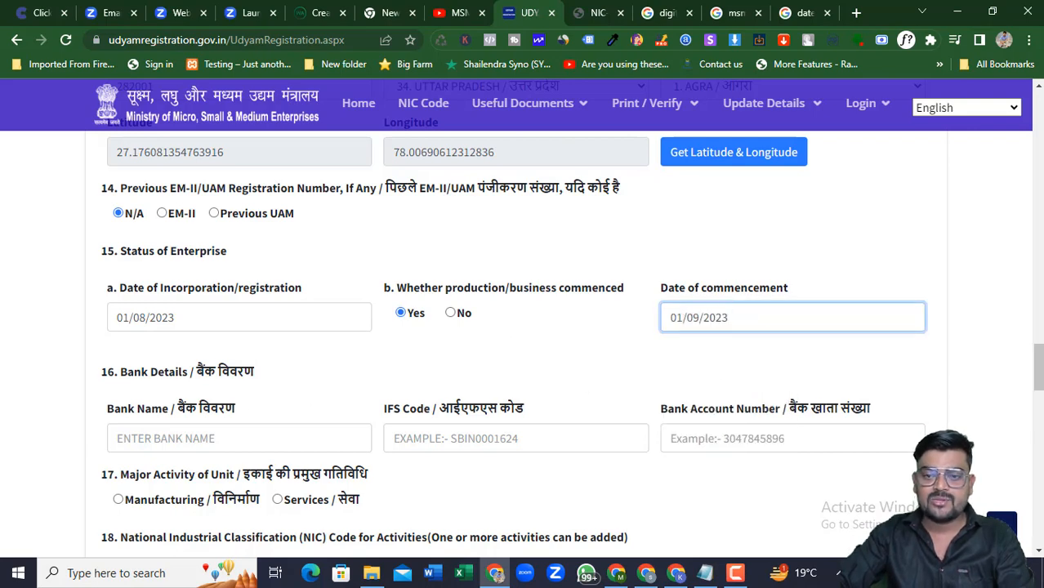
pyautogui.moveTo(1040, 342); pyautogui.dragTo(1040, 389)
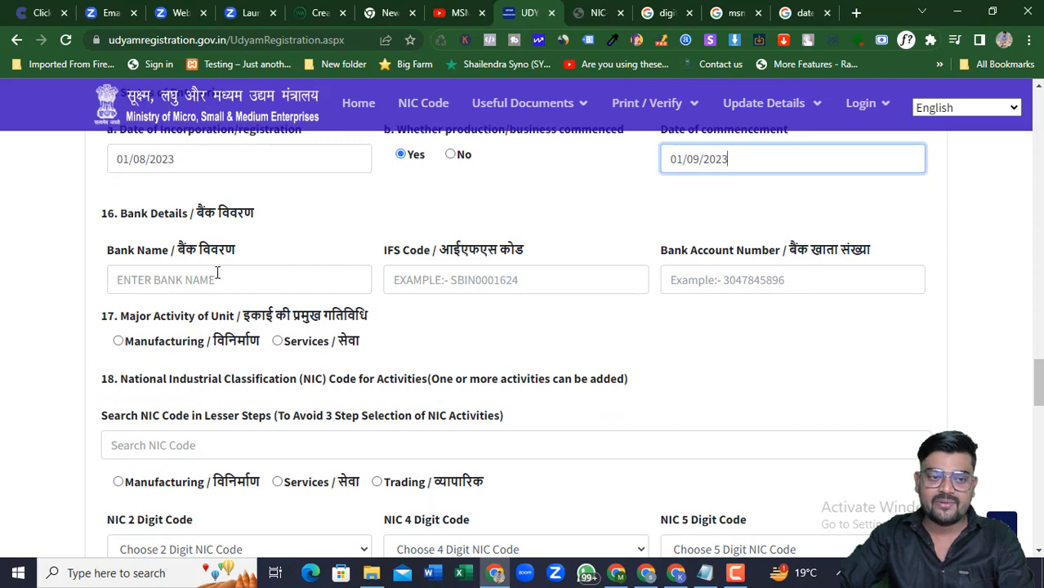
# Step: Enter bank name AXIS BANK, an IFSC starting with UTIB, and the unit's bank account number
pyautogui.click(217, 275)
pyautogui.write('A')
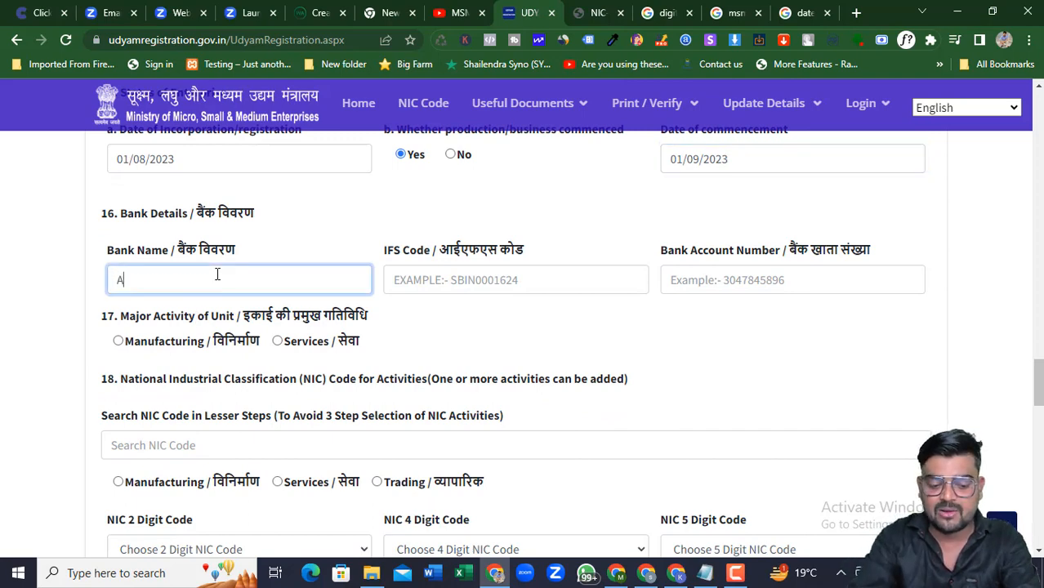
pyautogui.write('XIS BANK')
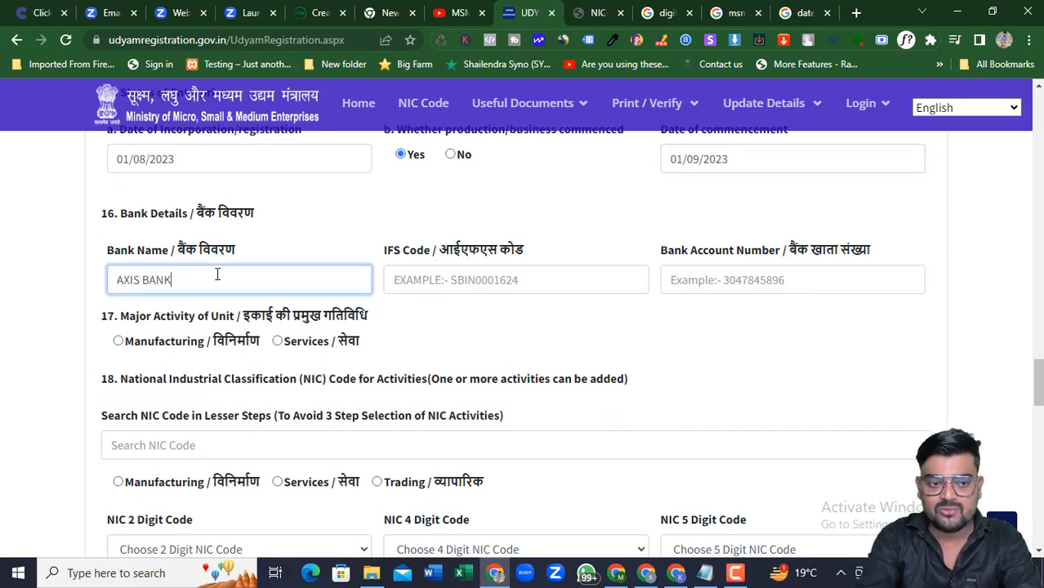
pyautogui.click(439, 287)
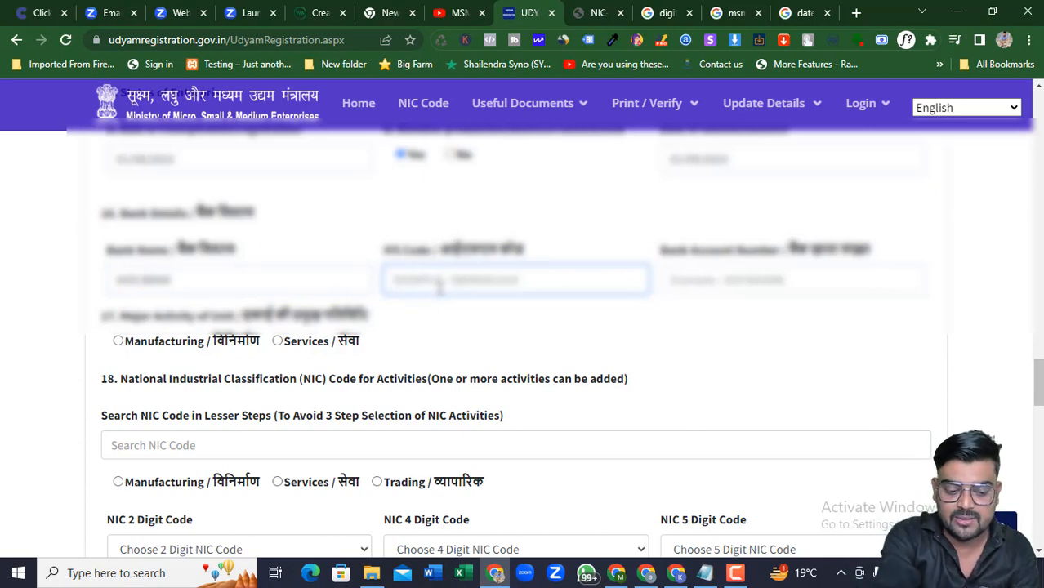
pyautogui.write('UT')
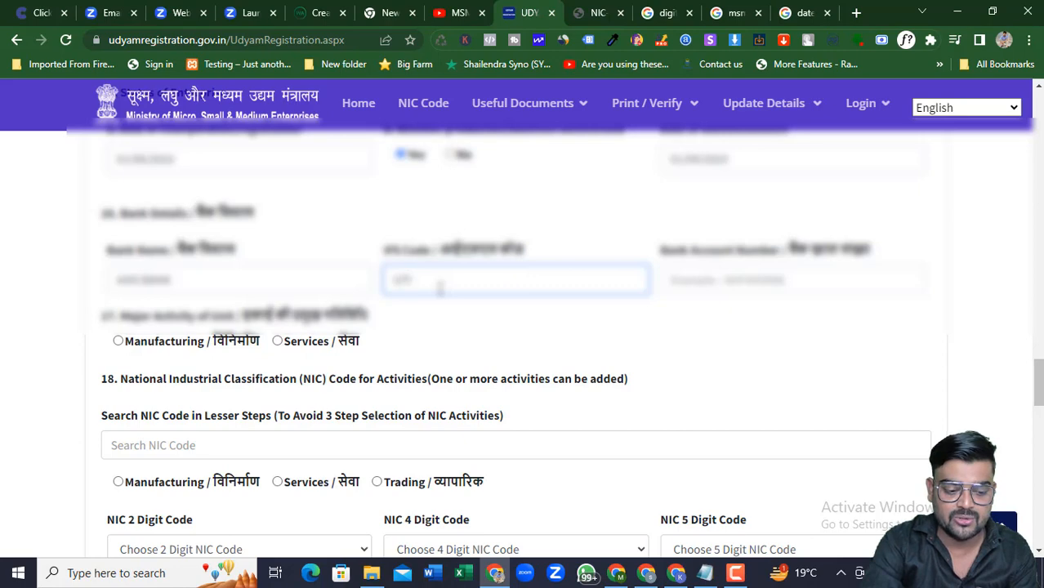
pyautogui.write('IB')
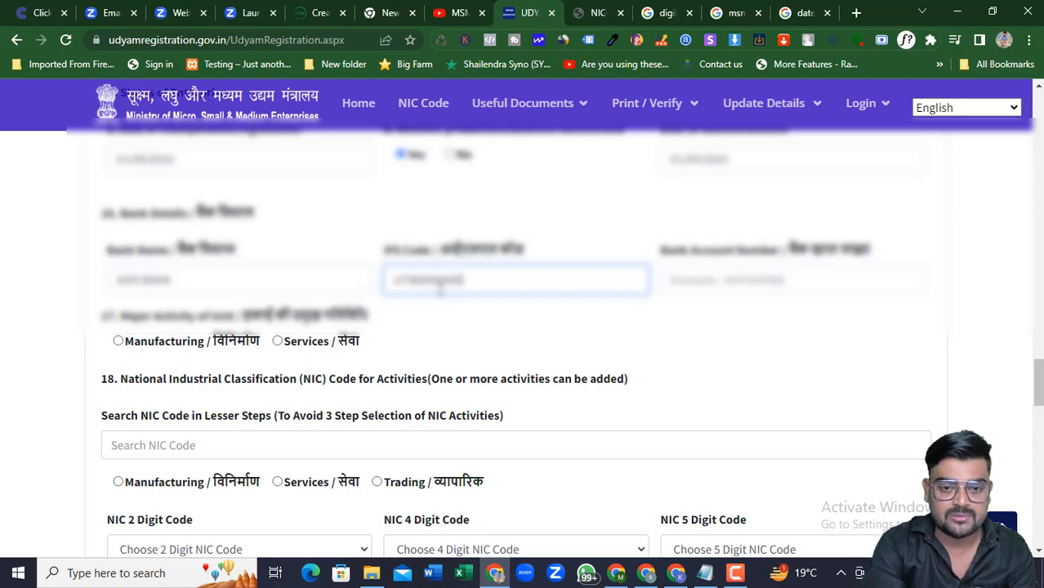
pyautogui.click(735, 284)
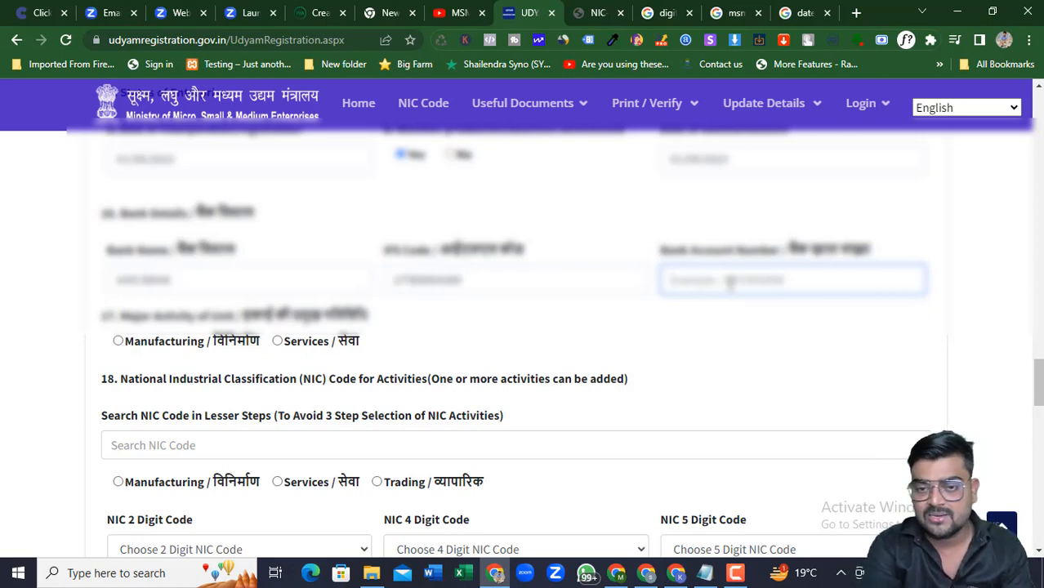
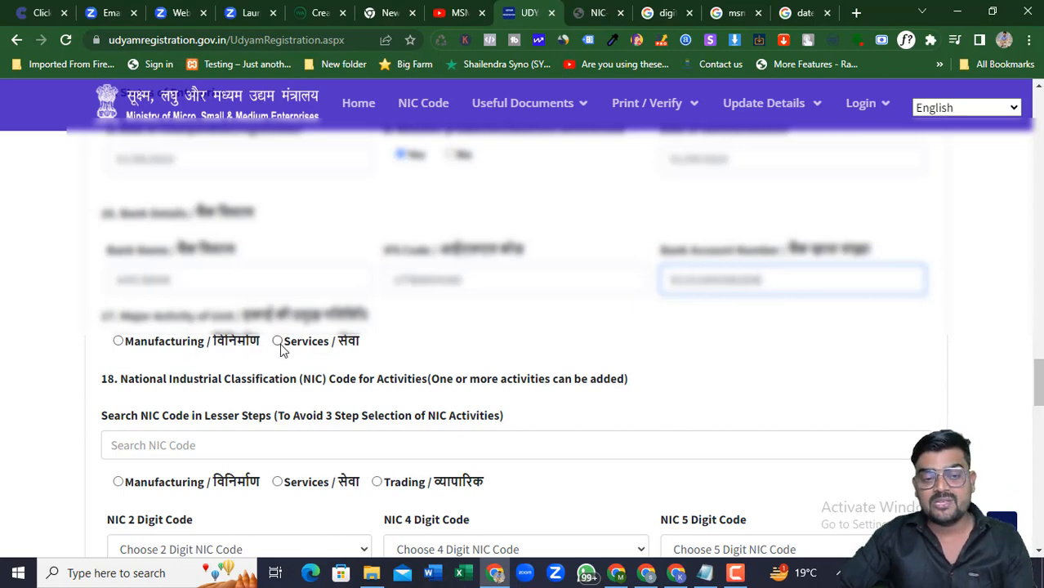
# Step: Choose Services as the major activity and Non-Trading under 17.1
pyautogui.click(278, 341)
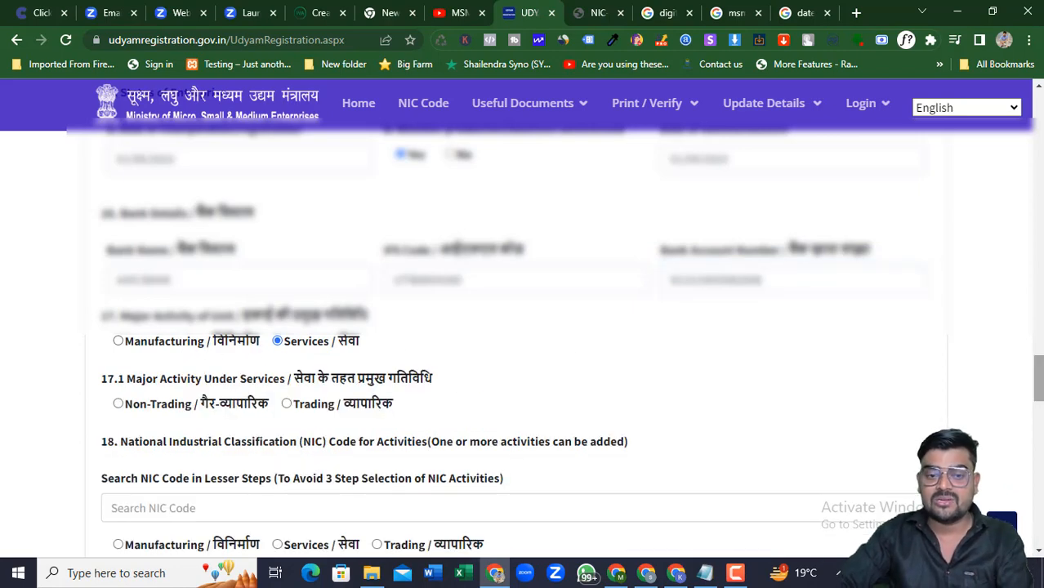
pyautogui.scroll(-2, 523, 343)
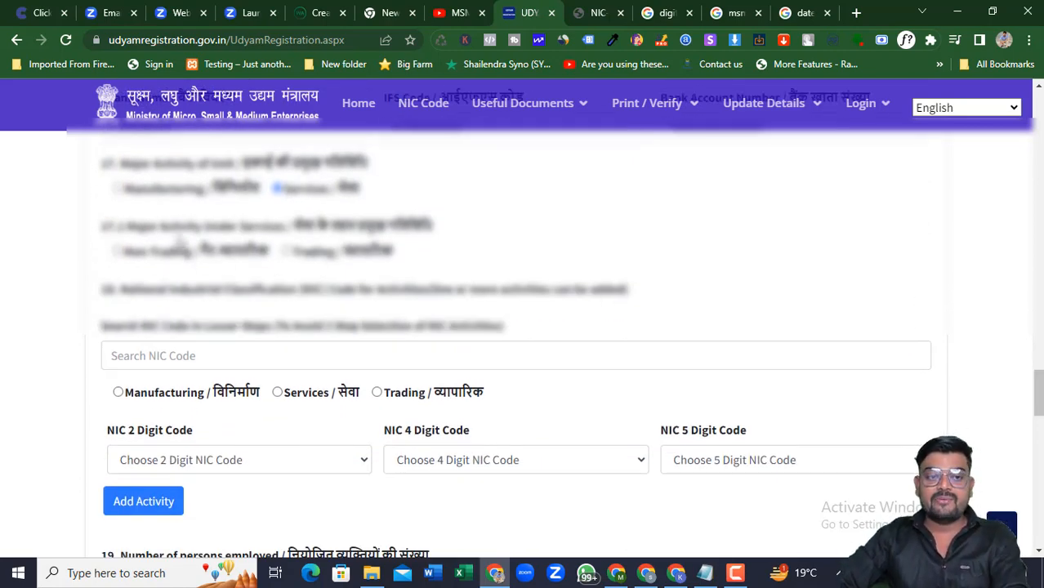
pyautogui.click(140, 257)
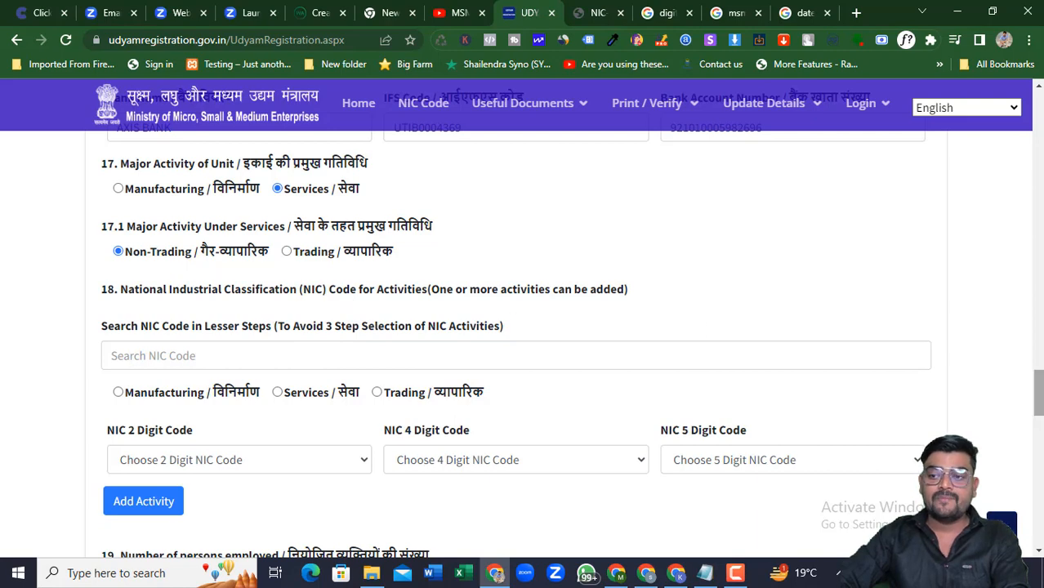
pyautogui.scroll(-1, 1038, 392)
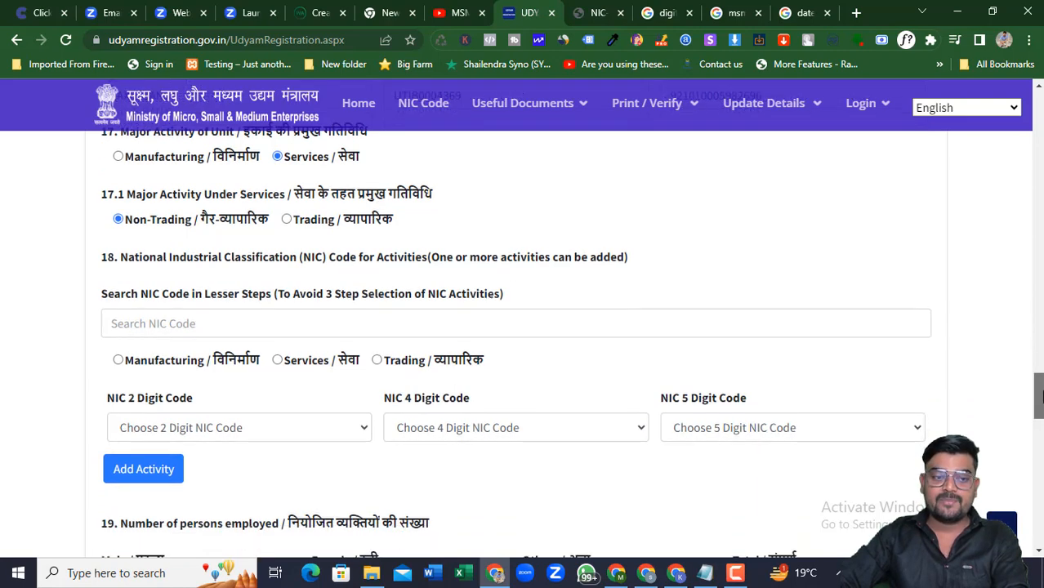
pyautogui.click(315, 324)
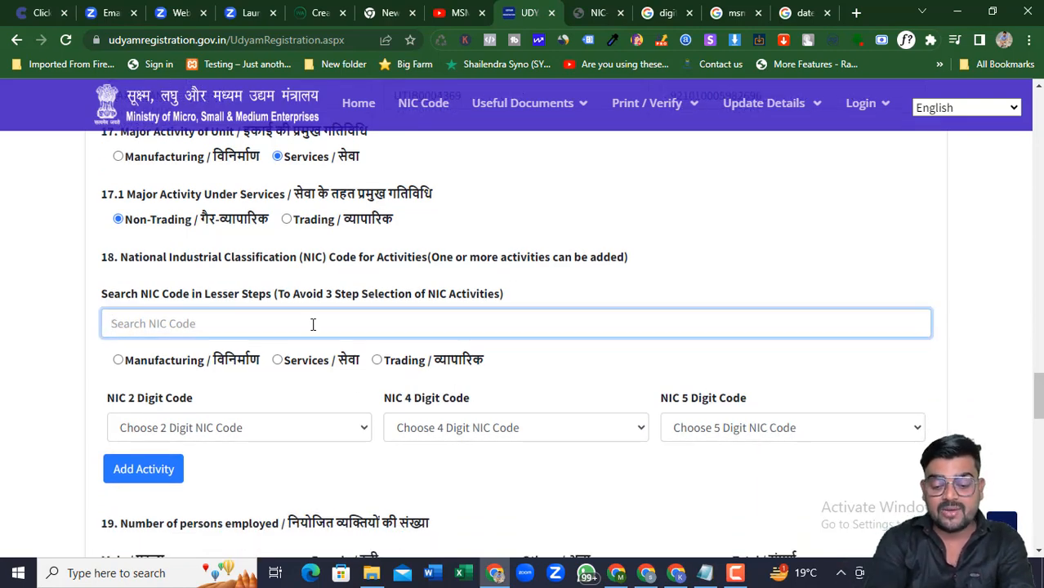
# Step: Search NIC codes for 'online', then 'digirtal', trimming the term down to 'di'
pyautogui.write('onlin')
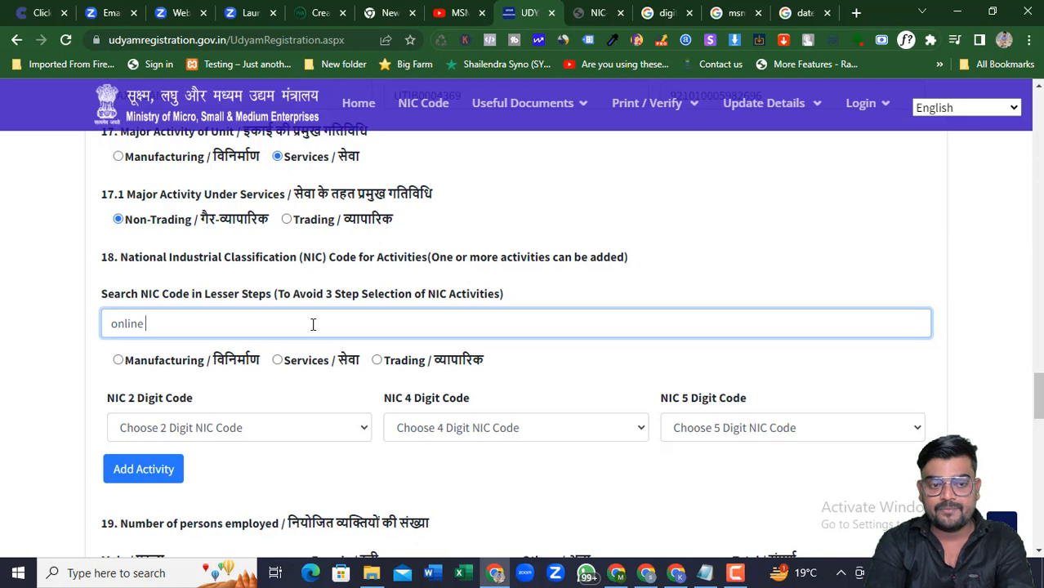
pyautogui.write('e')
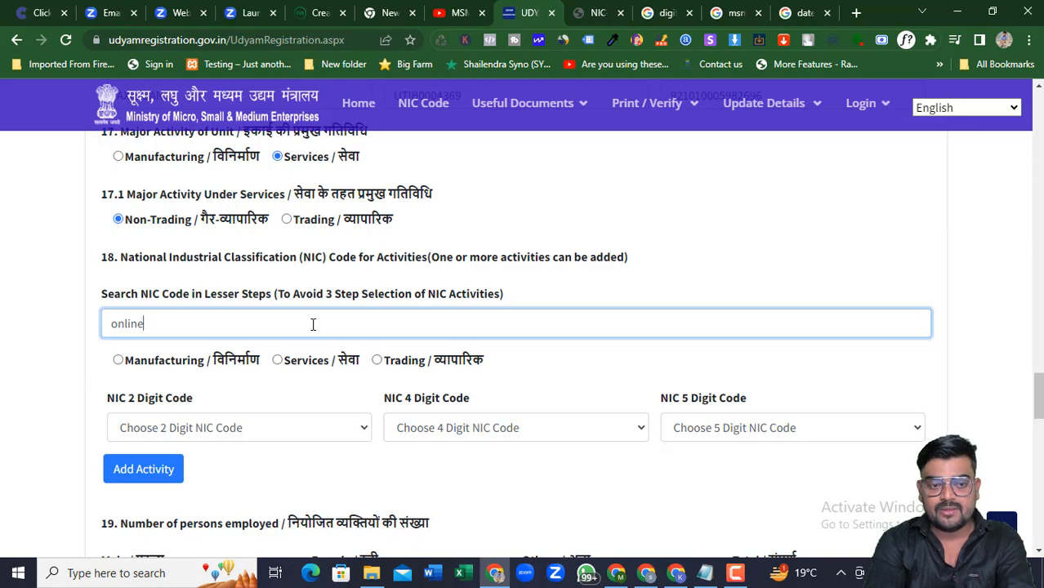
pyautogui.hotkey('ctrl', 'a')
pyautogui.press('BackSpace')
pyautogui.write('digirt')
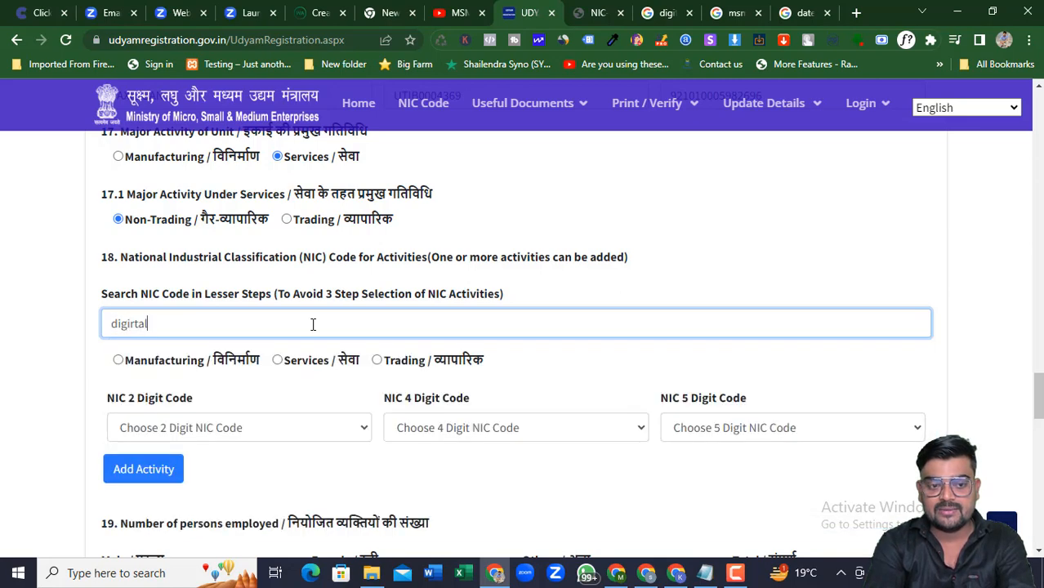
pyautogui.write('al')
pyautogui.press('BackSpace')
pyautogui.press('BackSpace')
pyautogui.press('BackSpace')
pyautogui.press('BackSpace')
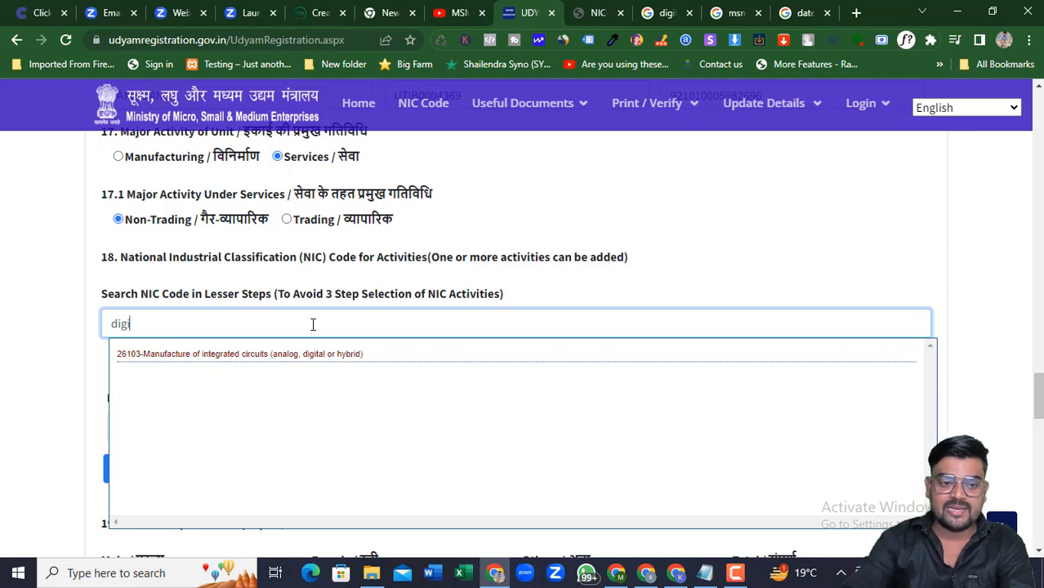
pyautogui.press('BackSpace')
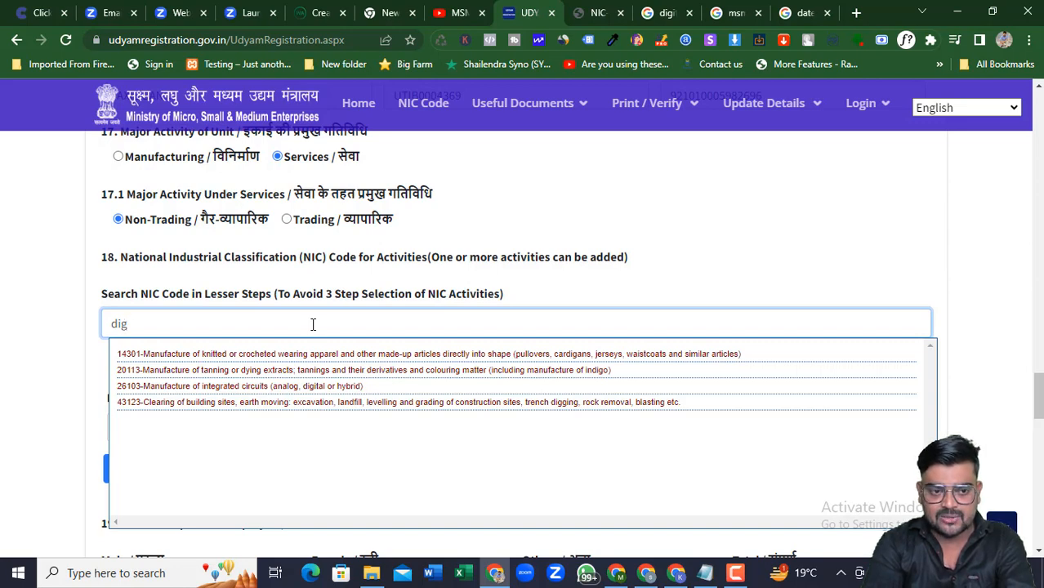
pyautogui.press('BackSpace')
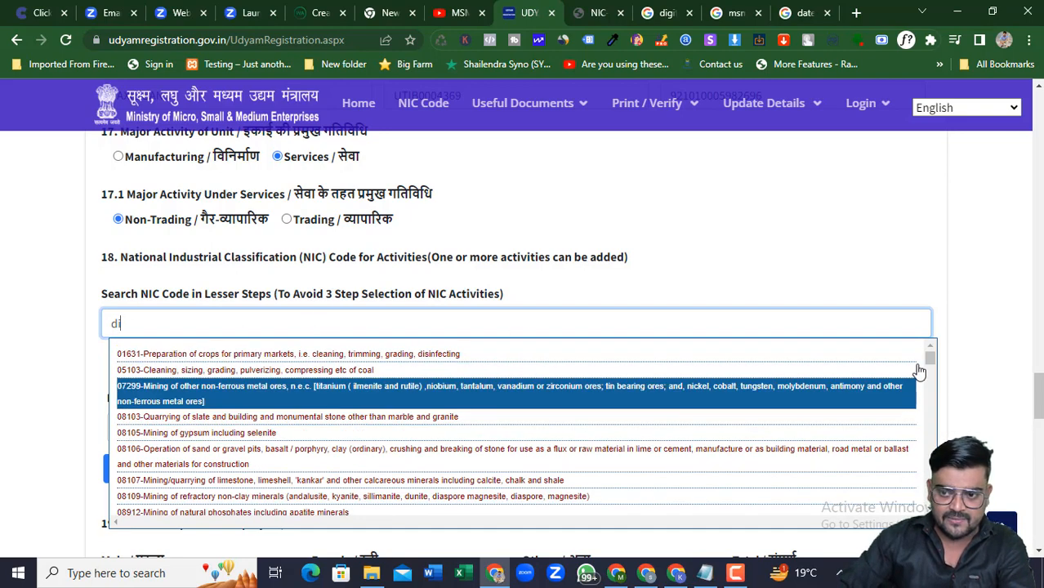
# Step: Scroll through the long list of NIC service codes matching 'di'
pyautogui.scroll(-2, 934, 372)
pyautogui.moveTo(934, 372); pyautogui.dragTo(936, 483)
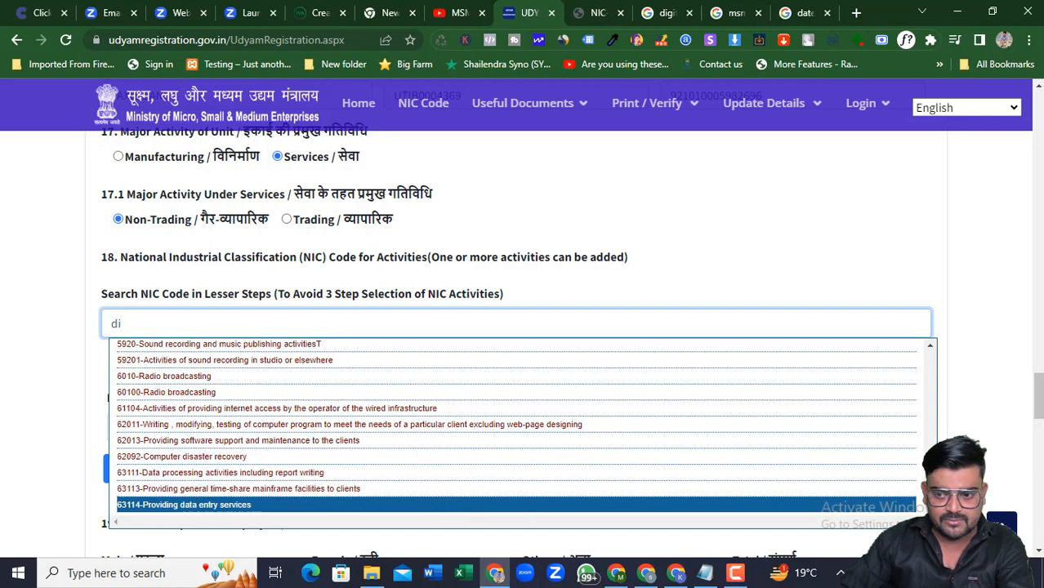
pyautogui.scroll(-2, 516, 425)
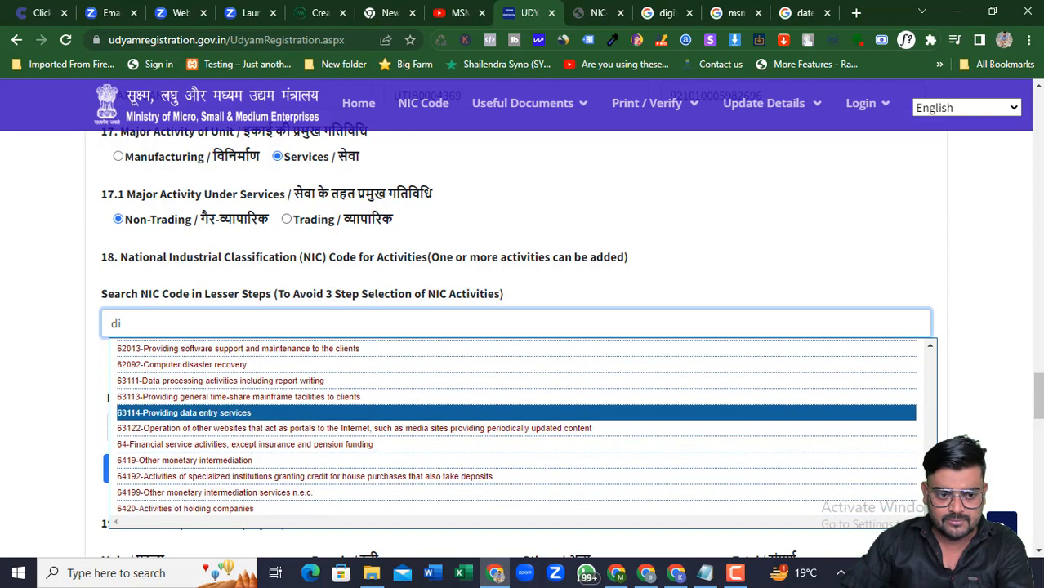
pyautogui.scroll(-2, 515, 425)
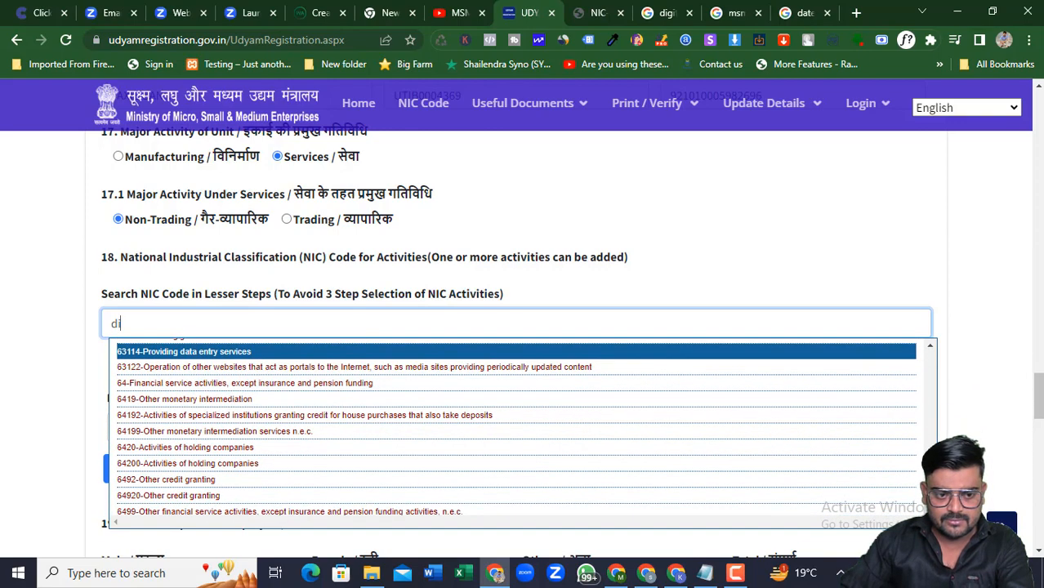
pyautogui.scroll(-3, 516, 433)
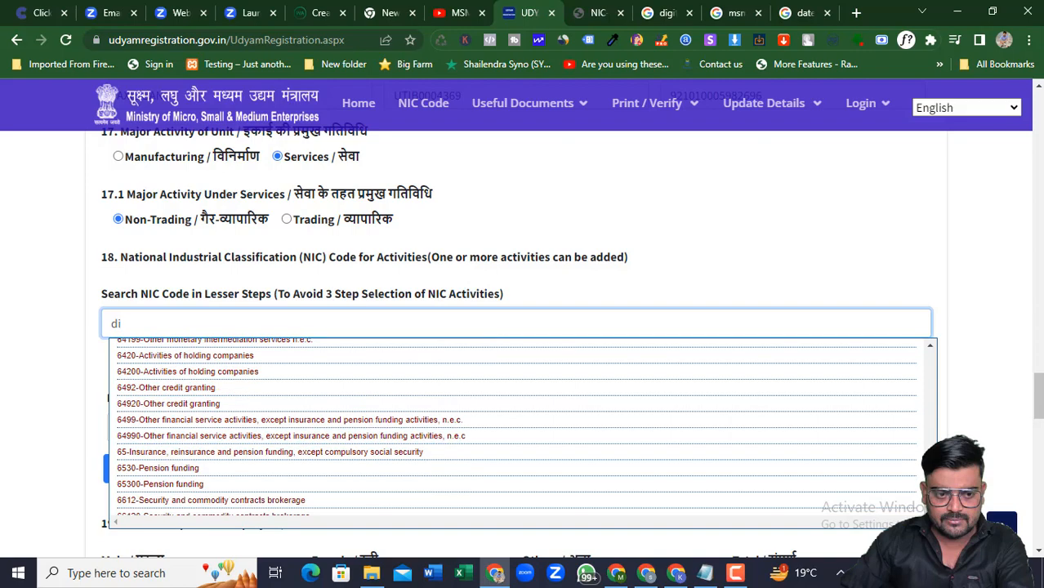
pyautogui.scroll(-3, 515, 434)
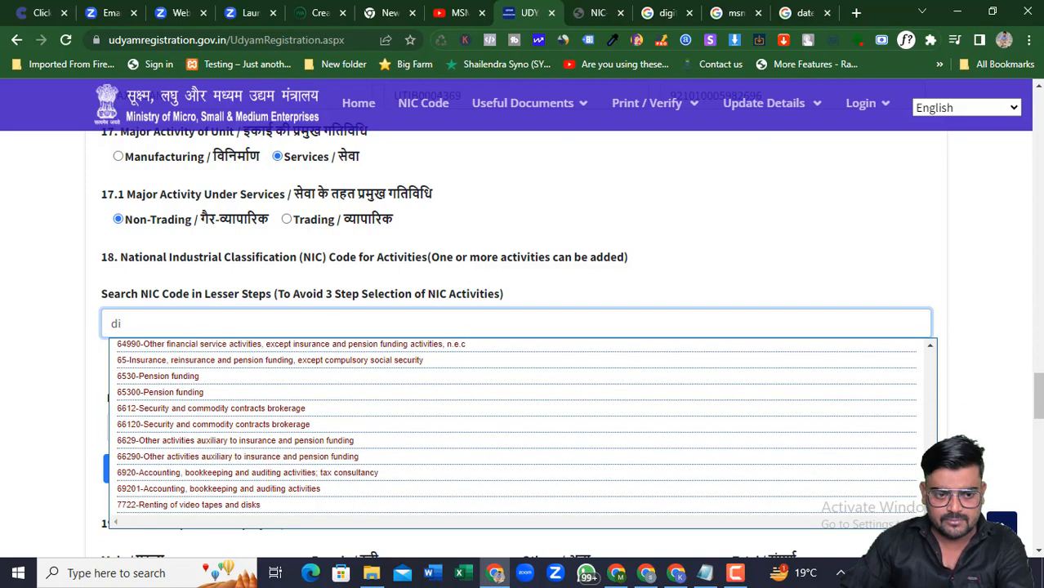
pyautogui.scroll(-2, 516, 433)
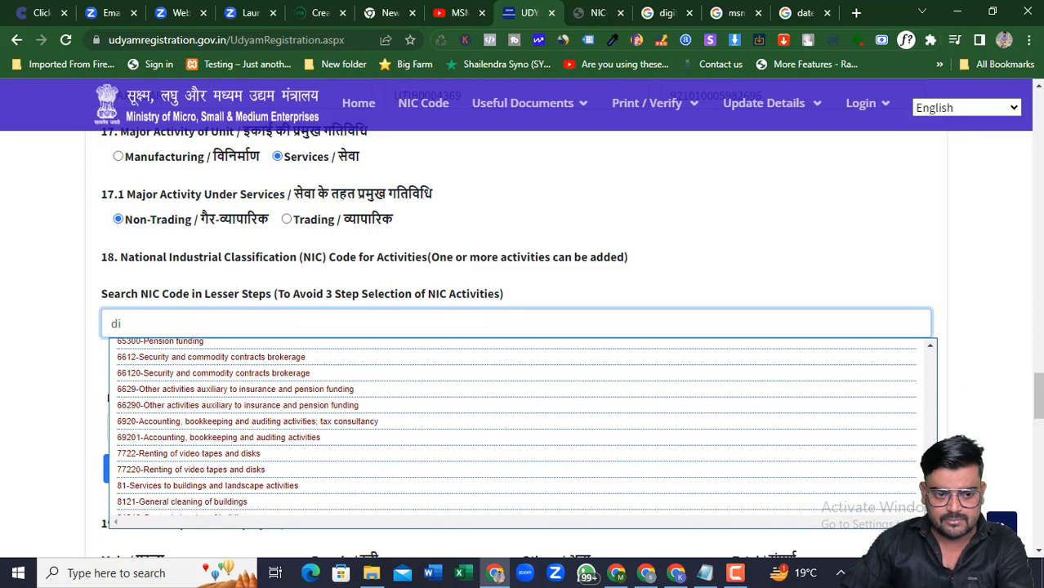
pyautogui.scroll(-4, 516, 433)
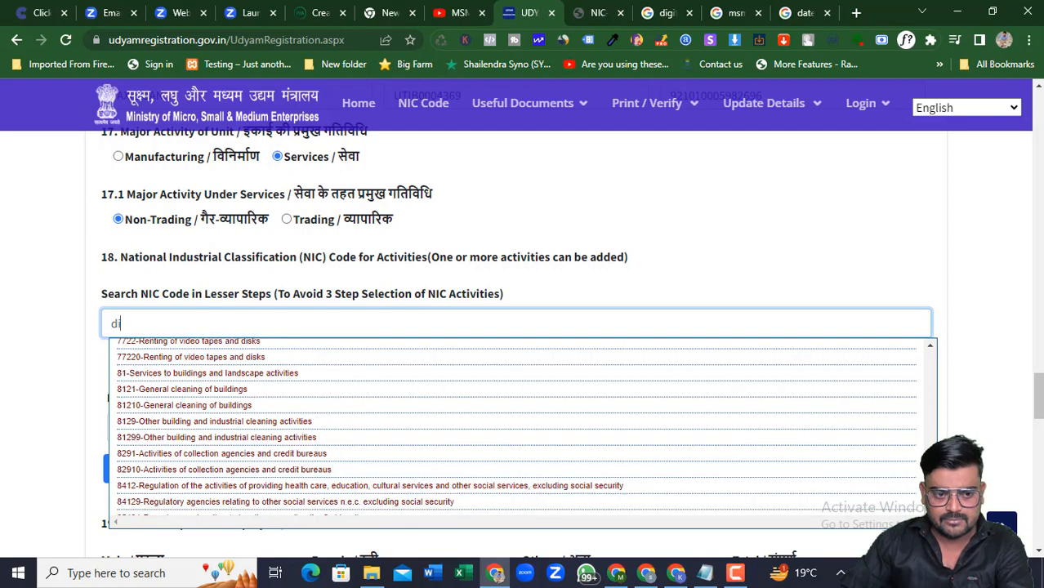
pyautogui.scroll(-3, 443, 372)
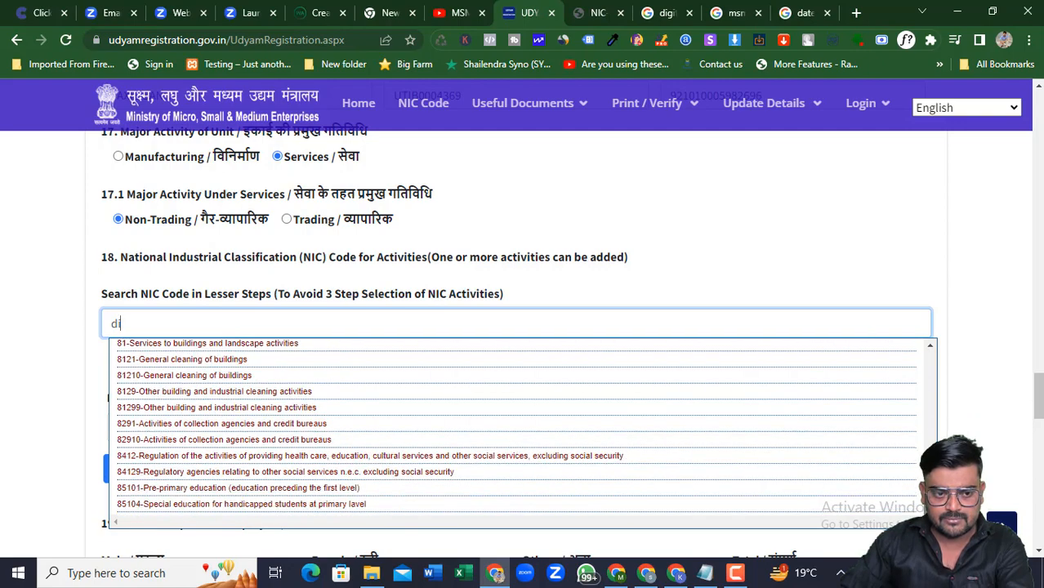
# Step: Search 'adver' and add 73 / 7310 / 73100-Advertising as an activity
pyautogui.moveTo(151, 326); pyautogui.dragTo(106, 337)
pyautogui.write('a')
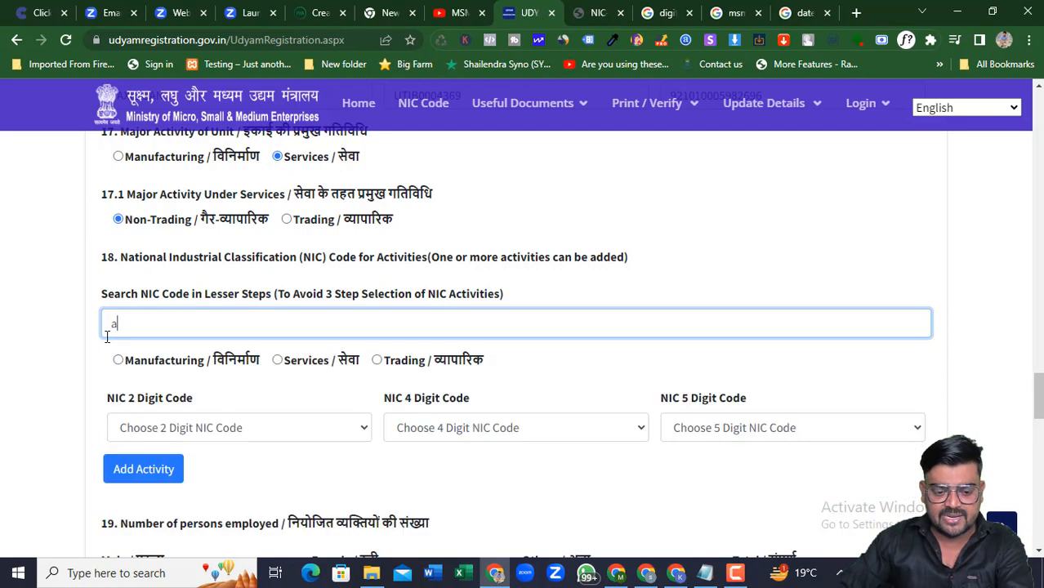
pyautogui.write('dver')
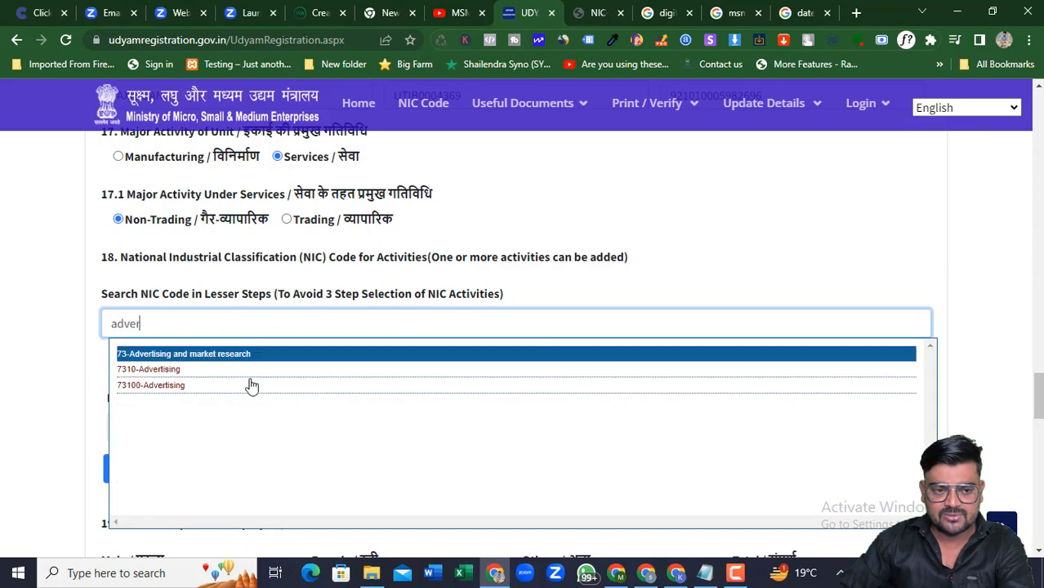
pyautogui.click(217, 357)
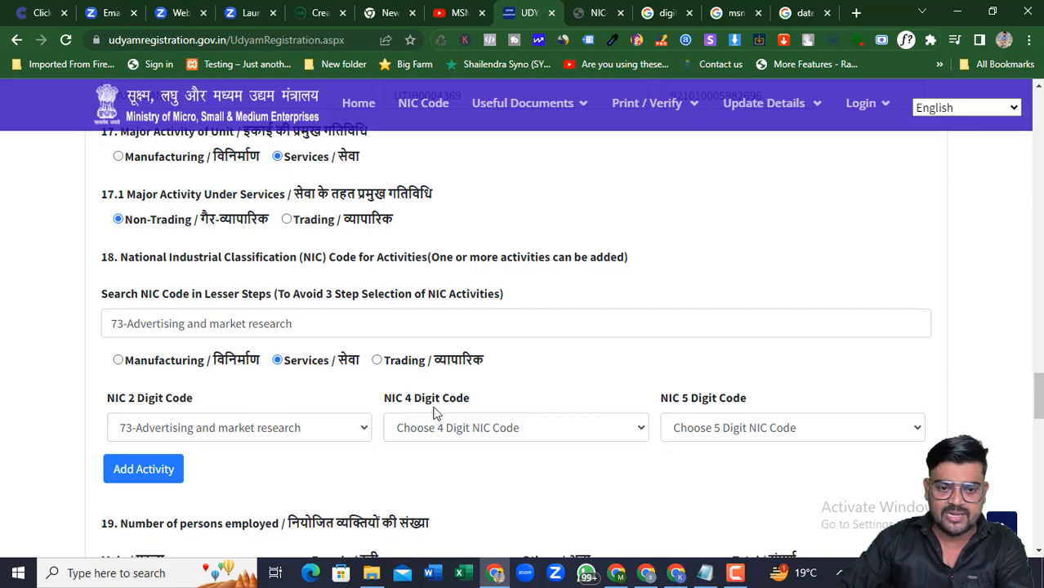
pyautogui.click(459, 431)
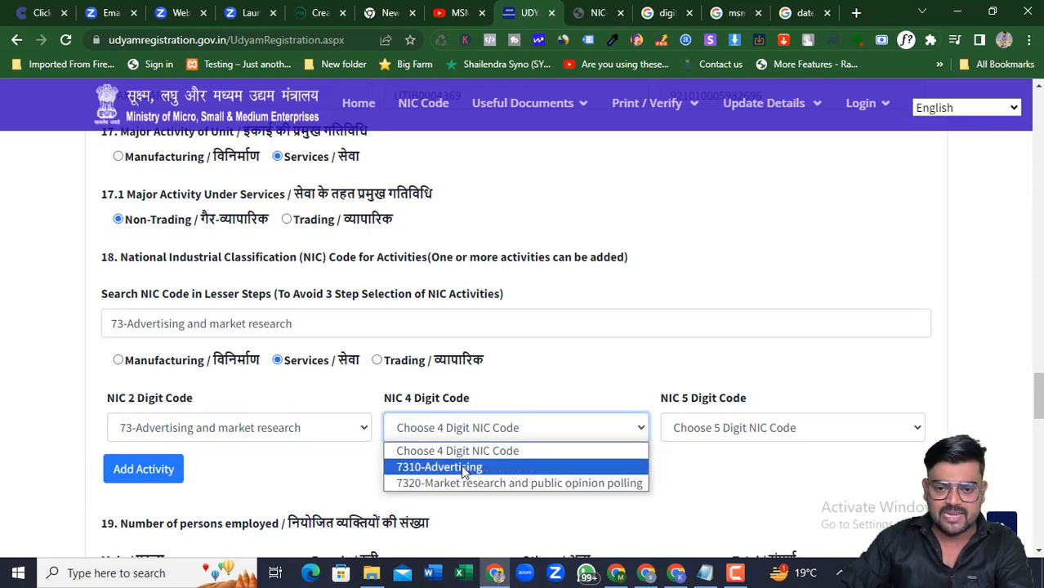
pyautogui.click(462, 467)
pyautogui.click(727, 423)
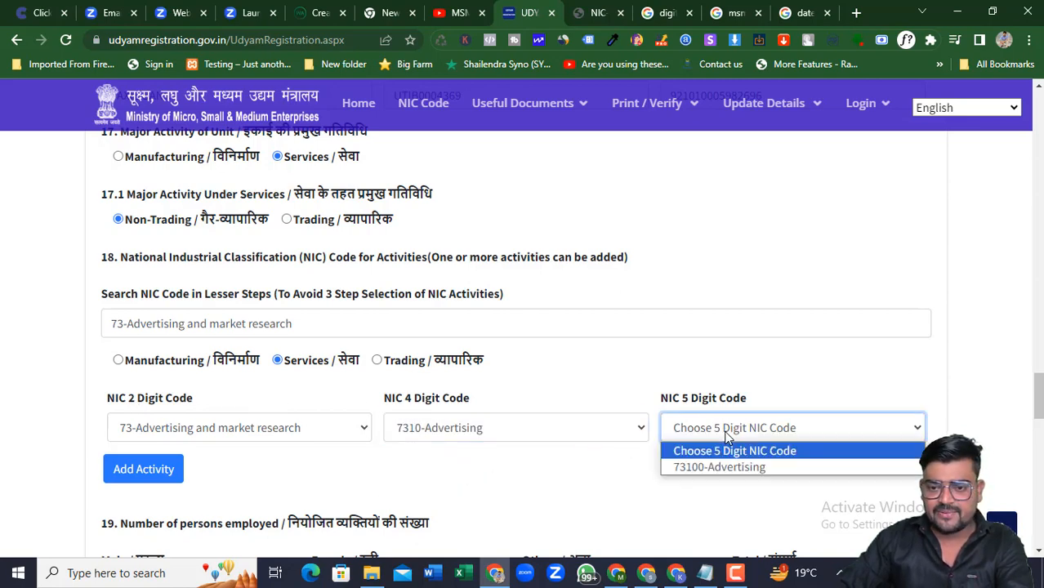
pyautogui.click(727, 464)
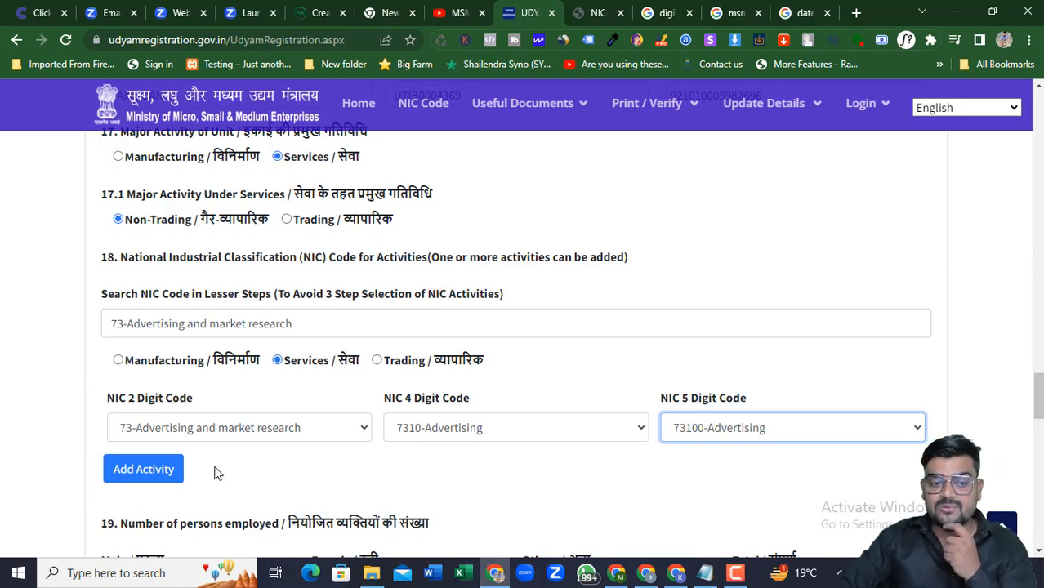
pyautogui.click(151, 472)
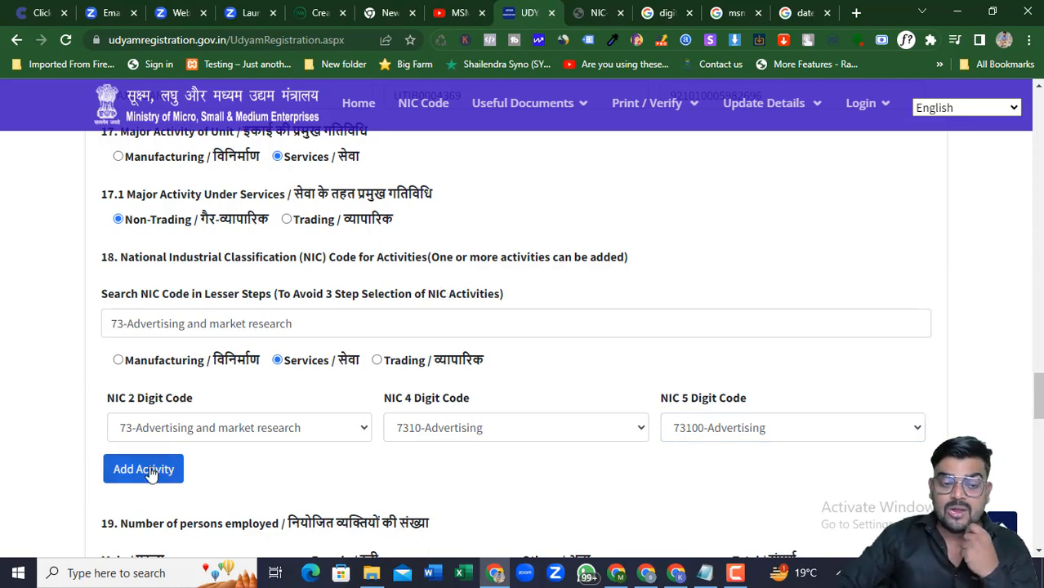
# Step: Search NIC codes for 'computer' and pick the 6209 IT services code
pyautogui.scroll(-2, 695, 434)
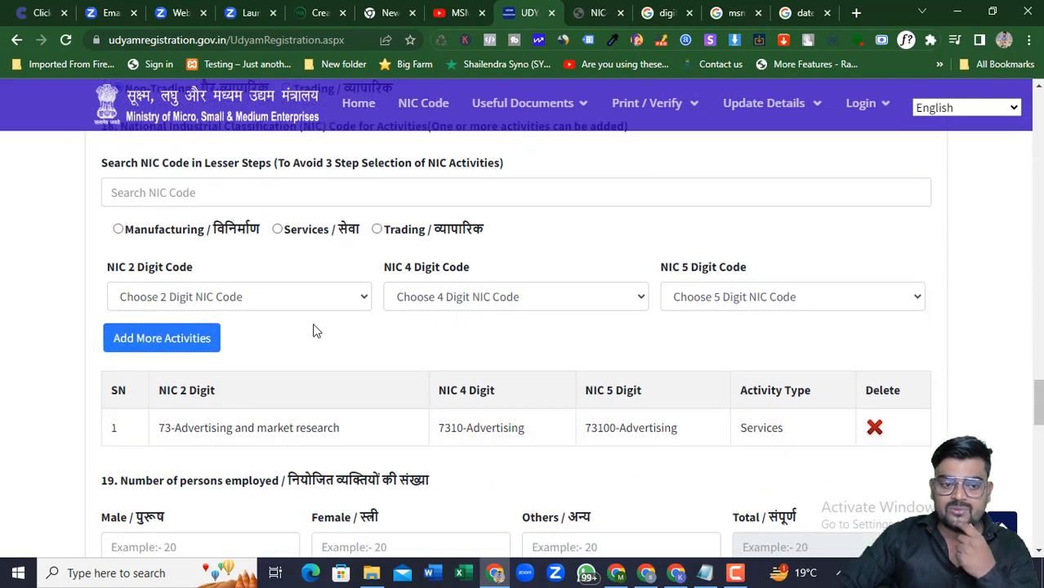
pyautogui.scroll(1, 523, 449)
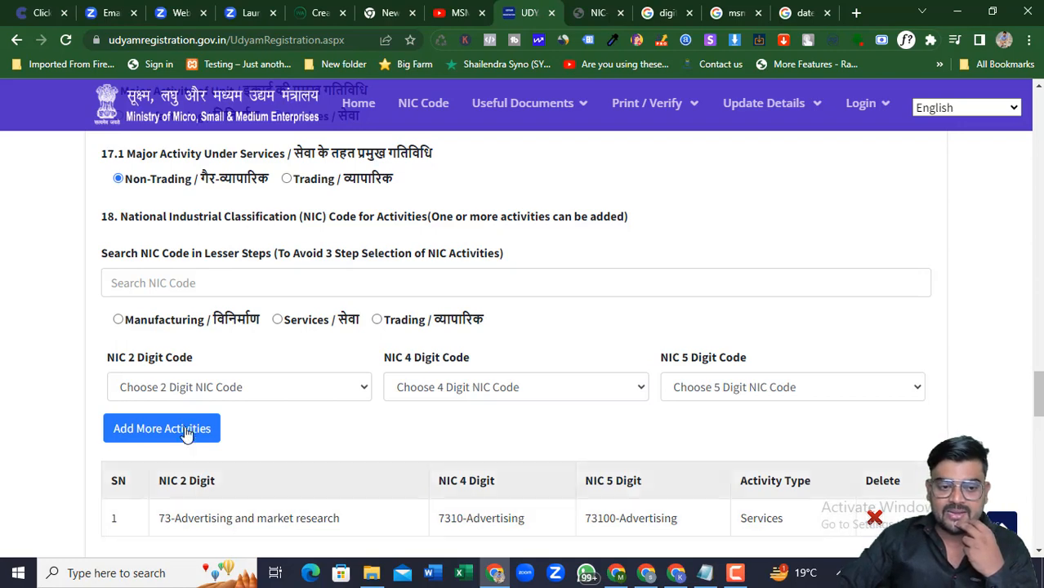
pyautogui.click(152, 281)
pyautogui.write('c')
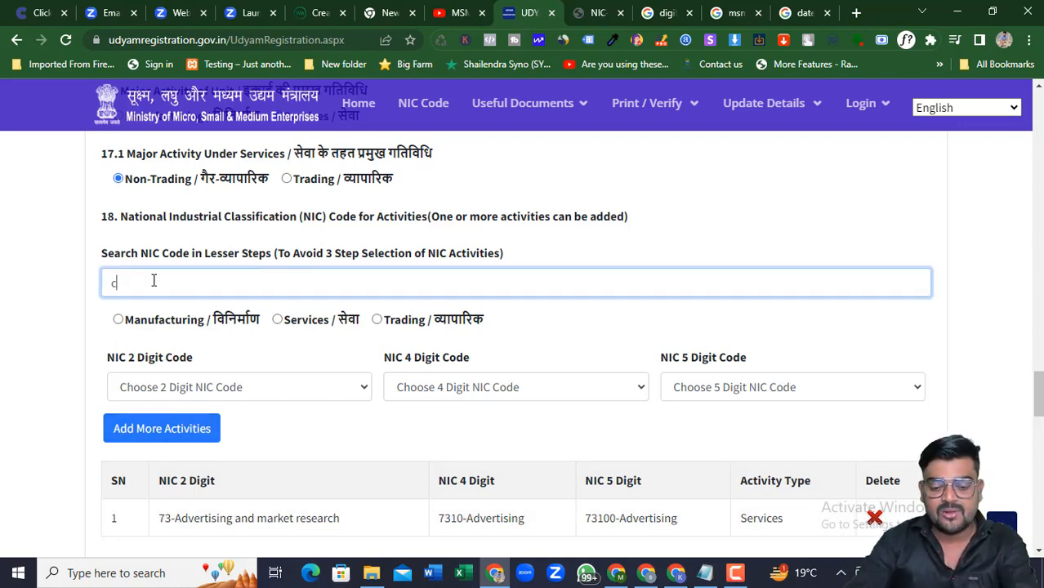
pyautogui.write('omp')
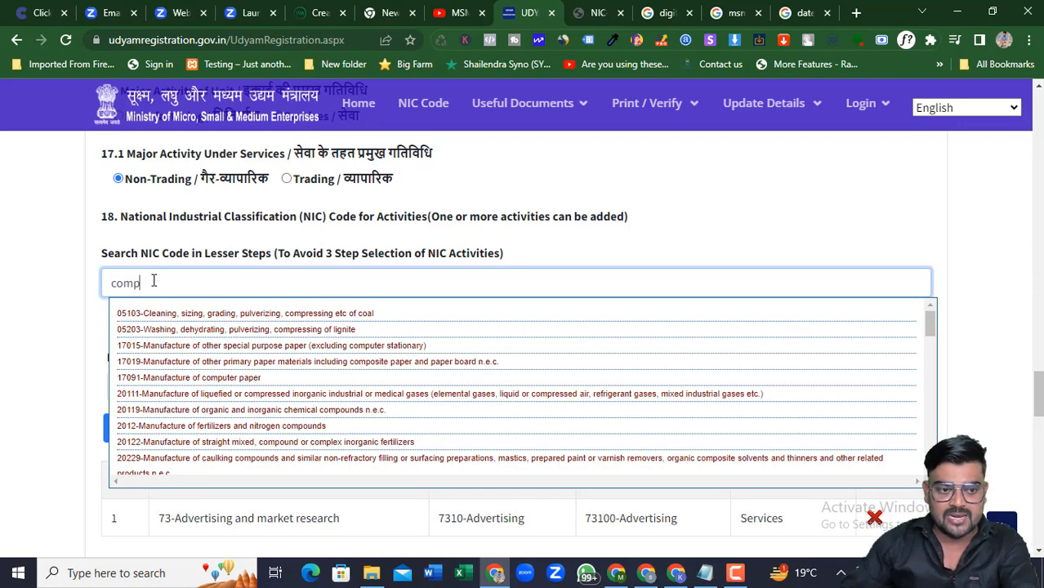
pyautogui.write('uter')
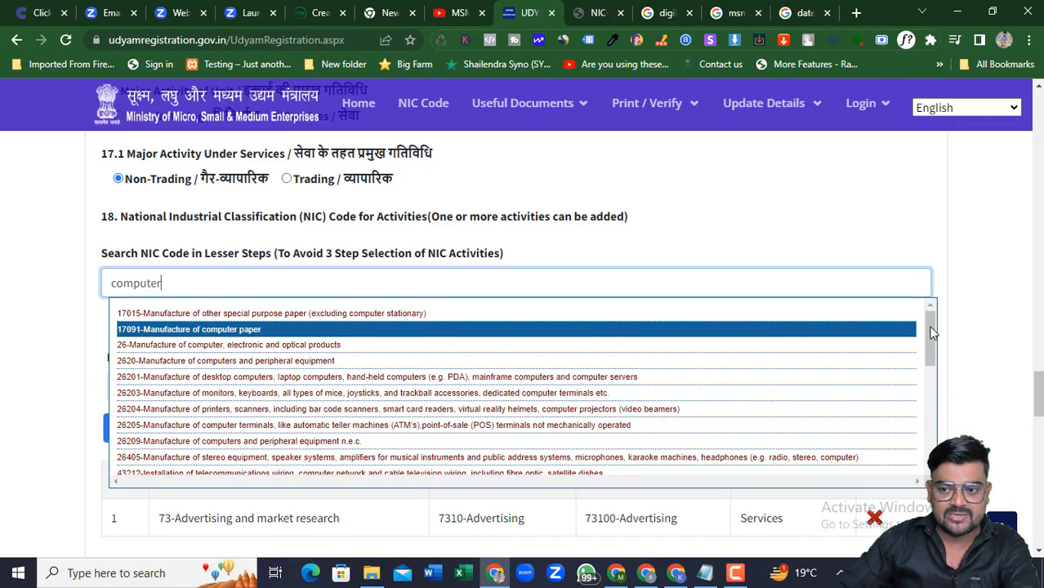
pyautogui.moveTo(930, 347); pyautogui.dragTo(933, 403)
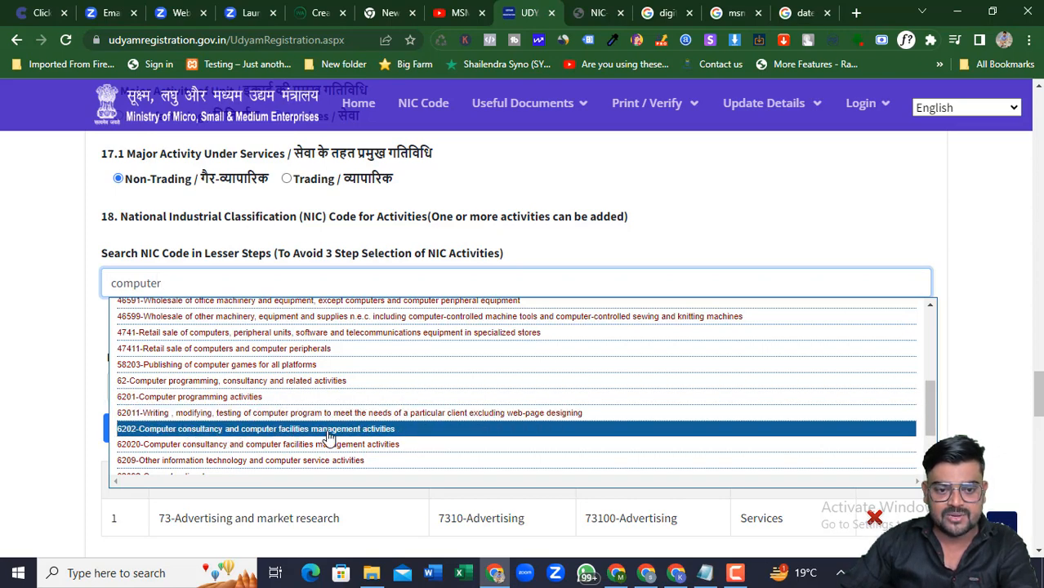
pyautogui.click(392, 460)
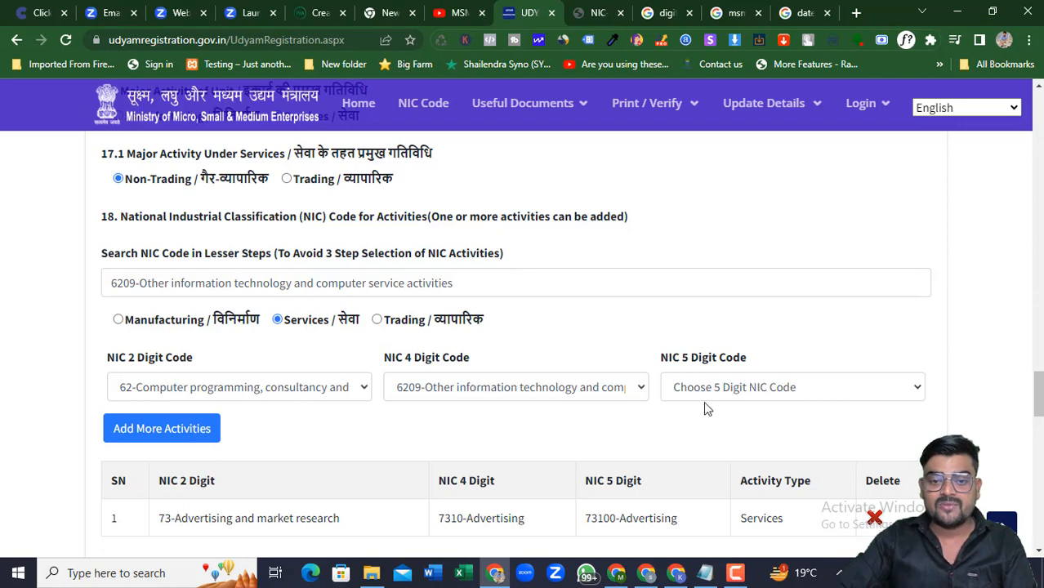
# Step: Keep 6209, choose 62099 as the 5-digit code, and add it as a second activity
pyautogui.click(785, 393)
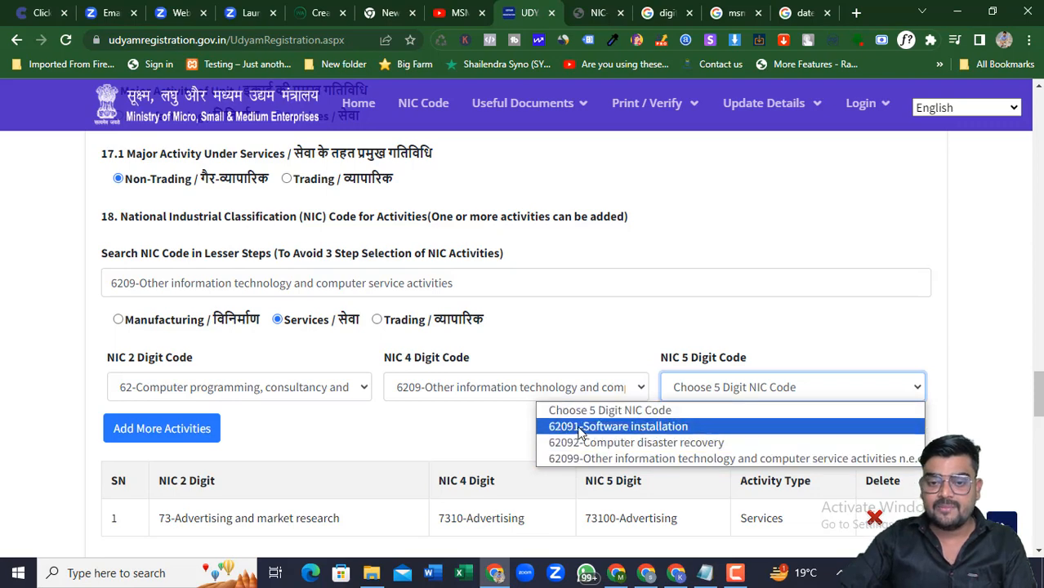
pyautogui.click(568, 389)
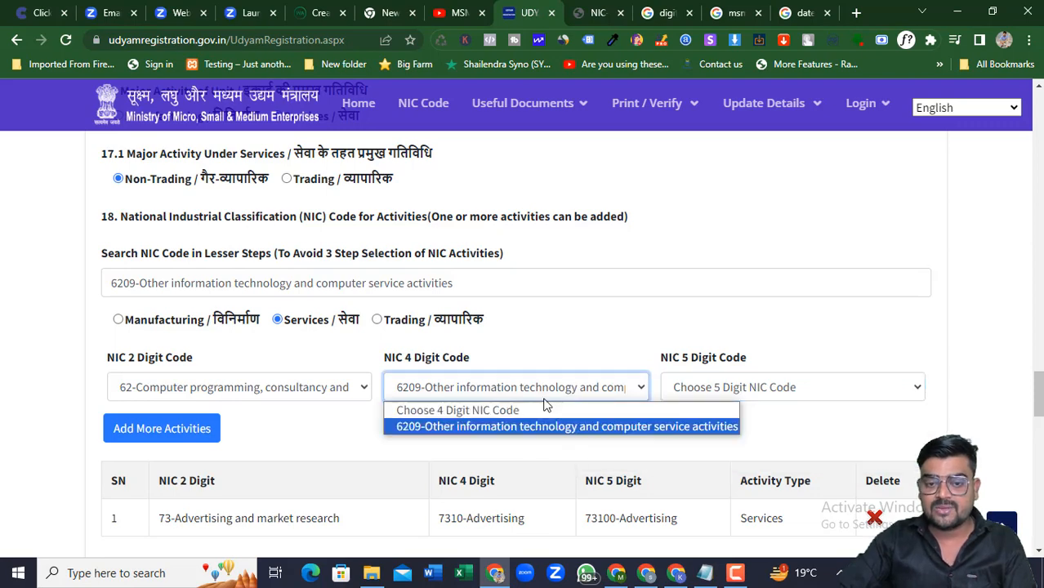
pyautogui.click(589, 428)
pyautogui.click(724, 389)
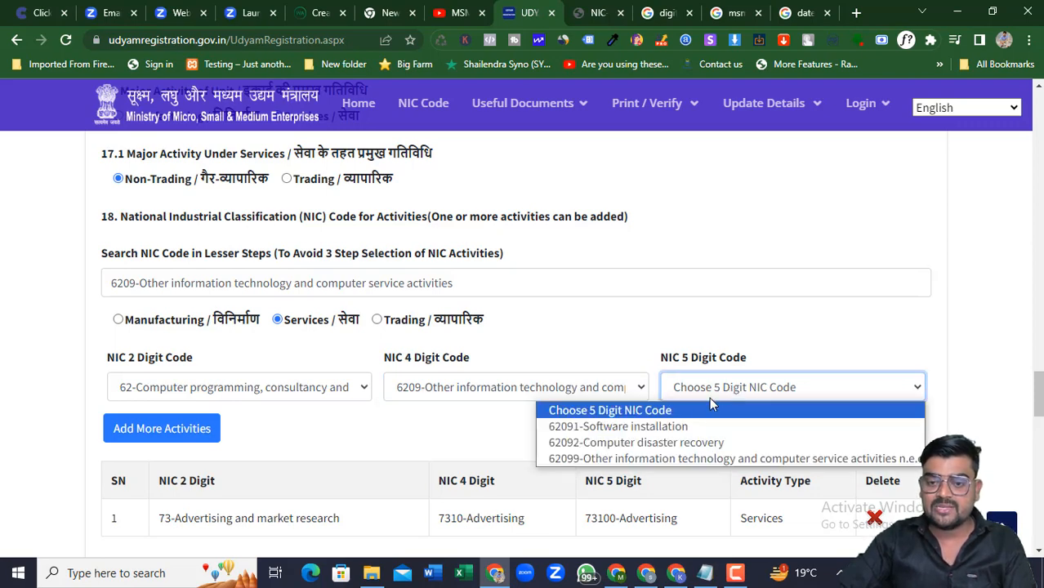
pyautogui.click(710, 463)
pyautogui.click(143, 428)
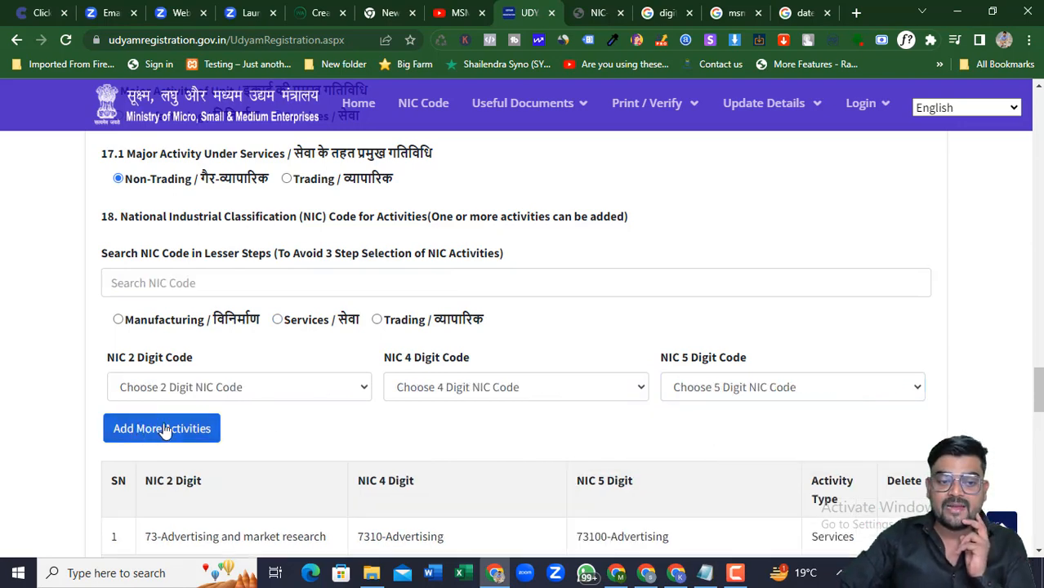
pyautogui.scroll(-3, 997, 407)
pyautogui.scroll(1, 699, 407)
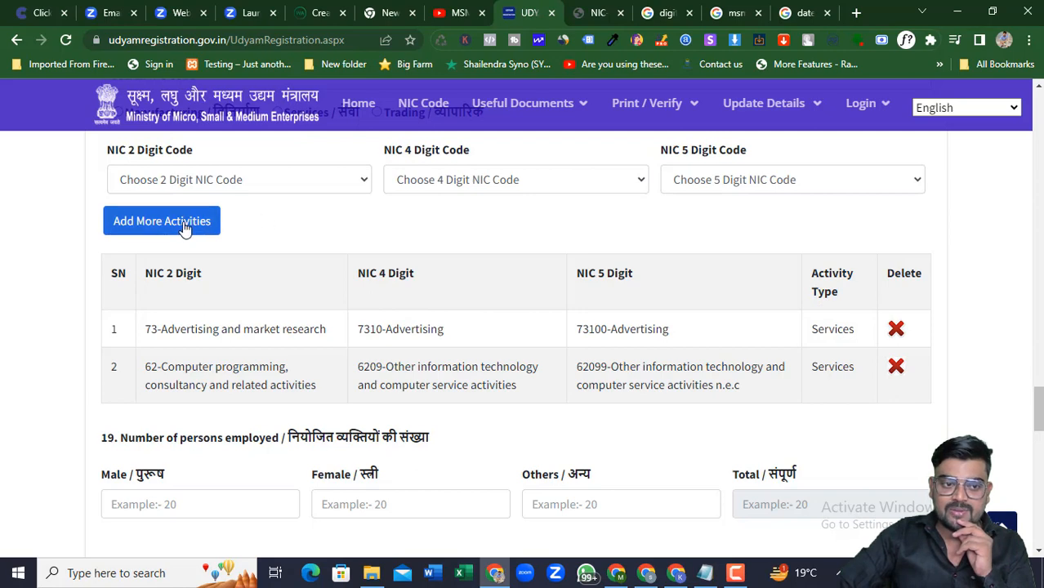
pyautogui.scroll(3, 356, 424)
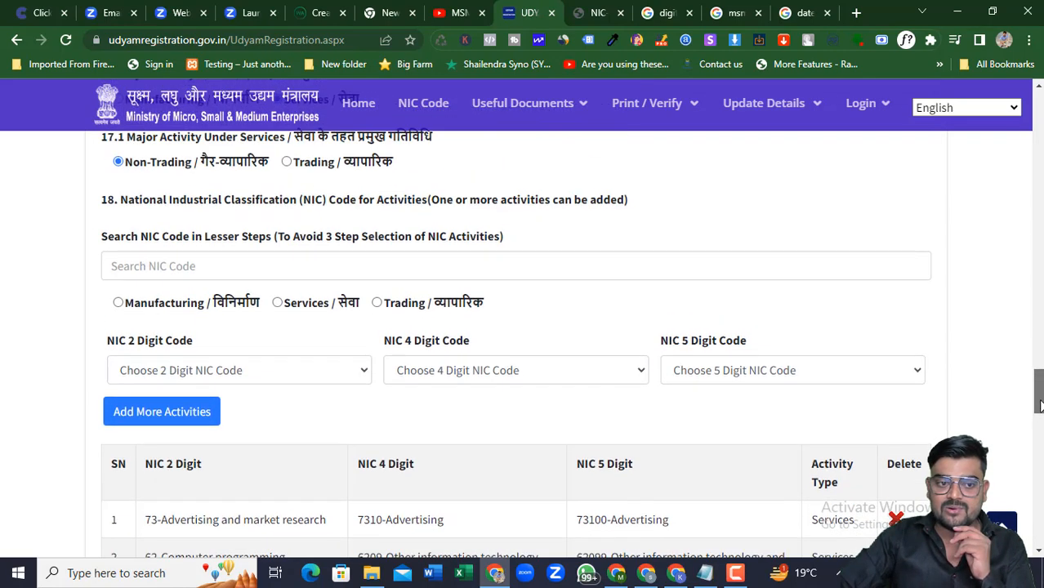
pyautogui.click(190, 263)
pyautogui.write('e')
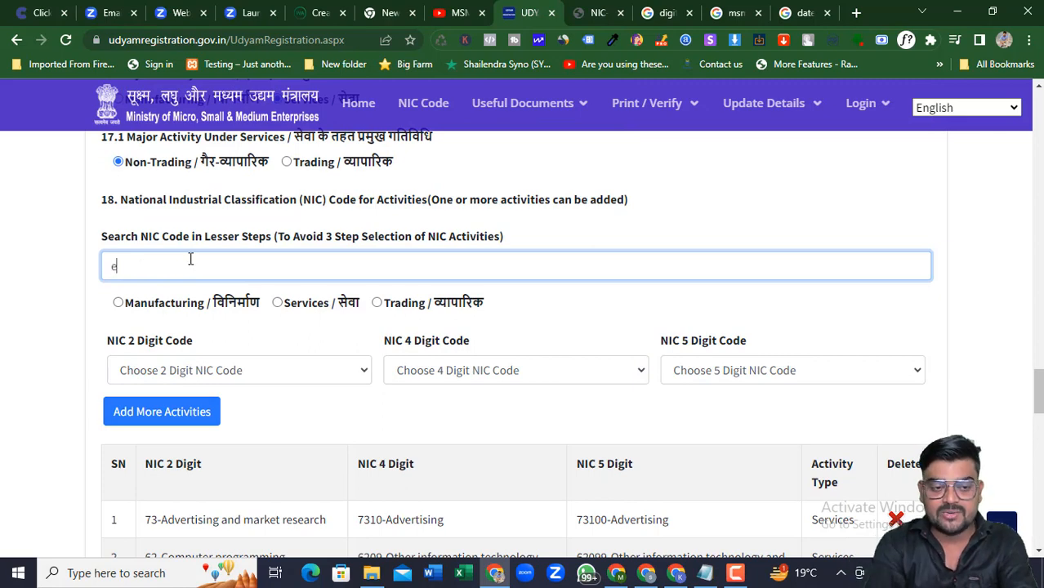
pyautogui.write('com')
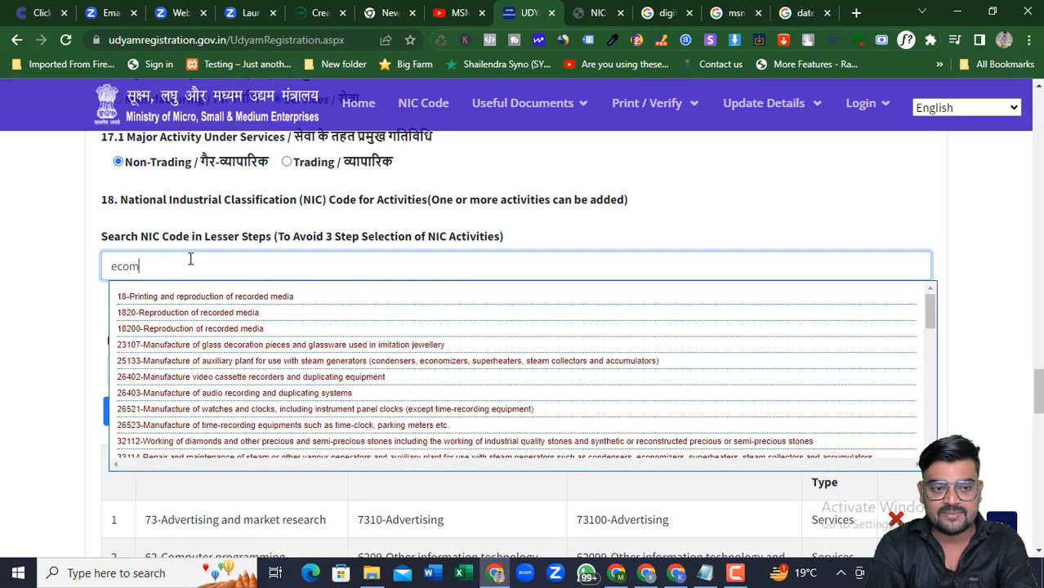
pyautogui.write('m')
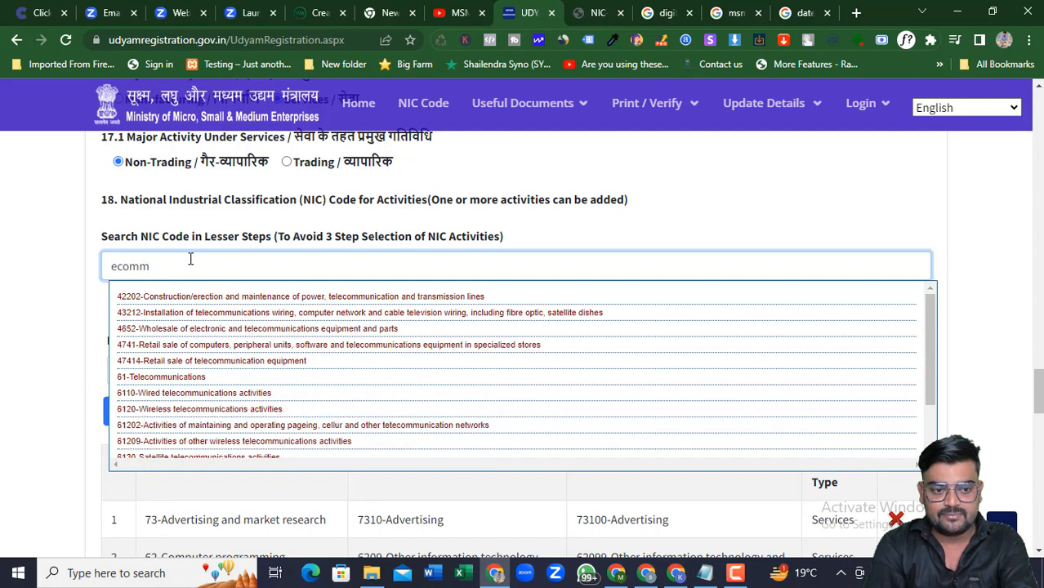
pyautogui.write('er')
pyautogui.press('BackSpace')
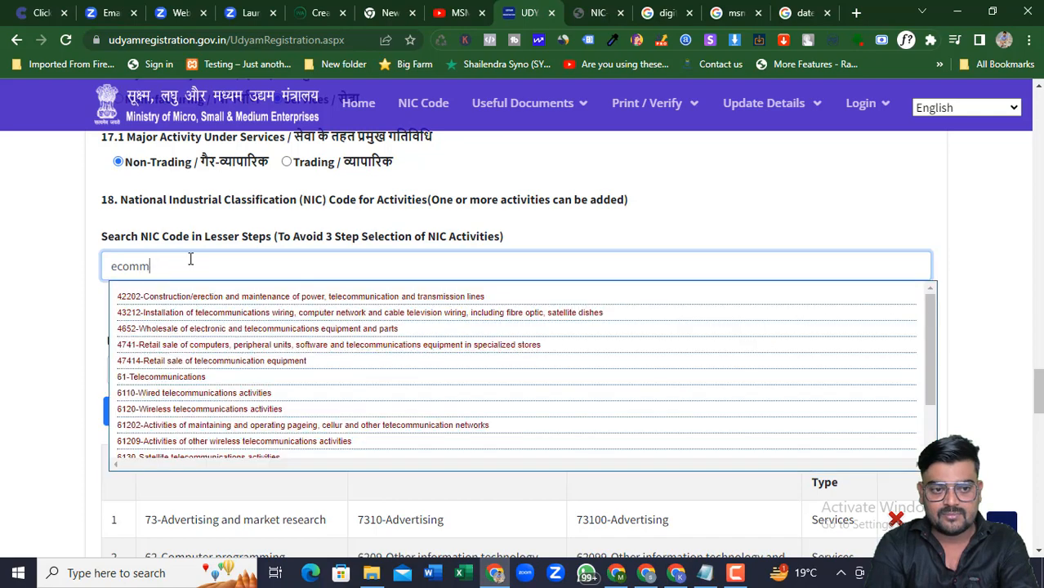
pyautogui.press('Down')
pyautogui.press('Down')
pyautogui.press('Down')
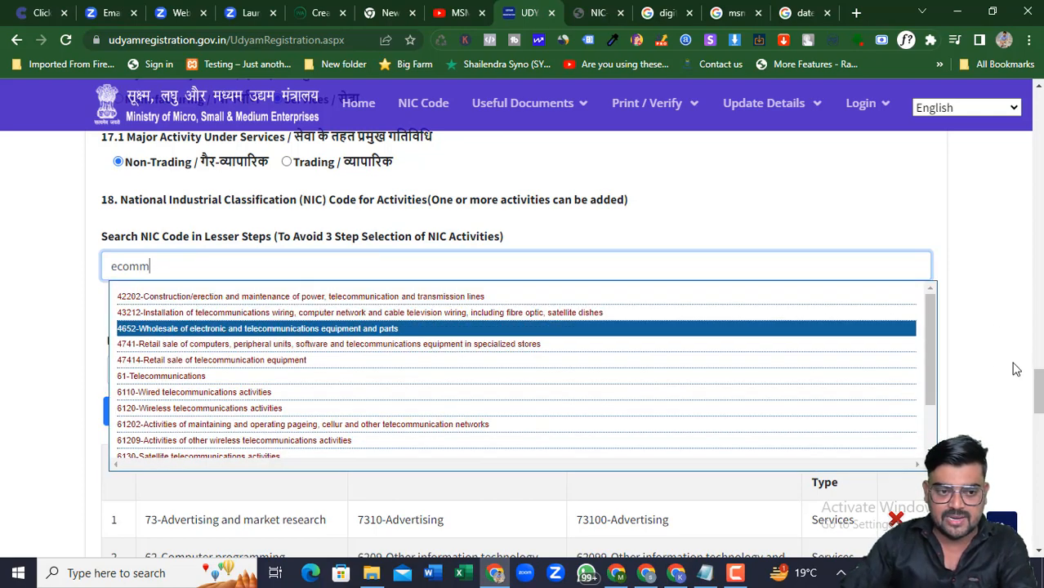
pyautogui.moveTo(931, 353); pyautogui.dragTo(932, 403)
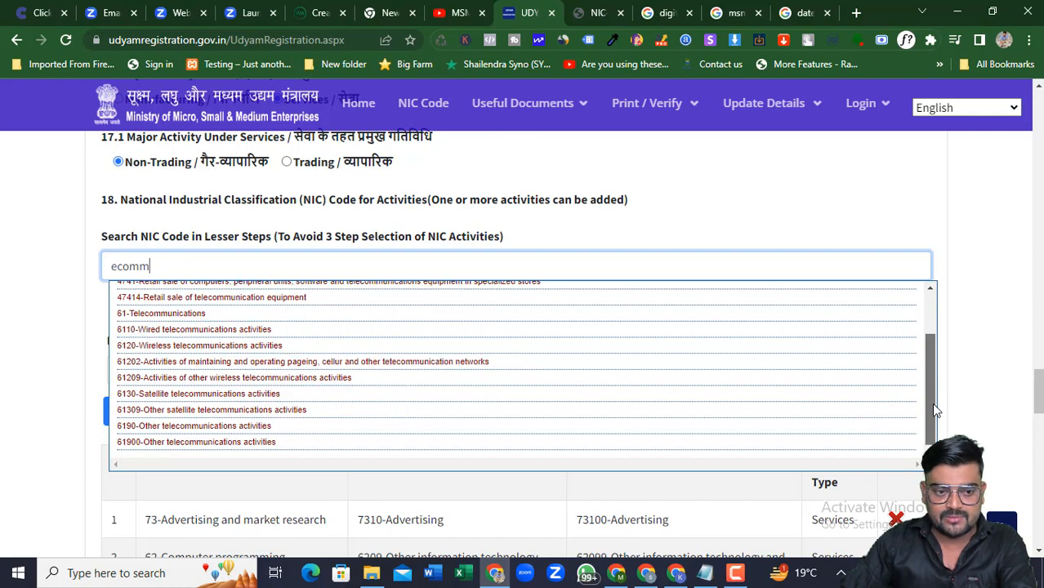
pyautogui.moveTo(932, 399); pyautogui.dragTo(925, 364)
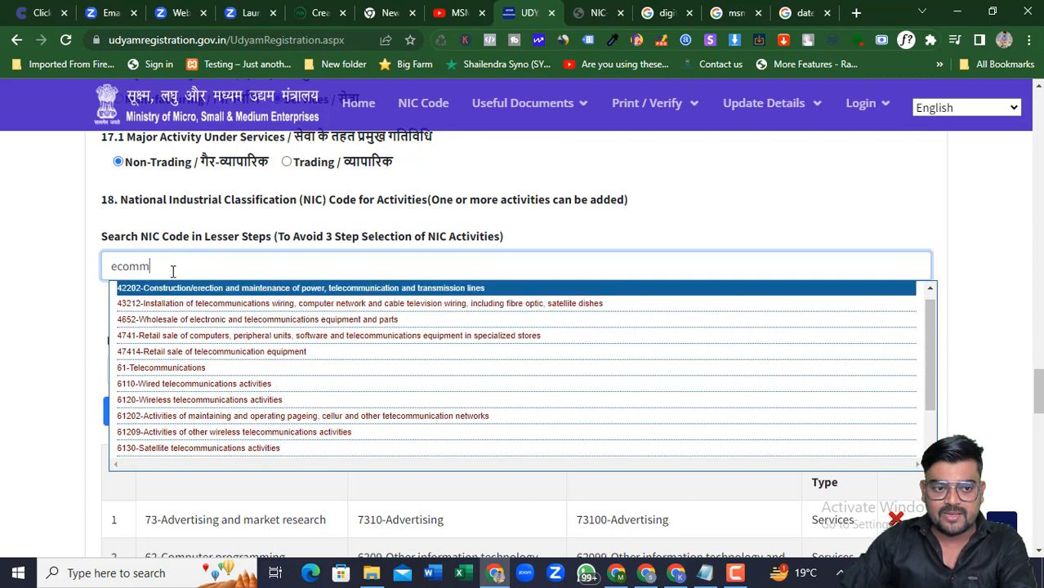
pyautogui.moveTo(172, 269); pyautogui.dragTo(69, 281)
pyautogui.write('on')
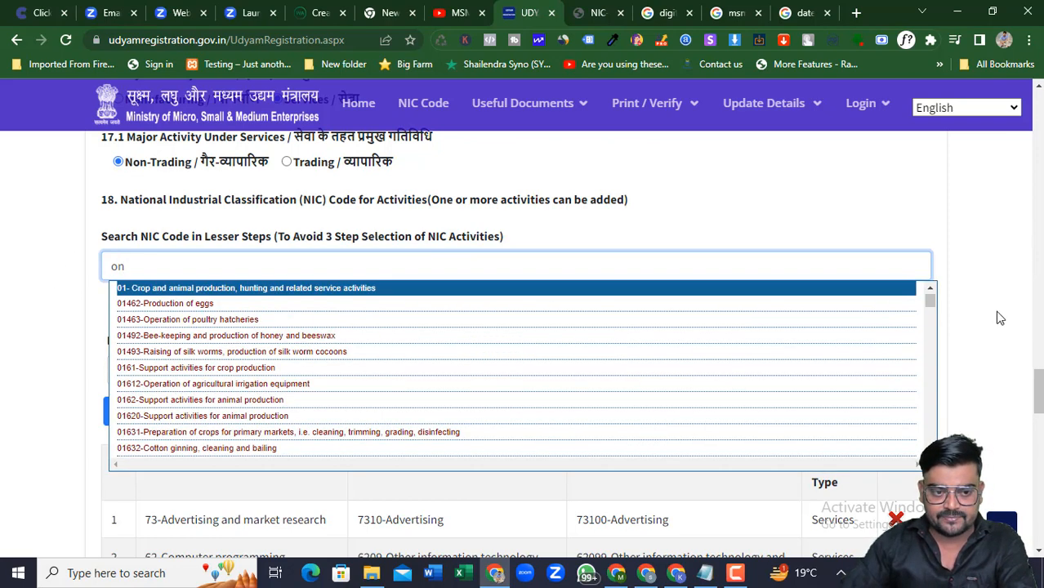
pyautogui.moveTo(932, 304); pyautogui.dragTo(937, 386)
pyautogui.moveTo(183, 268); pyautogui.dragTo(60, 282)
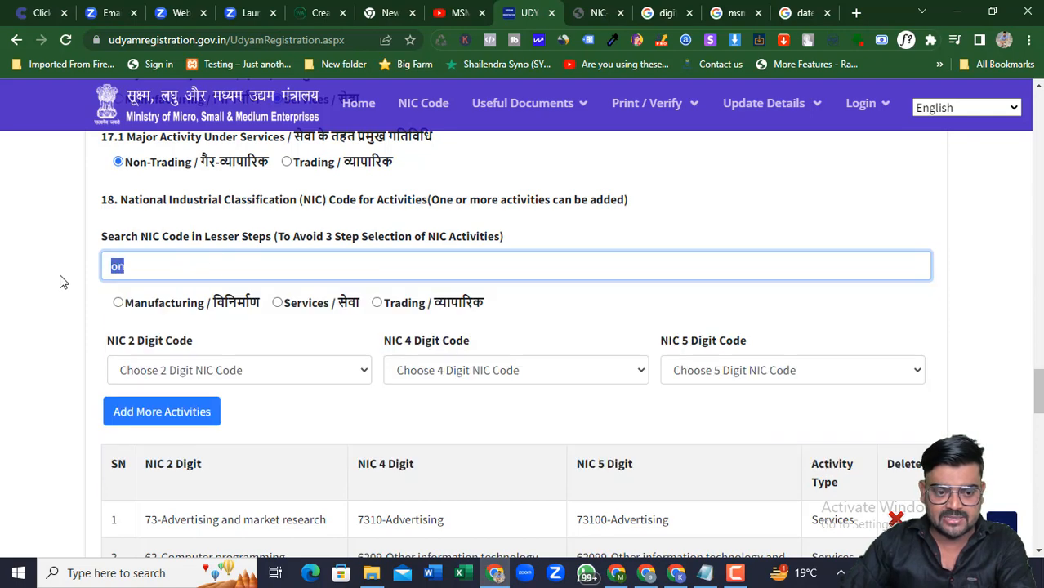
pyautogui.write('digirtal')
pyautogui.press('BackSpace')
pyautogui.press('BackSpace')
pyautogui.press('BackSpace')
pyautogui.press('BackSpace')
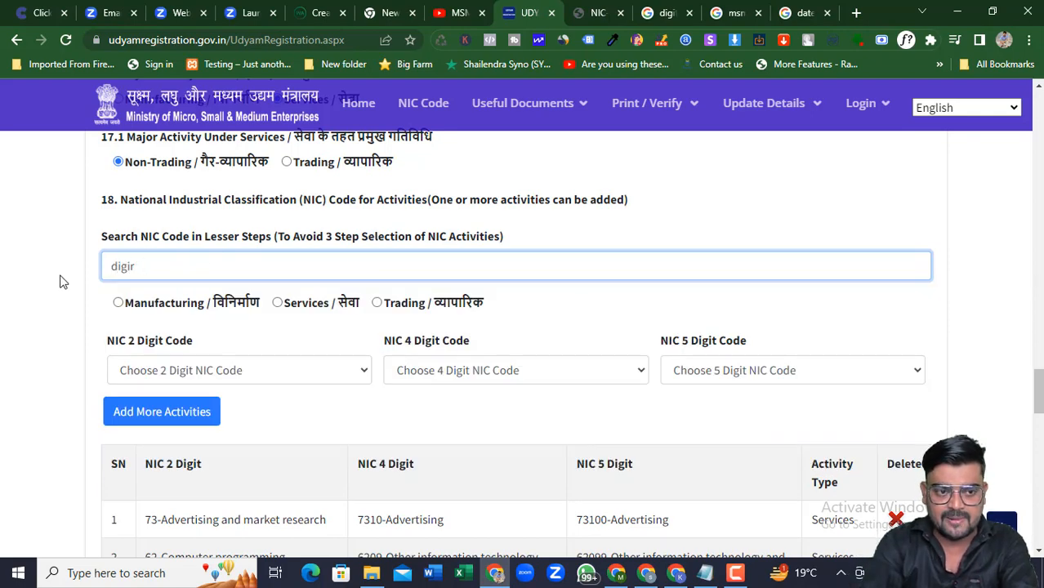
pyautogui.write('tal')
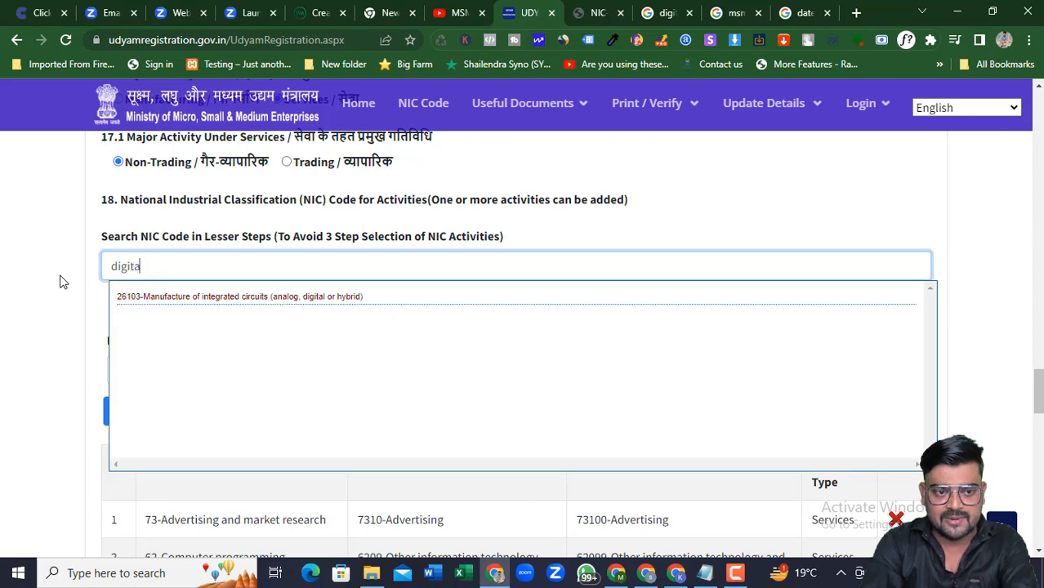
pyautogui.press('BackSpace')
pyautogui.press('BackSpace')
pyautogui.press('BackSpace')
pyautogui.press('BackSpace')
pyautogui.press('BackSpace')
pyautogui.press('BackSpace')
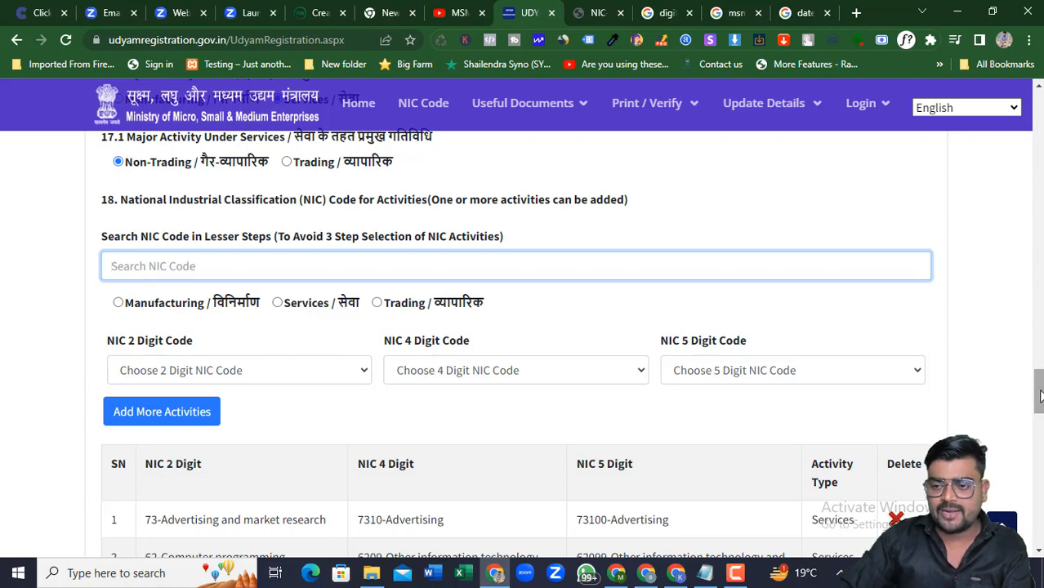
pyautogui.moveTo(1040, 396)
pyautogui.mouseDown()
pyautogui.moveTo(1040, 431)
pyautogui.moveTo(1039, 417)
pyautogui.mouseUp()
# Step: Enter persons employed as Male 2, Female 1, Others 0, totalling 3
pyautogui.click(209, 420)
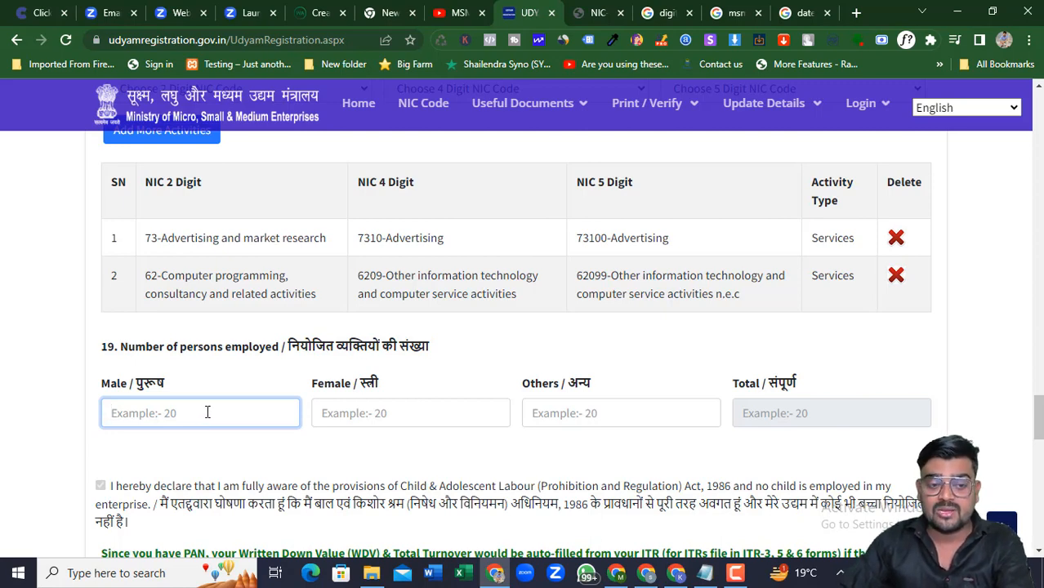
pyautogui.write('2')
pyautogui.click(348, 405)
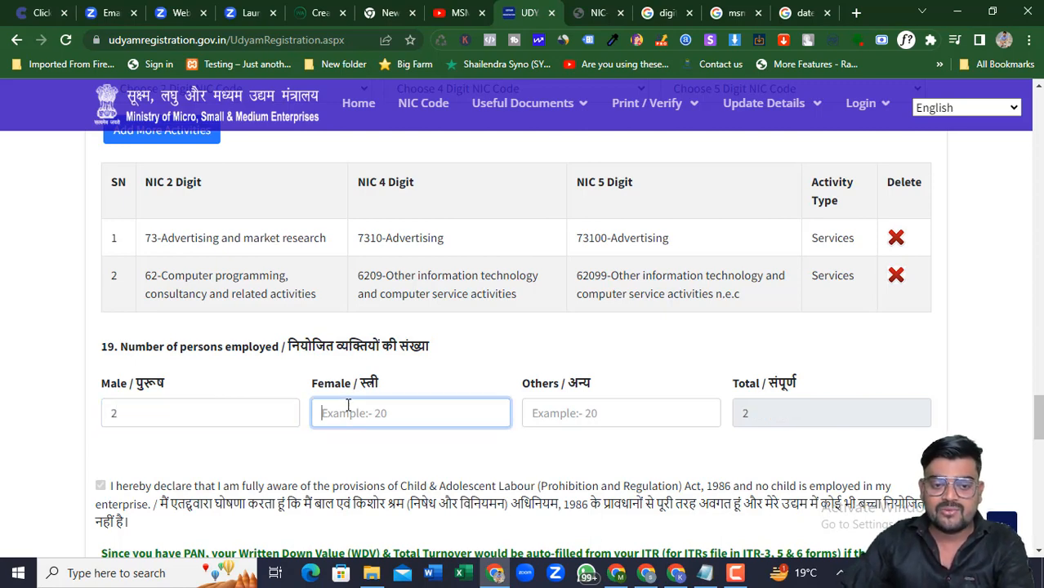
pyautogui.click(588, 415)
pyautogui.write('0')
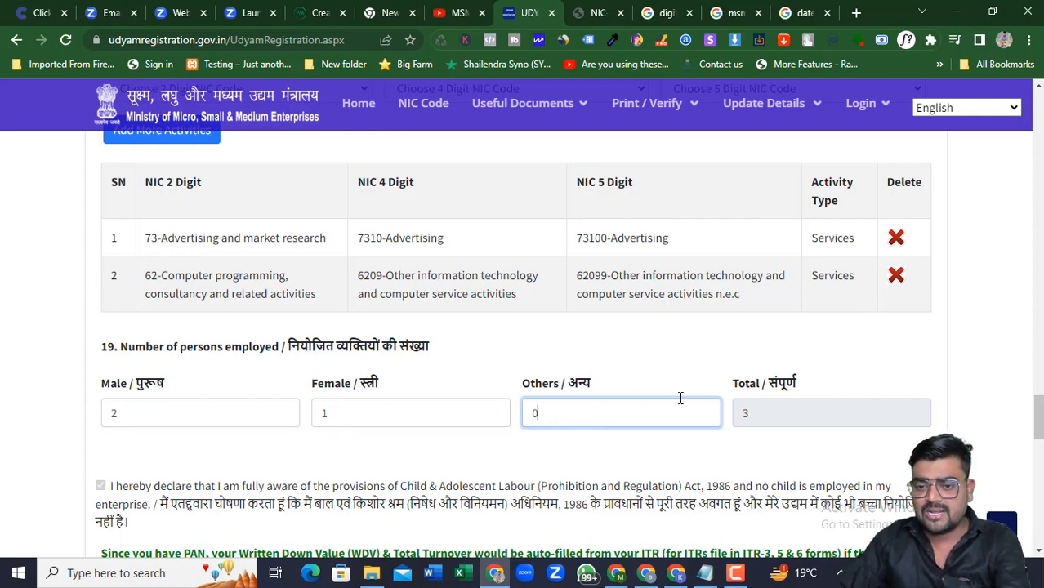
pyautogui.scroll(-3, 680, 397)
pyautogui.scroll(-1, 136, 319)
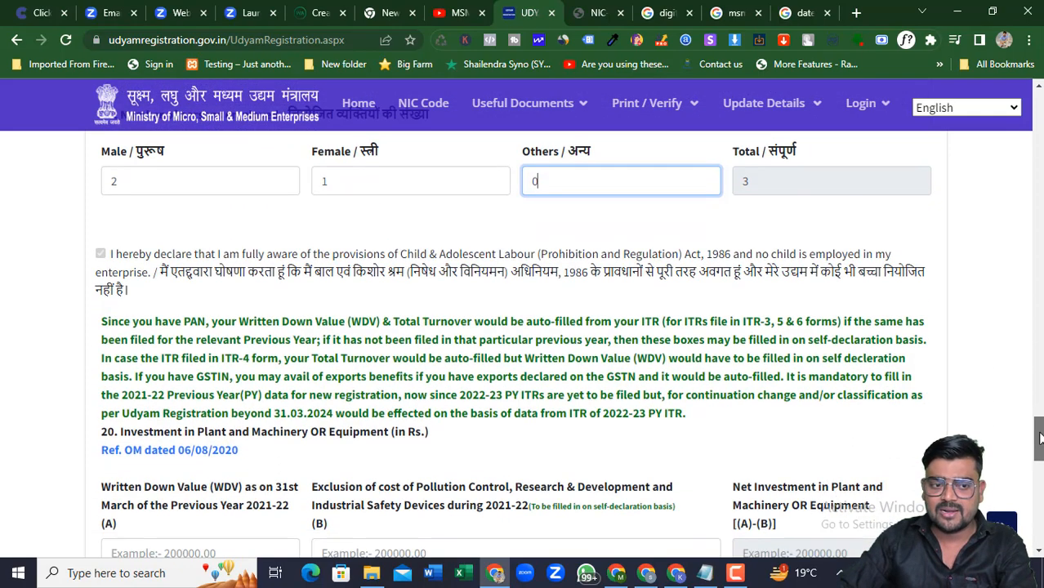
pyautogui.click(100, 259)
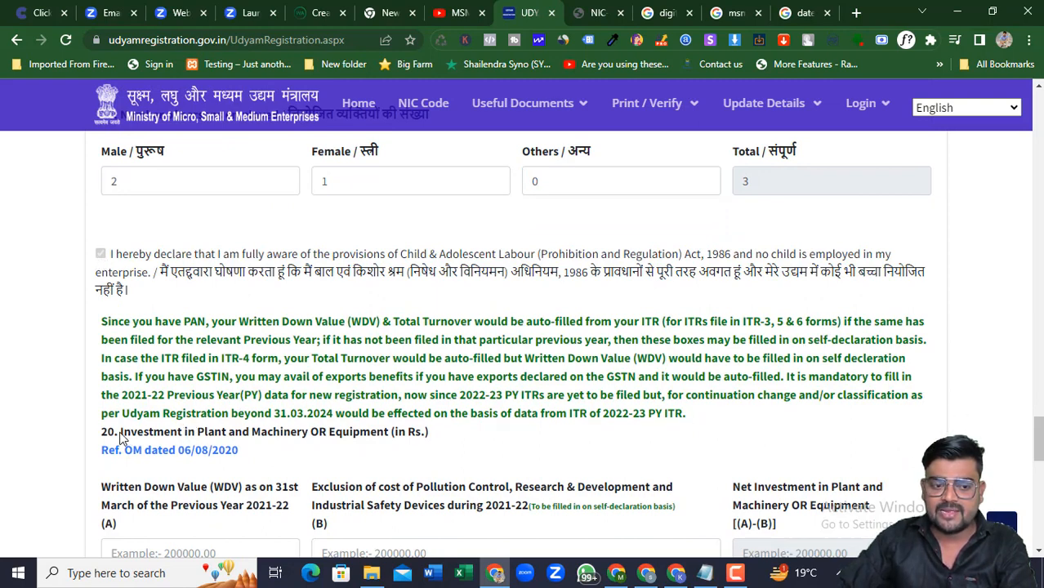
pyautogui.moveTo(428, 435); pyautogui.dragTo(119, 437)
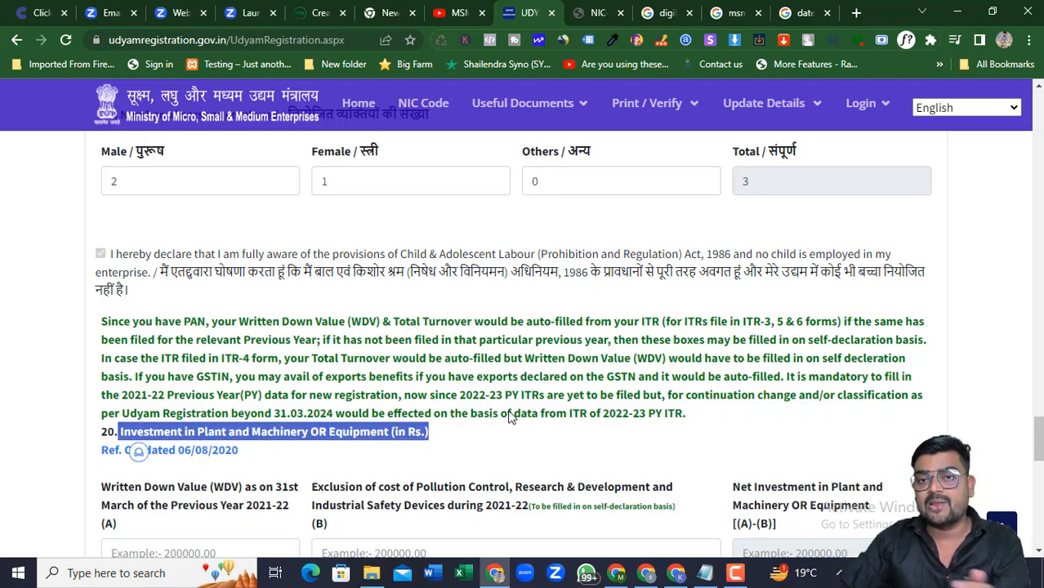
# Step: Set Written Down Value and Exclusion (B) to 40000 each, giving net investment 0
pyautogui.scroll(-3, 523, 326)
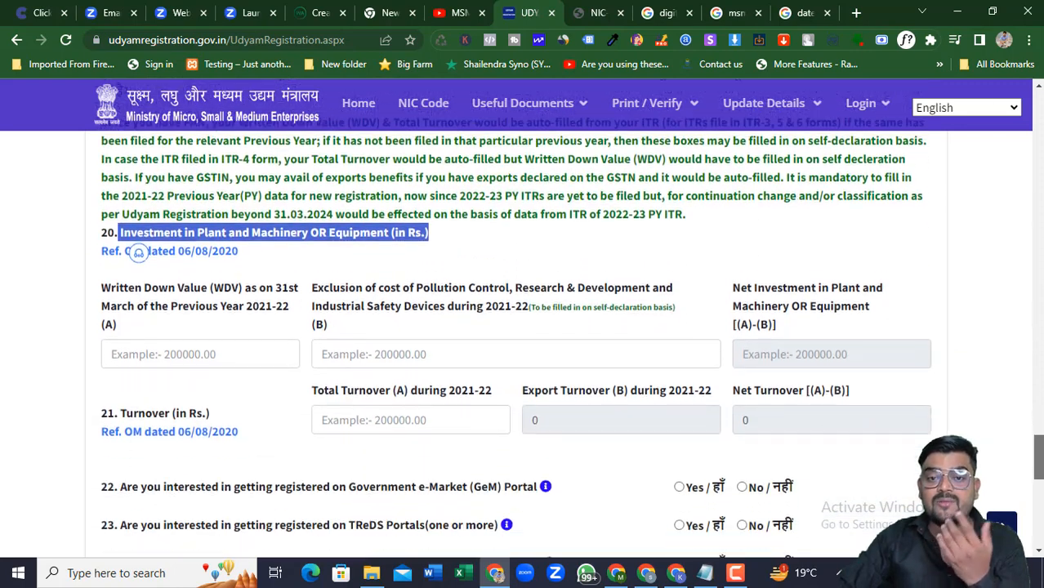
pyautogui.click(193, 354)
pyautogui.write('20000')
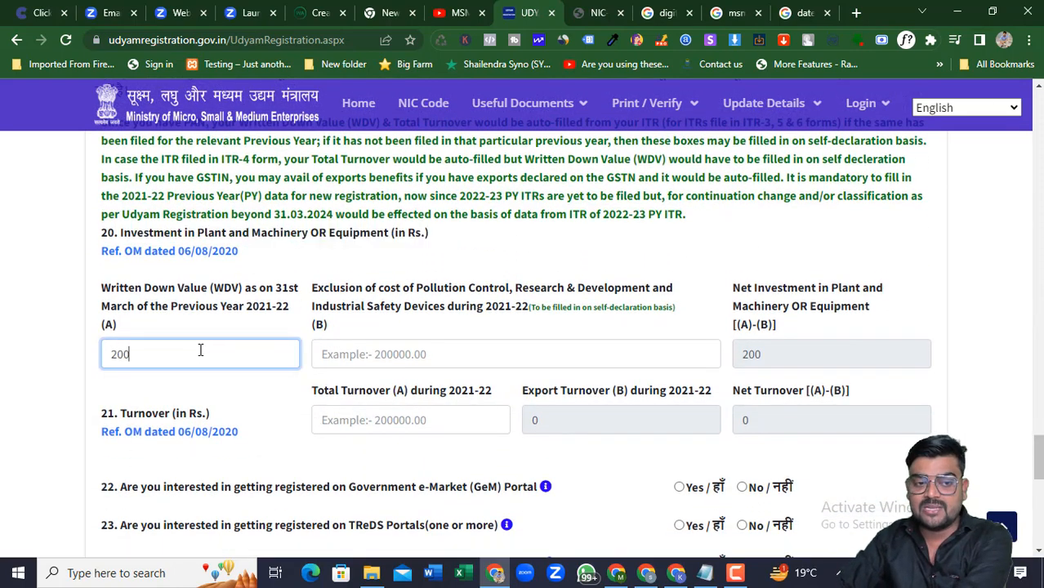
pyautogui.click(395, 359)
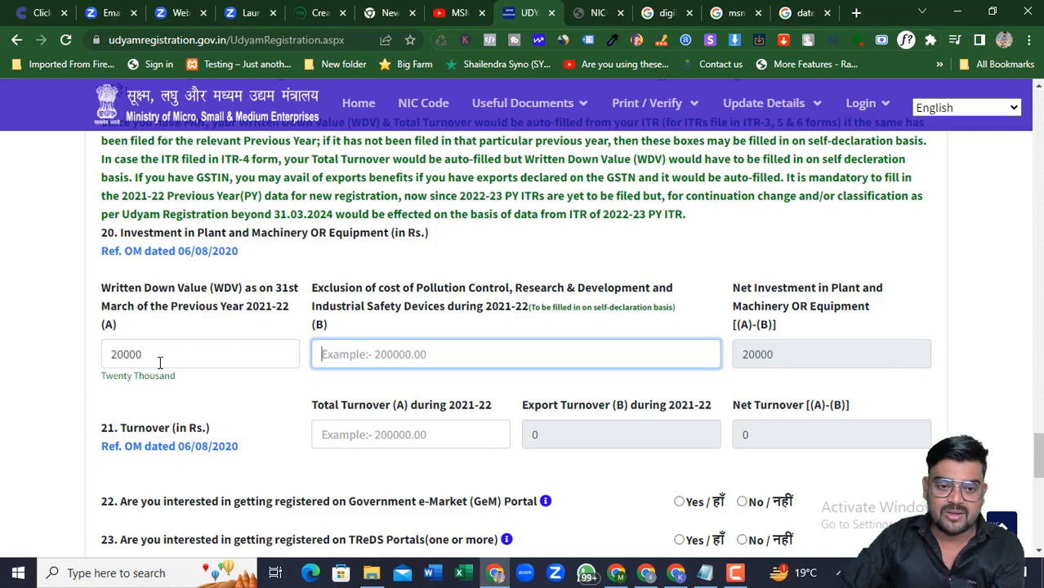
pyautogui.click(114, 357)
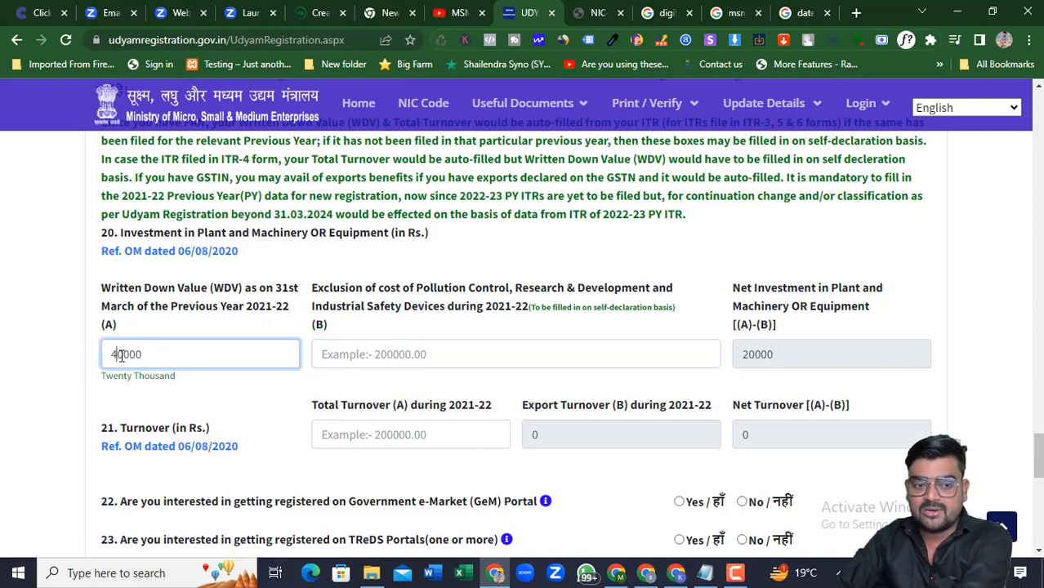
pyautogui.click(357, 358)
pyautogui.write('40000')
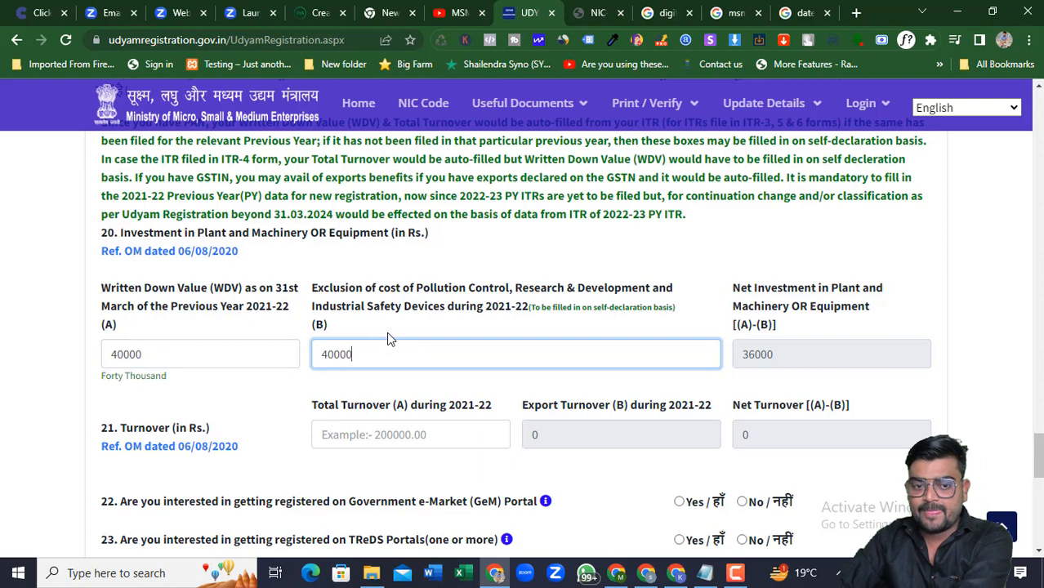
pyautogui.click(389, 332)
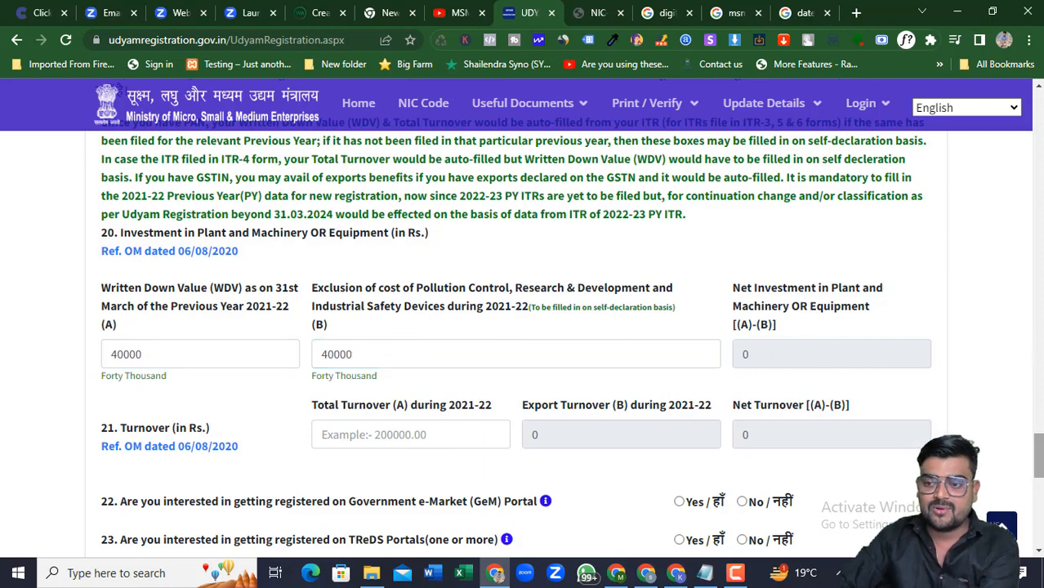
# Step: Enter a 2021-22 Total Turnover of 200000
pyautogui.scroll(-1, 458, 370)
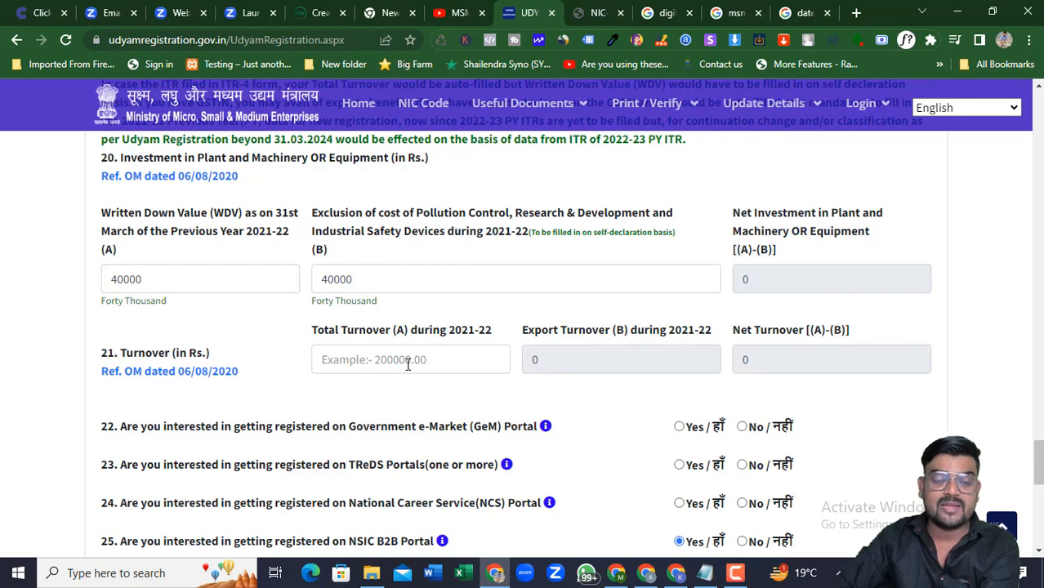
pyautogui.click(408, 365)
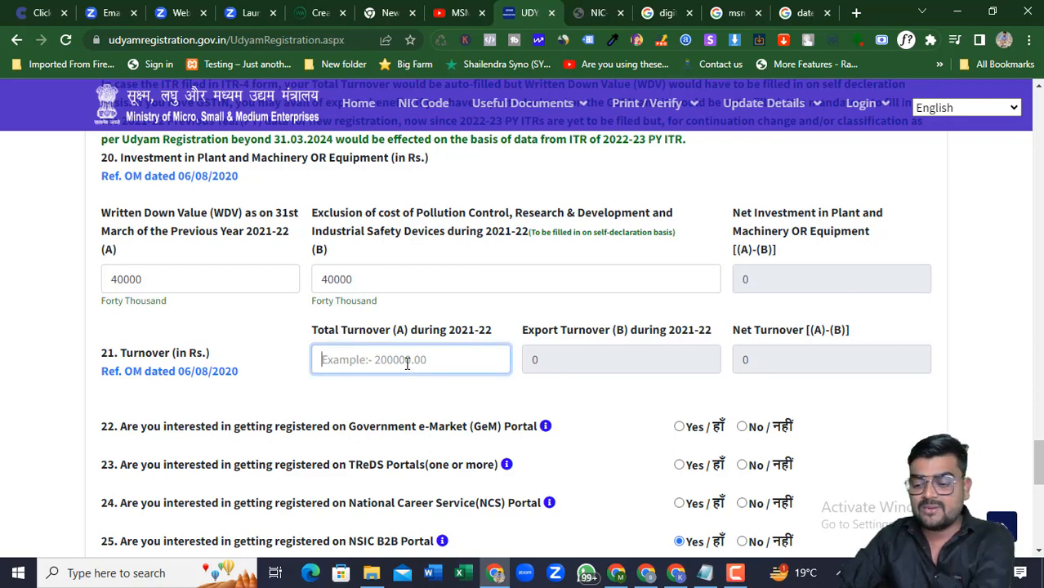
pyautogui.write('200000')
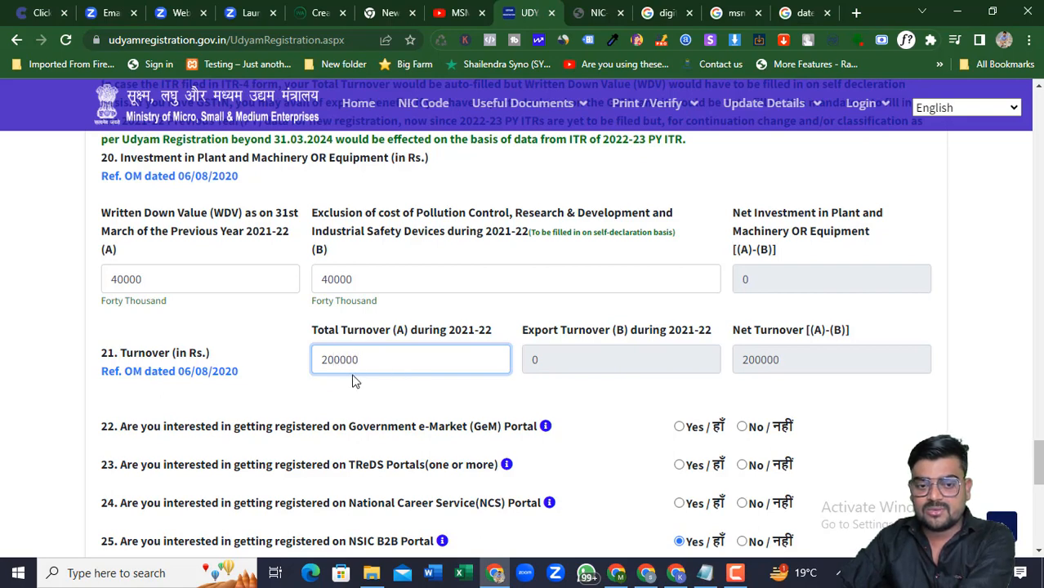
pyautogui.click(353, 381)
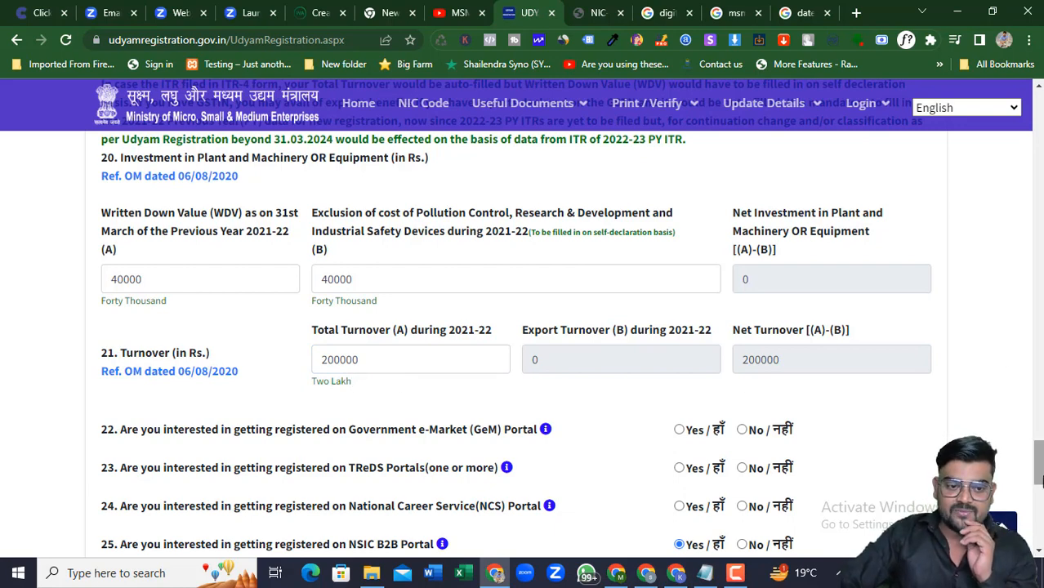
# Step: Answer No to the GeM, TReDS, NCS and NSIC B2B questions 22-25
pyautogui.scroll(-2, 1040, 482)
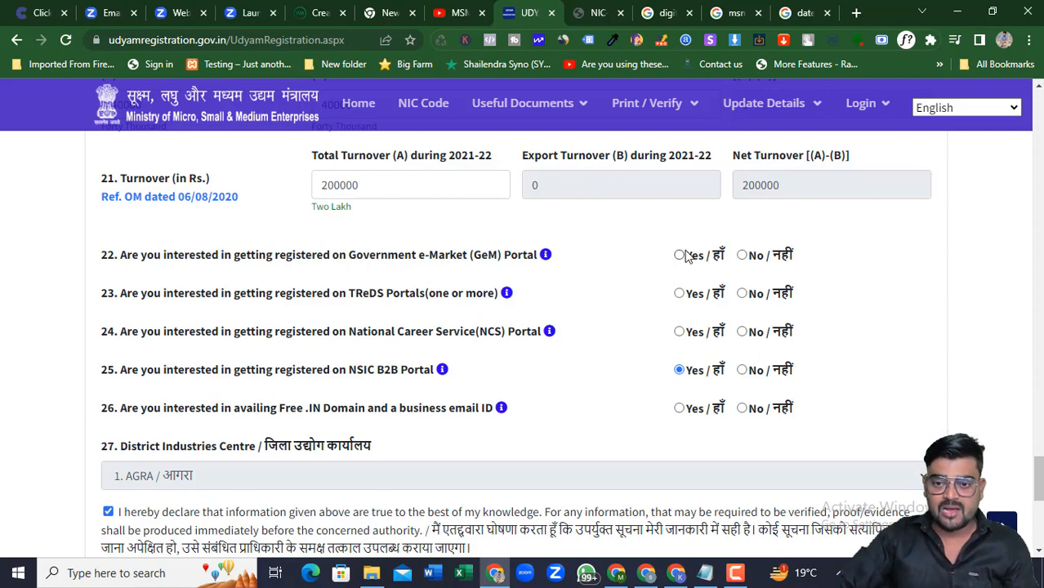
pyautogui.click(742, 255)
pyautogui.click(743, 294)
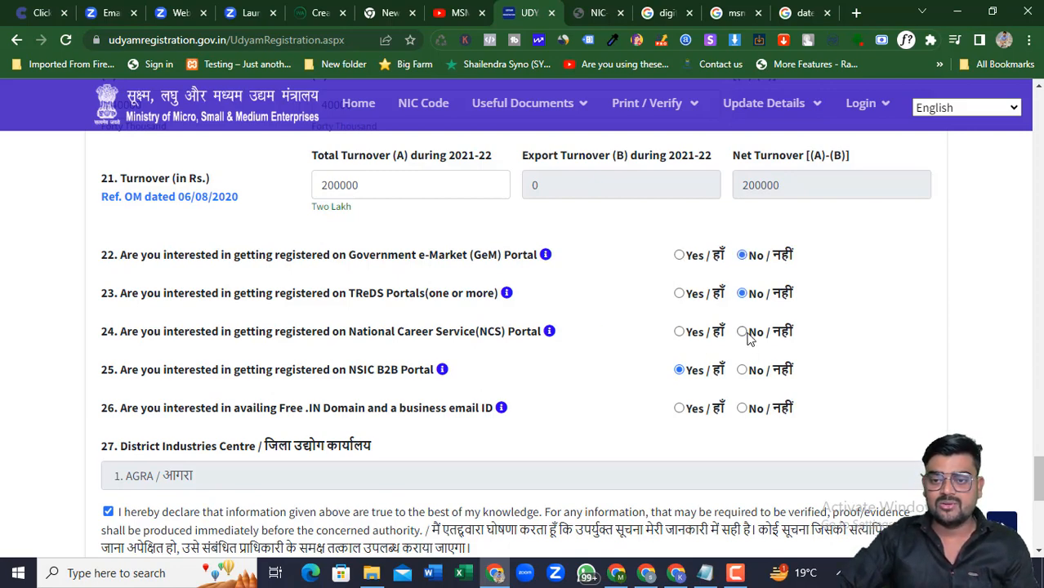
pyautogui.click(743, 332)
pyautogui.click(743, 371)
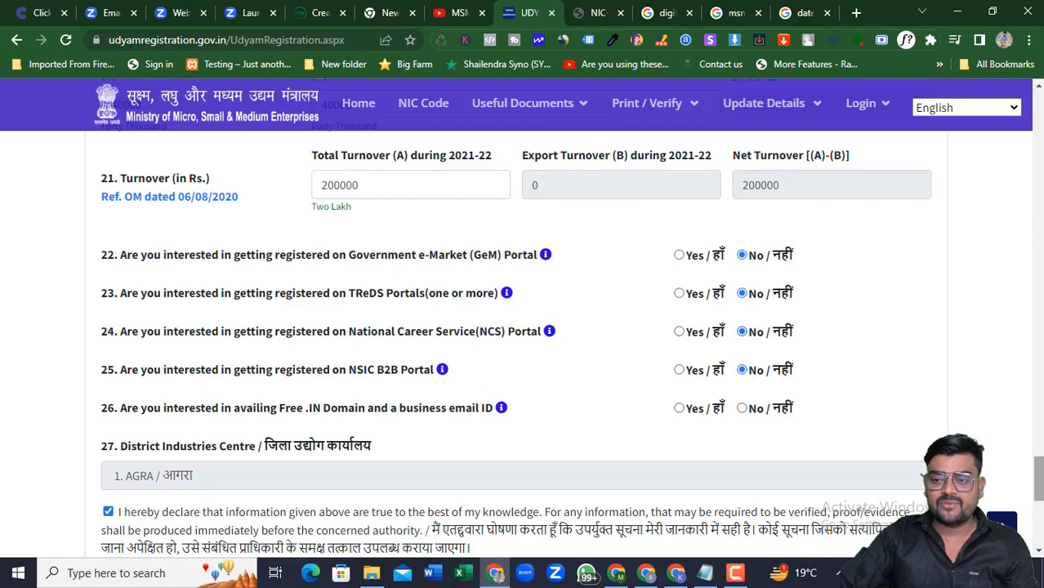
pyautogui.scroll(-3, 1038, 482)
pyautogui.scroll(15, 523, 327)
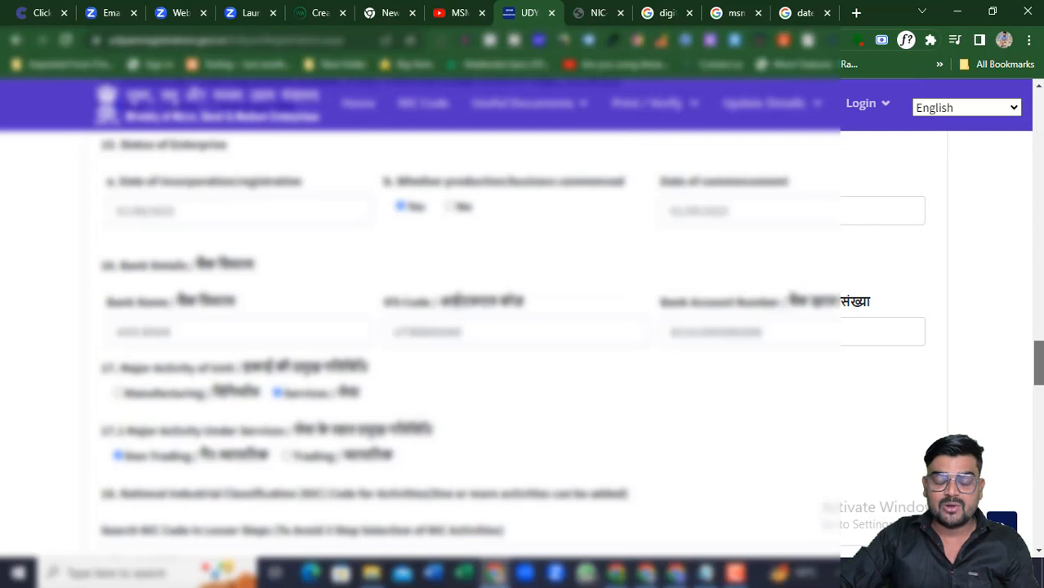
pyautogui.scroll(2, 523, 327)
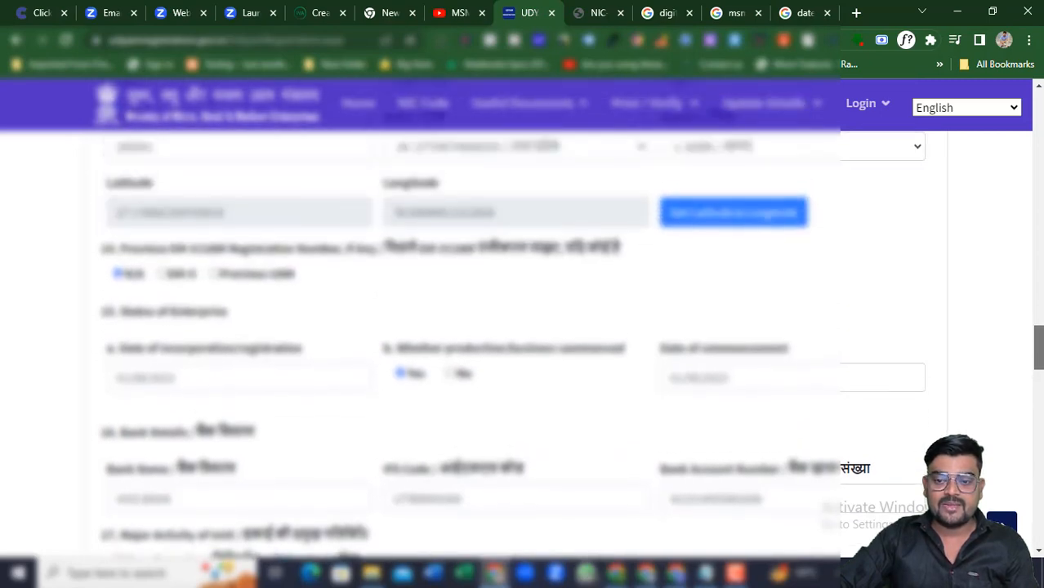
pyautogui.scroll(4, 523, 326)
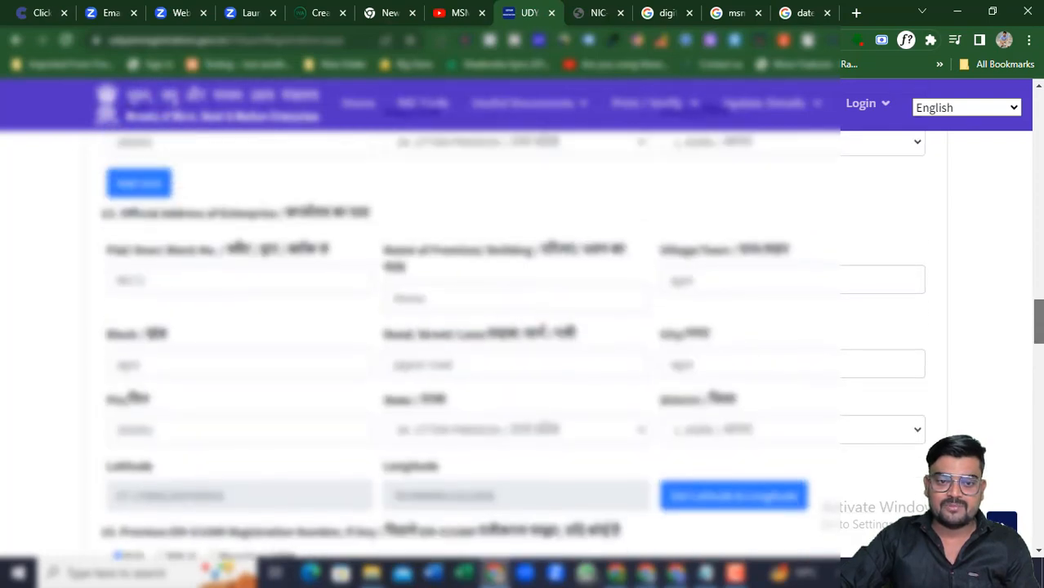
pyautogui.scroll(5, 523, 327)
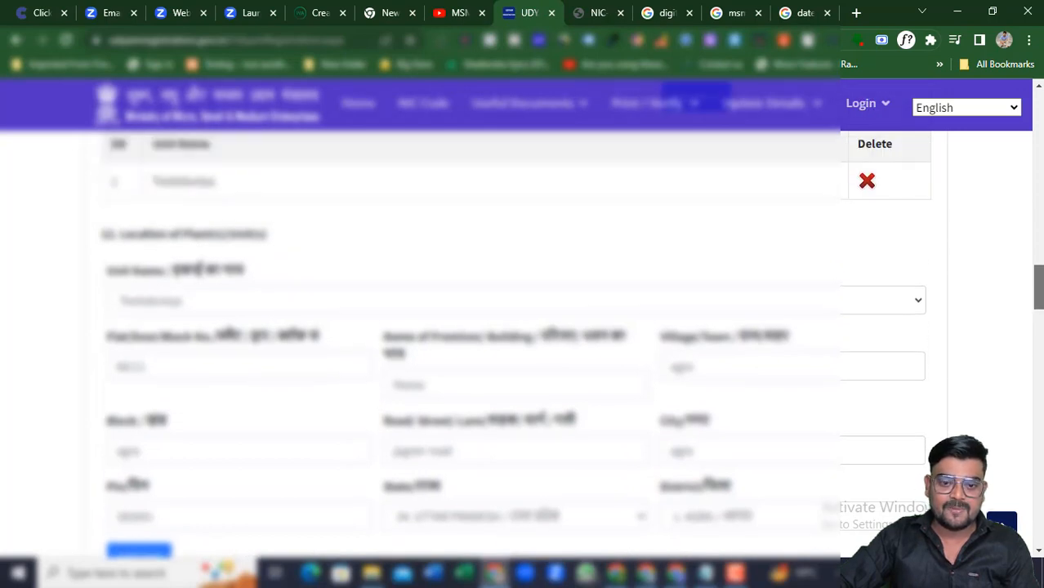
pyautogui.scroll(-2, 523, 327)
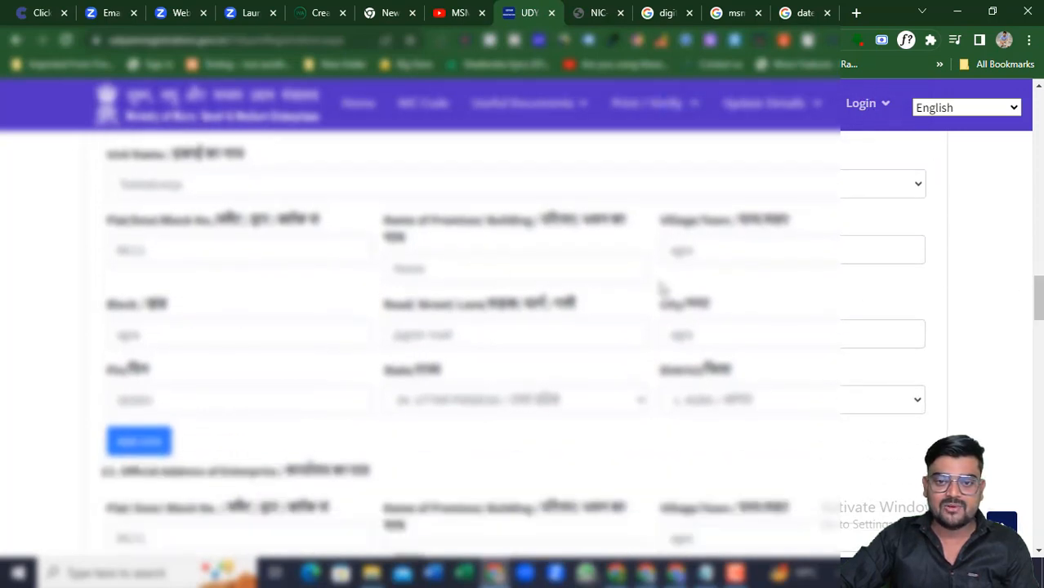
pyautogui.click(435, 272)
pyautogui.moveTo(438, 270); pyautogui.dragTo(382, 281)
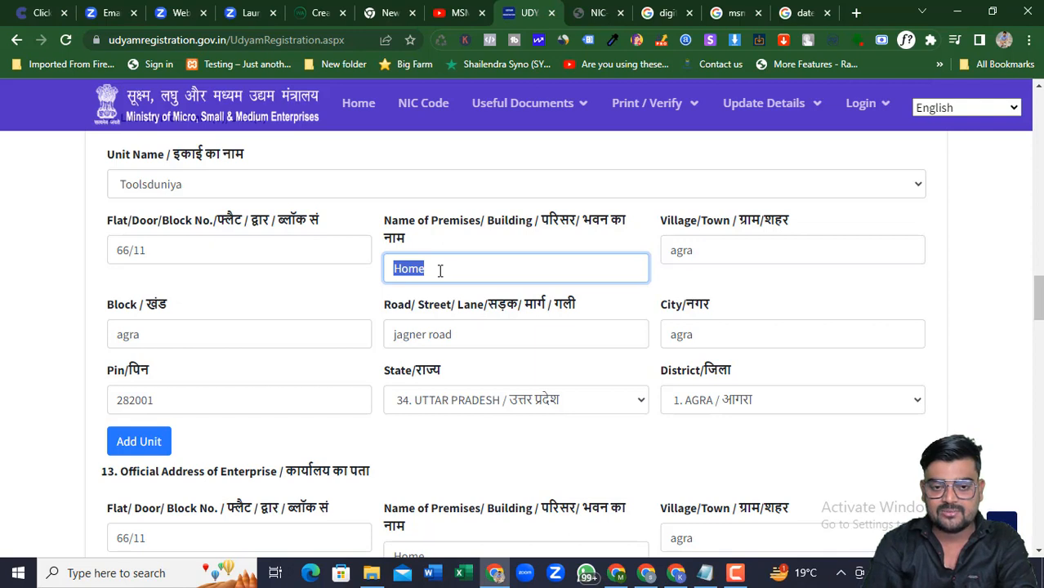
pyautogui.press('BackSpace')
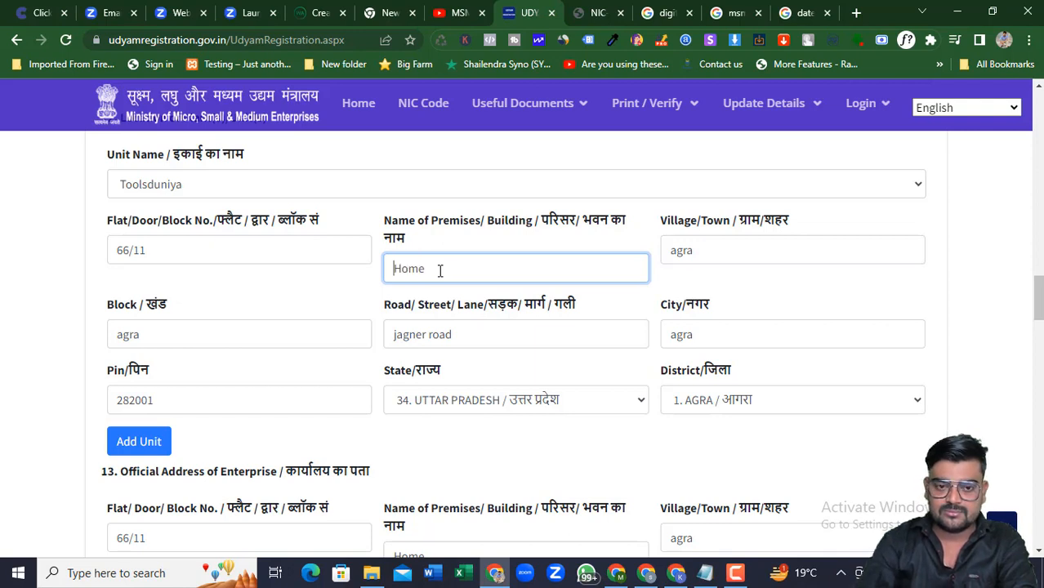
pyautogui.write('My')
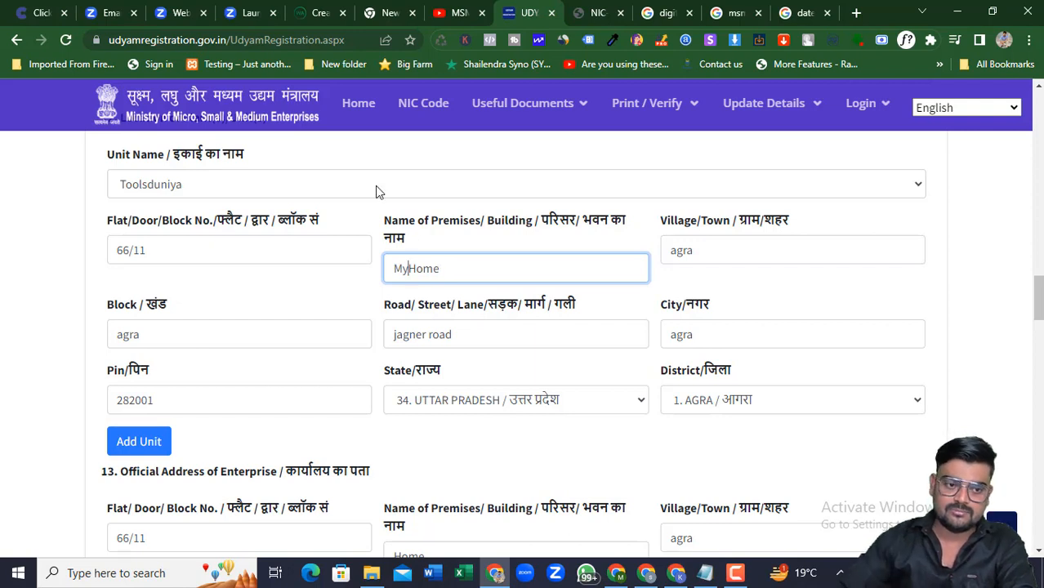
pyautogui.click(470, 334)
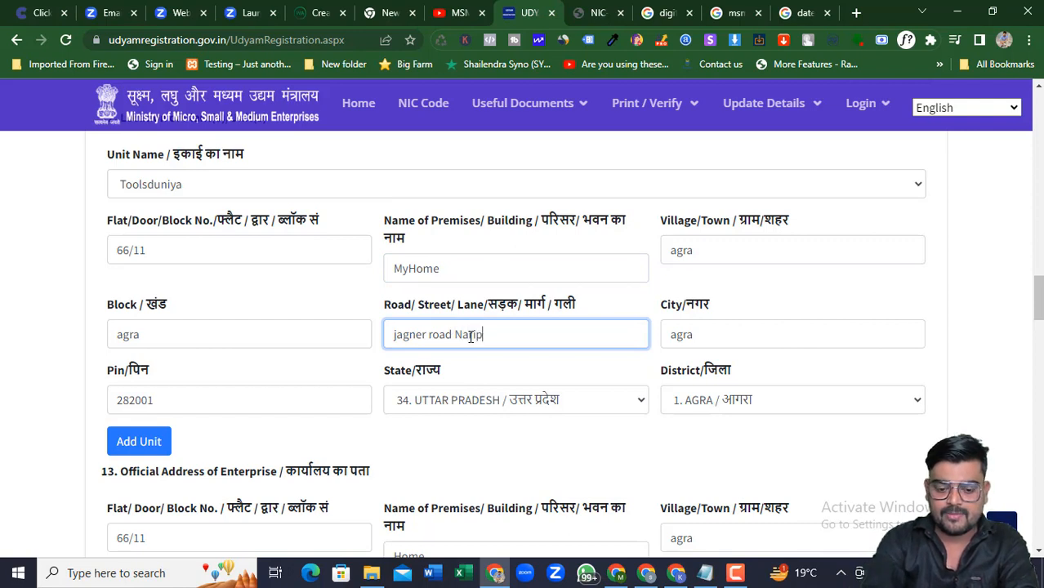
pyautogui.click(525, 354)
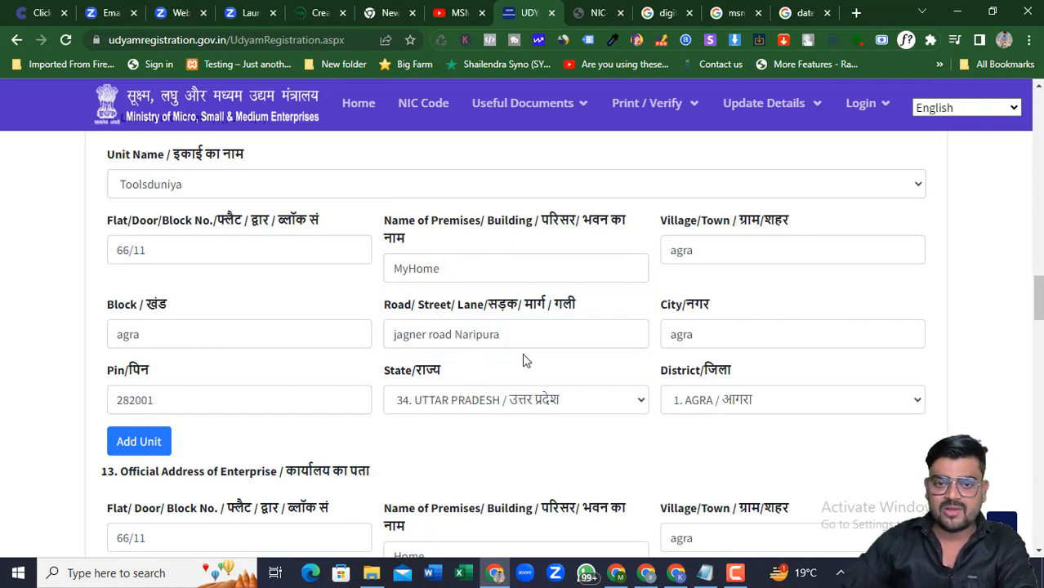
pyautogui.moveTo(1040, 304); pyautogui.dragTo(1012, 498)
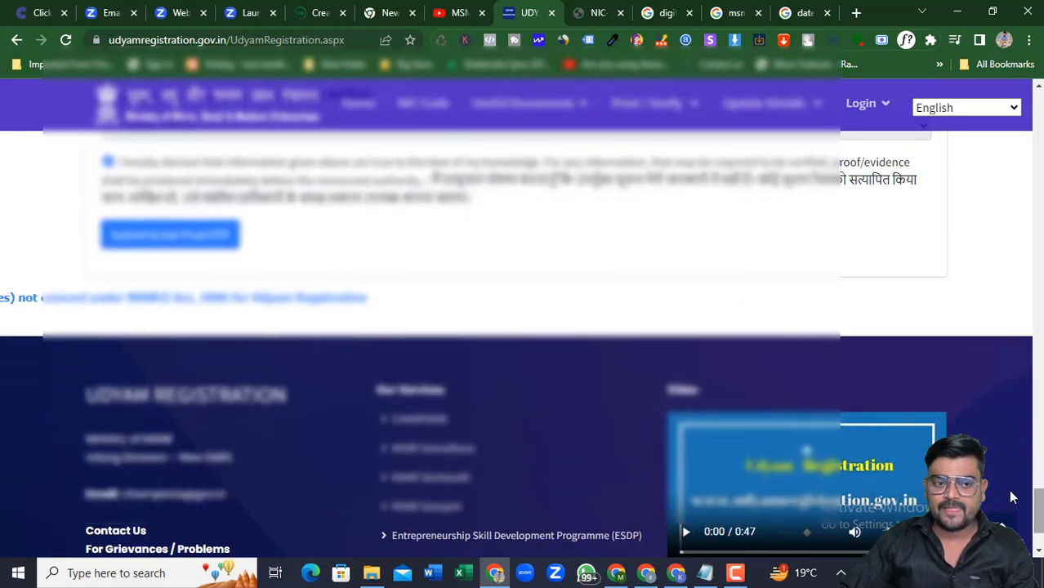
# Step: Answer No to the .IN domain question and add the Toolsduniya plant unit to the units table
pyautogui.scroll(3, 205, 249)
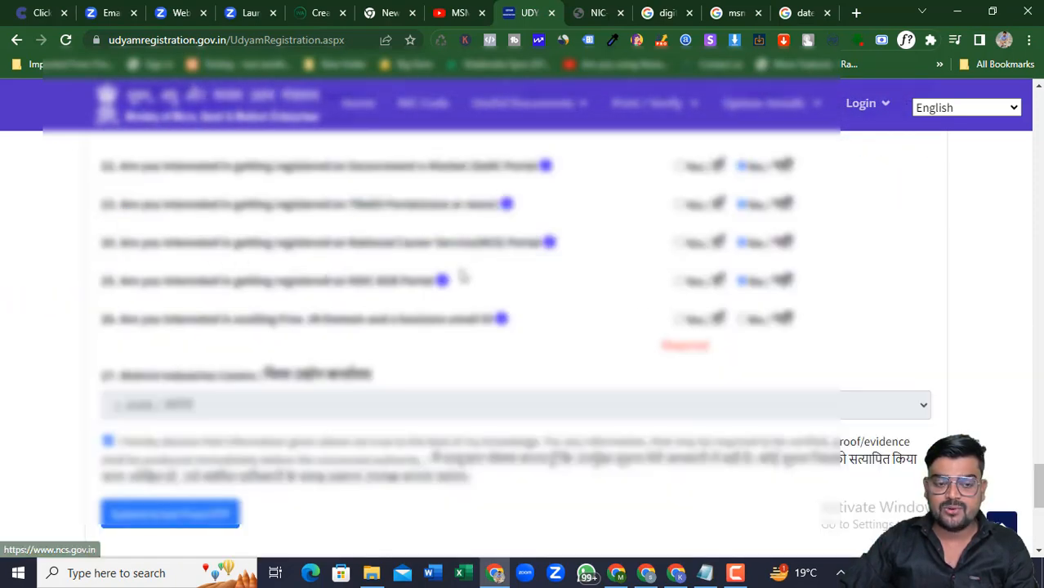
pyautogui.click(743, 320)
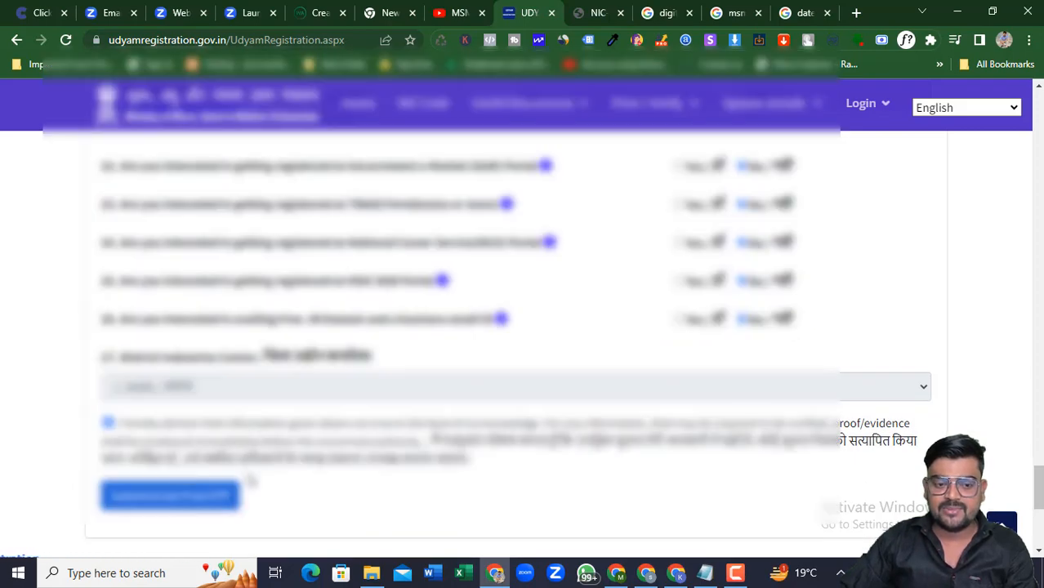
pyautogui.scroll(10, 362, 403)
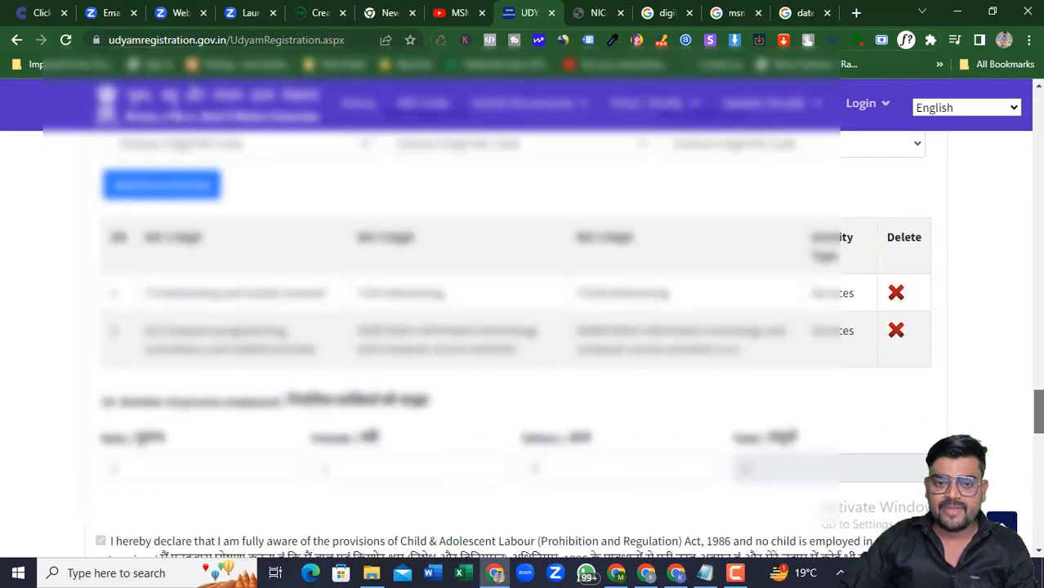
pyautogui.scroll(10, 515, 343)
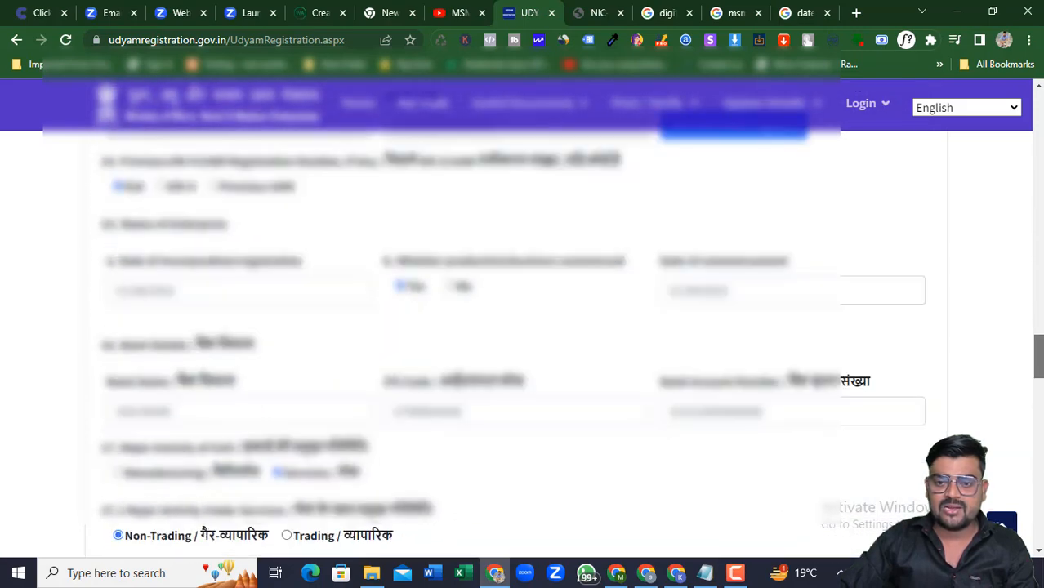
pyautogui.scroll(10, 523, 327)
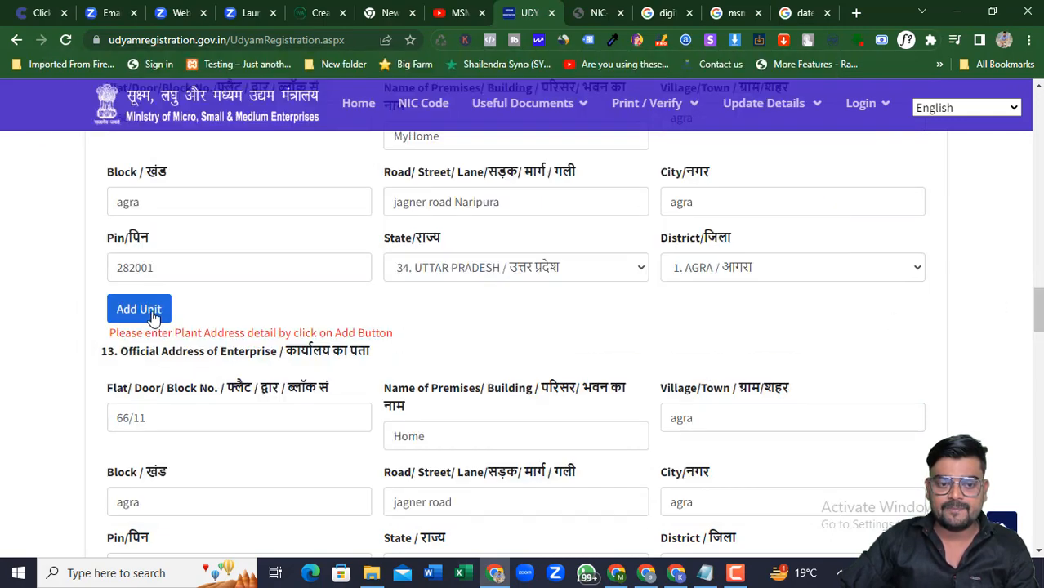
pyautogui.click(153, 315)
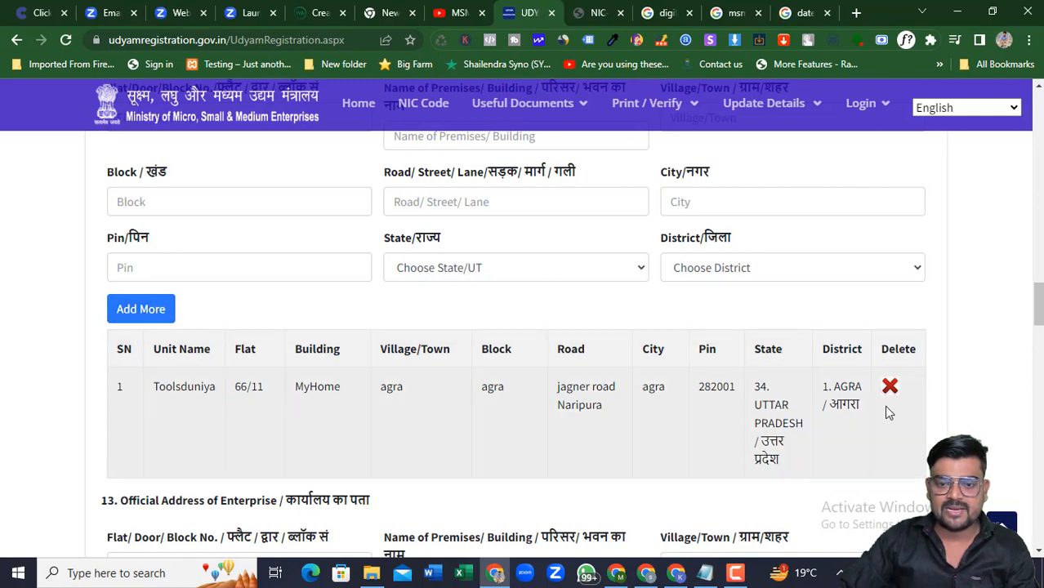
pyautogui.scroll(-3, 1037, 318)
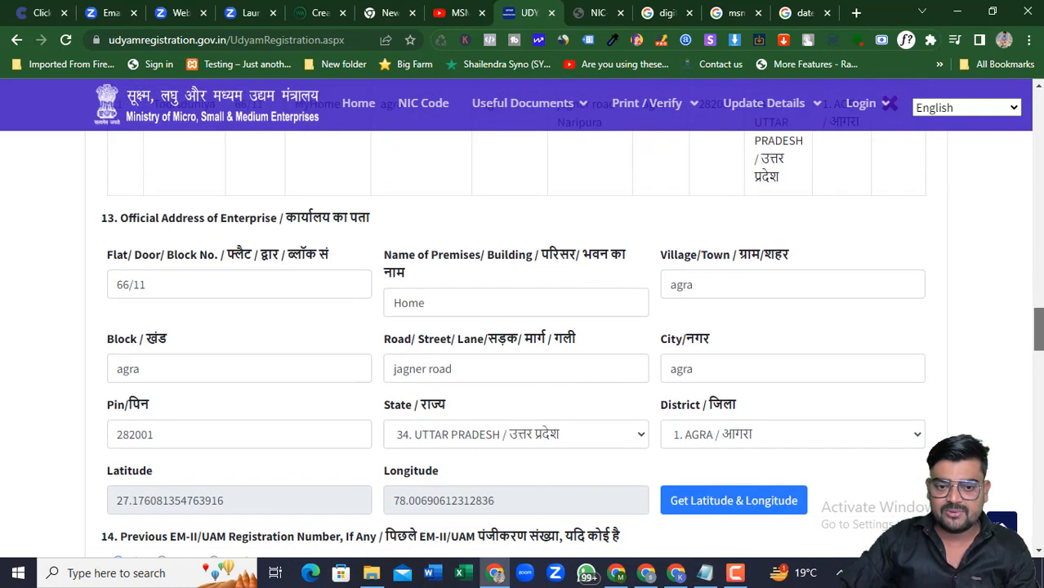
pyautogui.scroll(-1, 572, 311)
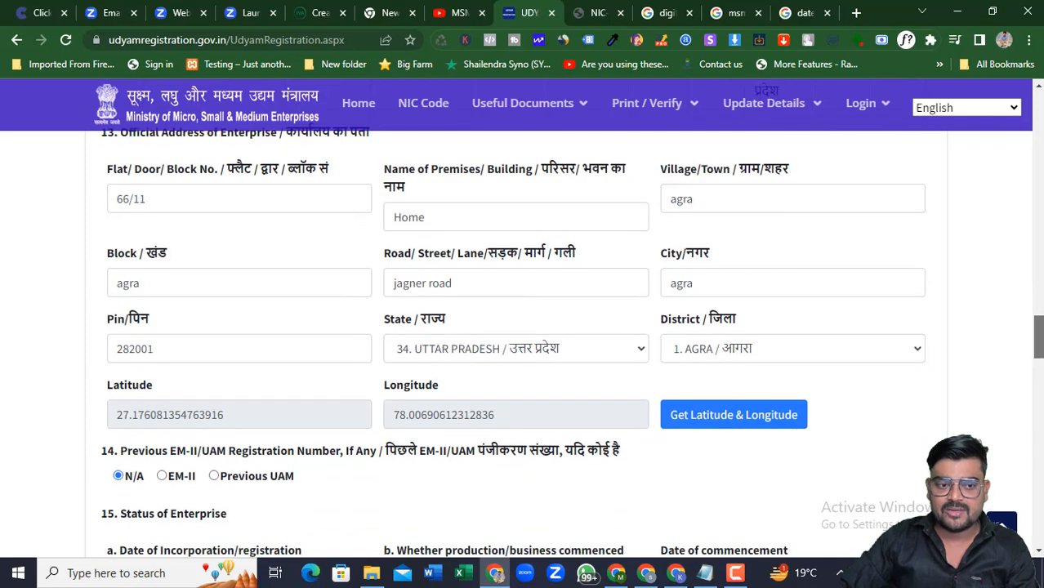
pyautogui.scroll(5, 572, 318)
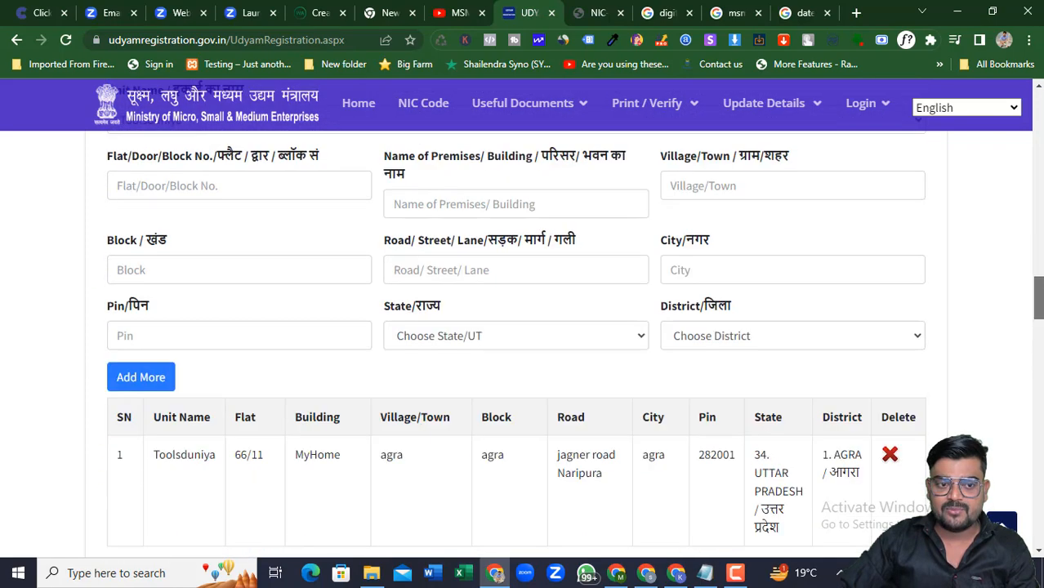
pyautogui.scroll(-2, 175, 326)
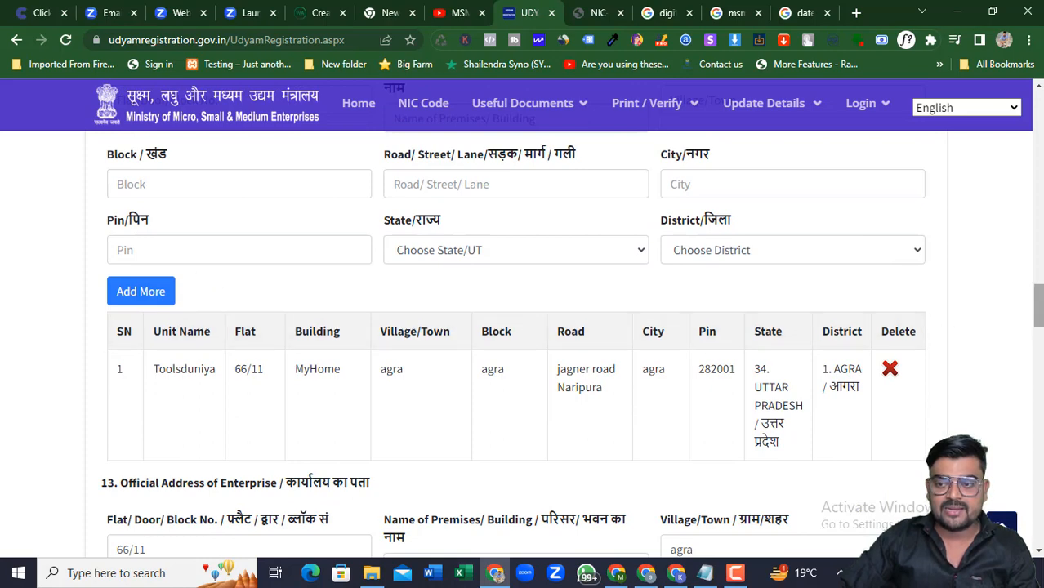
pyautogui.scroll(-2, 928, 319)
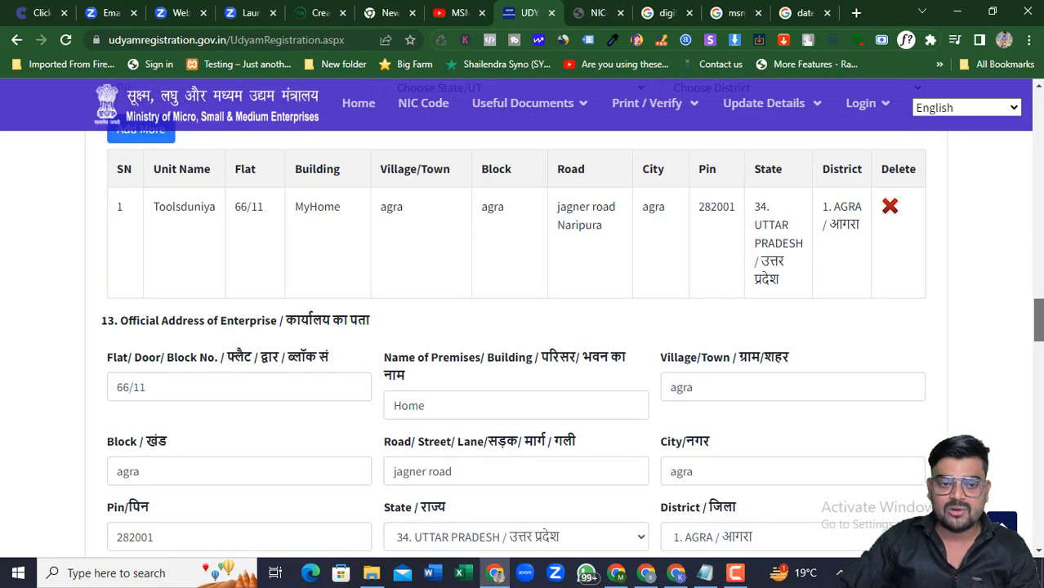
pyautogui.scroll(1, 523, 327)
pyautogui.scroll(-20, 523, 327)
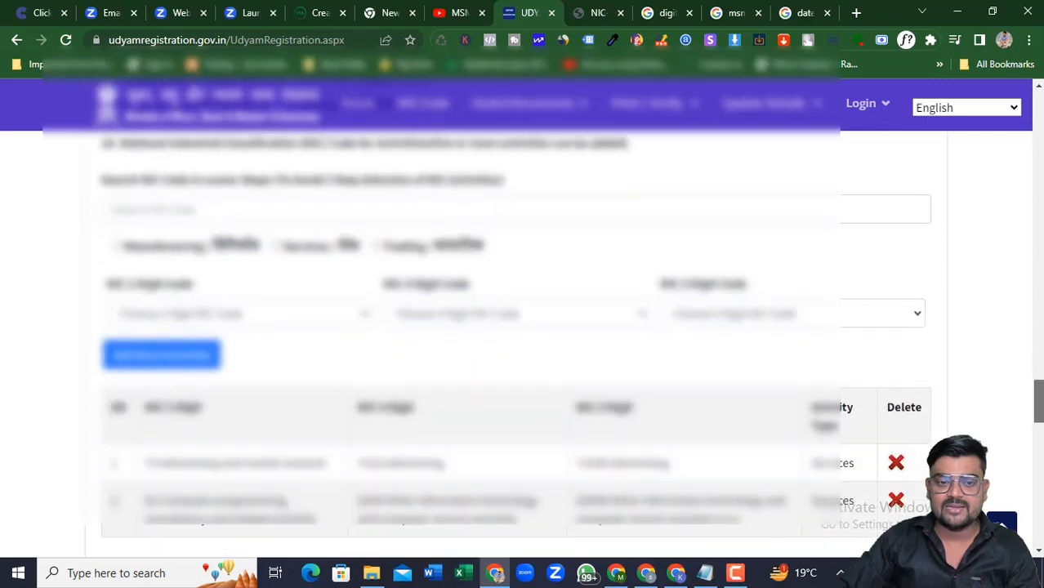
pyautogui.scroll(-9, 294, 466)
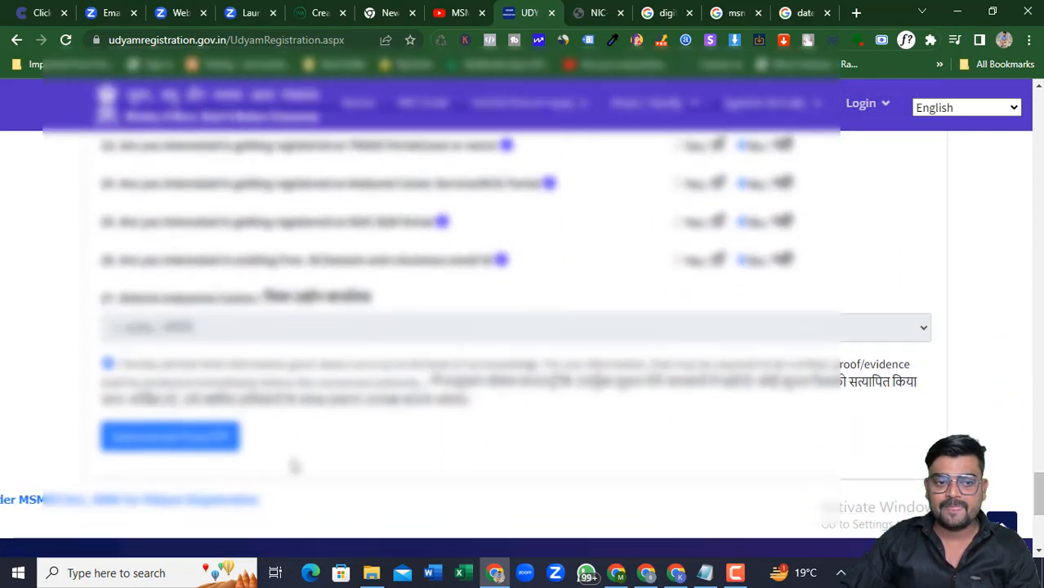
# Step: Request the final OTP and confirm in the browser dialog that the entered data is correct
pyautogui.click(170, 437)
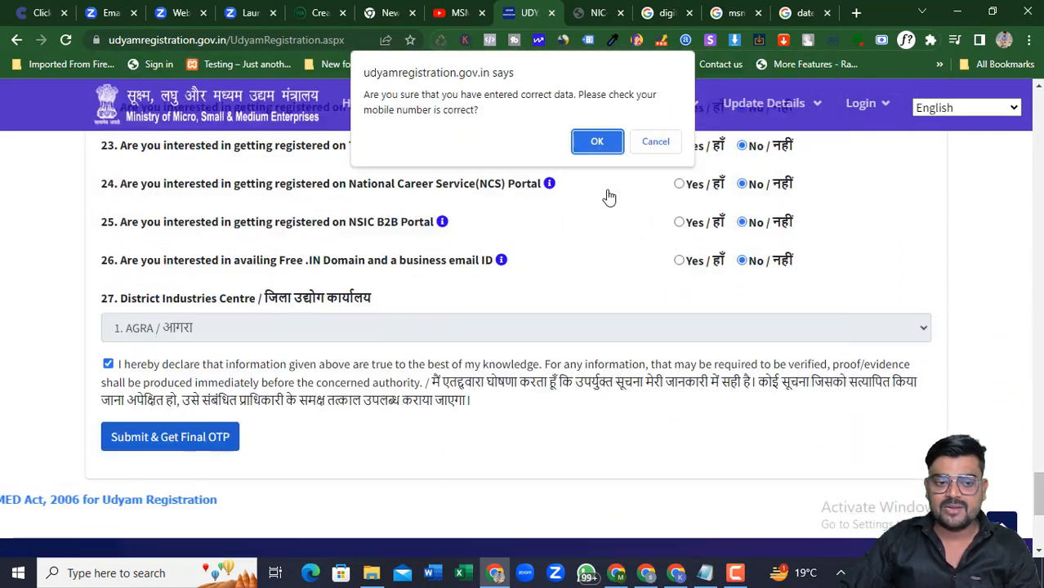
pyautogui.click(582, 144)
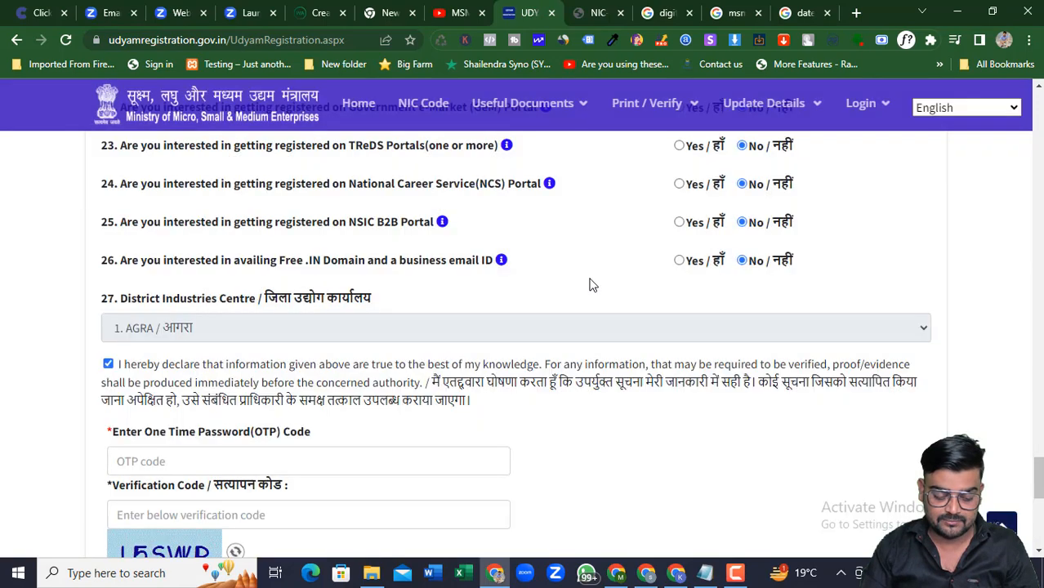
# Step: Enter the received final OTP and the captcha verification code, correcting one mistyped character
pyautogui.click(183, 468)
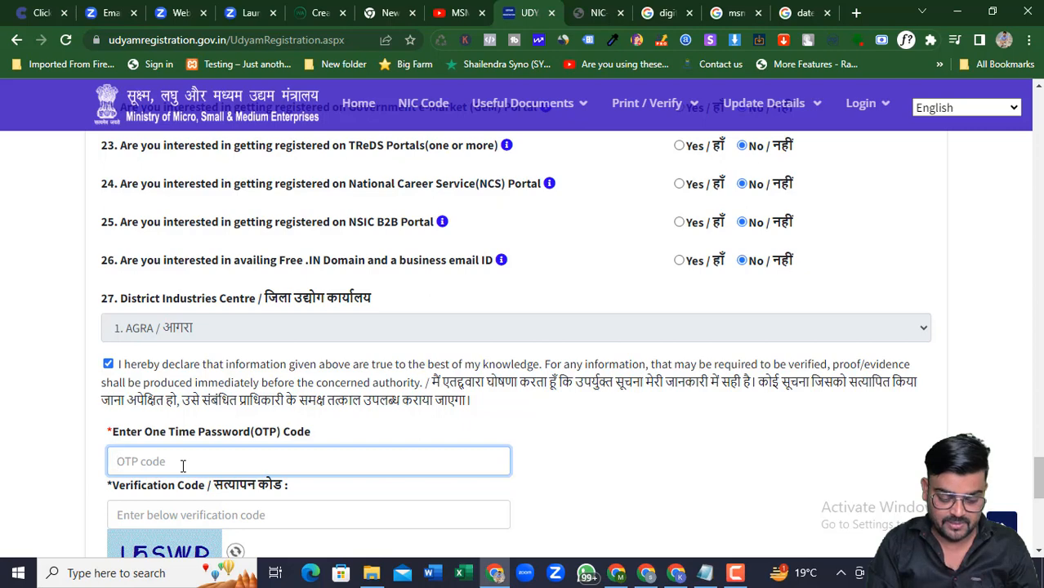
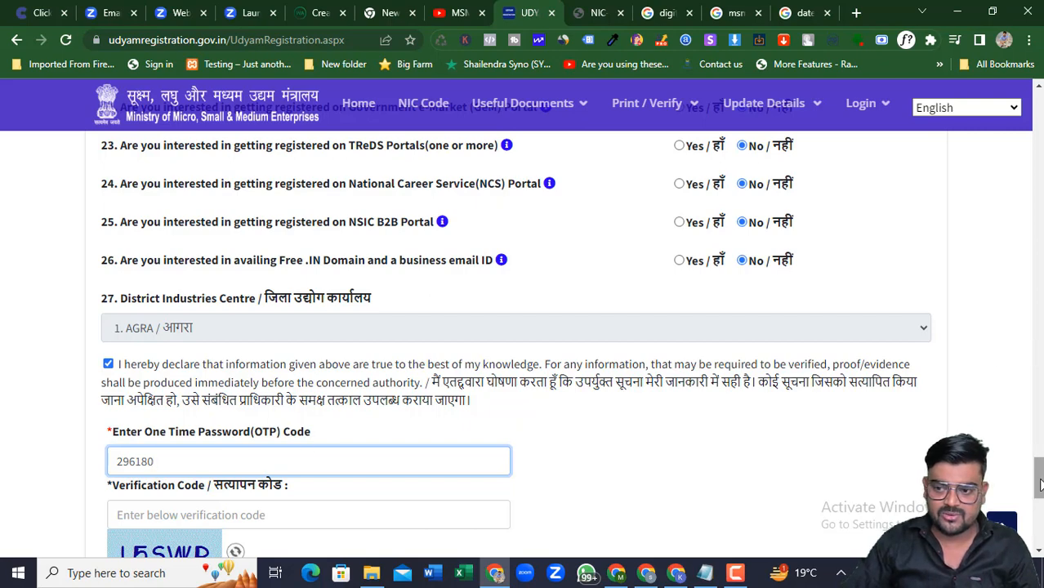
pyautogui.scroll(-3, 409, 396)
pyautogui.click(289, 326)
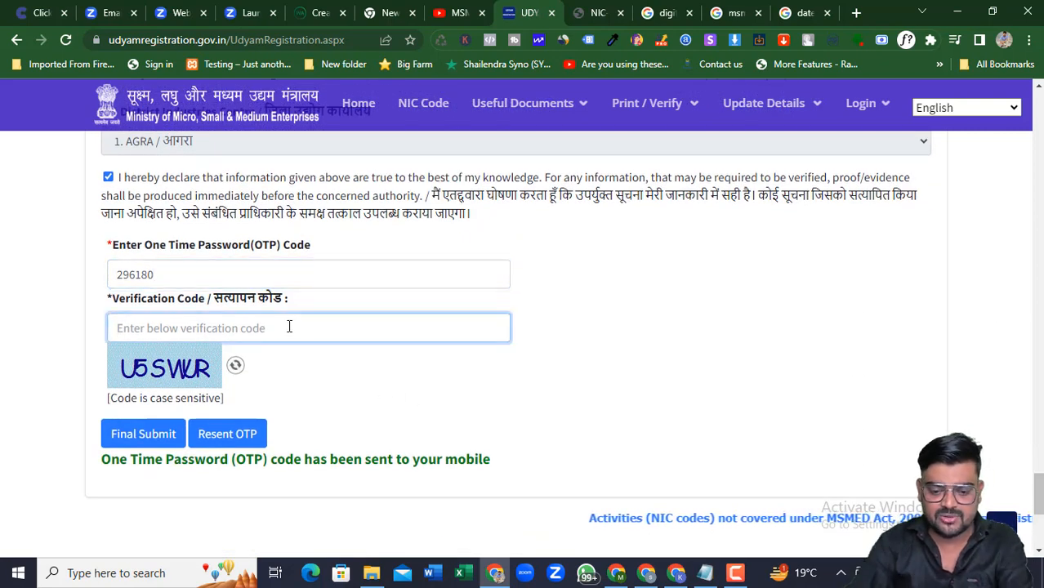
pyautogui.write('U%')
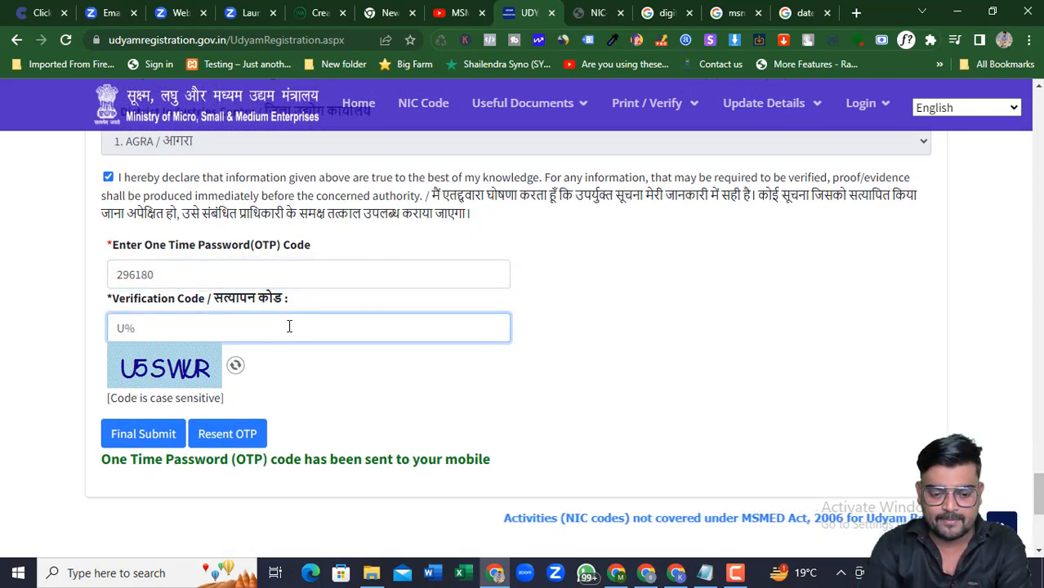
pyautogui.write('SW')
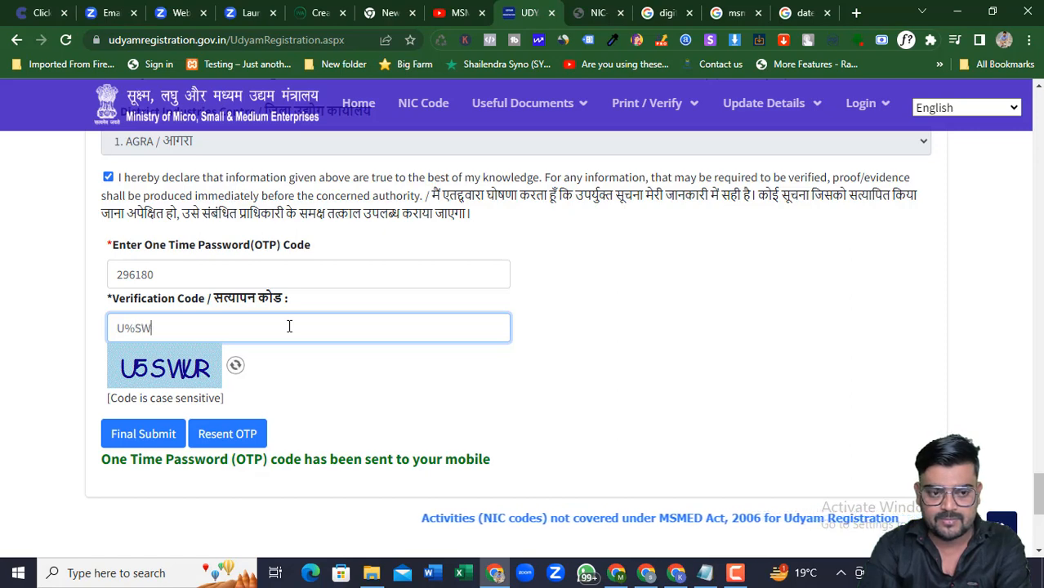
pyautogui.write('UR')
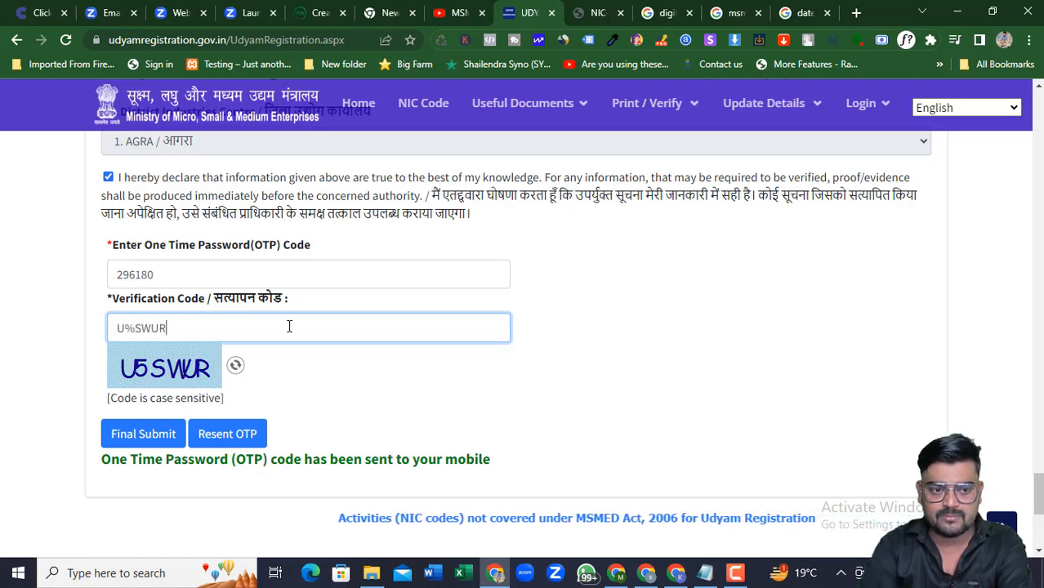
pyautogui.click(128, 328)
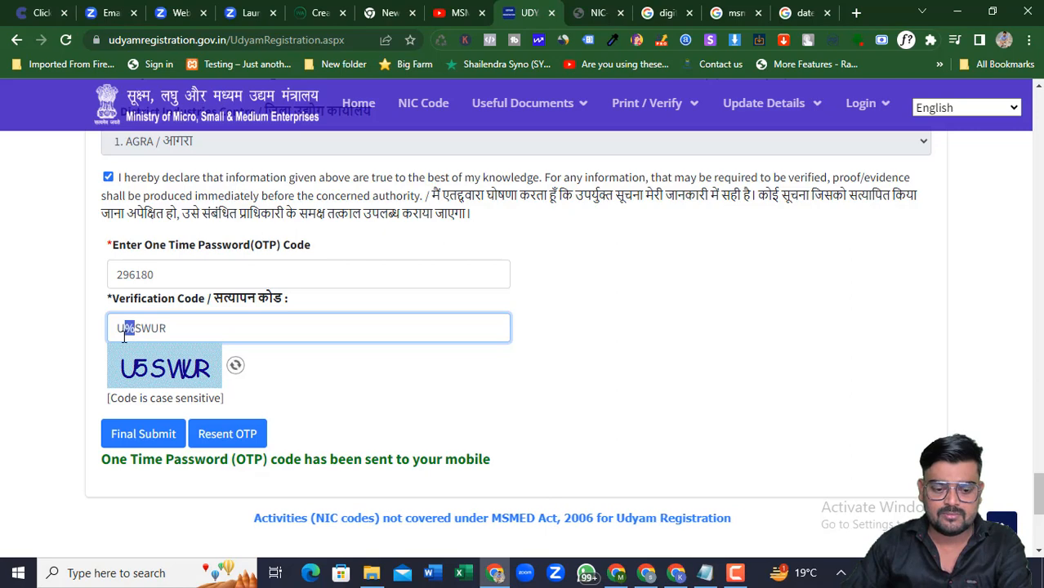
pyautogui.press('BackSpace')
pyautogui.write('5')
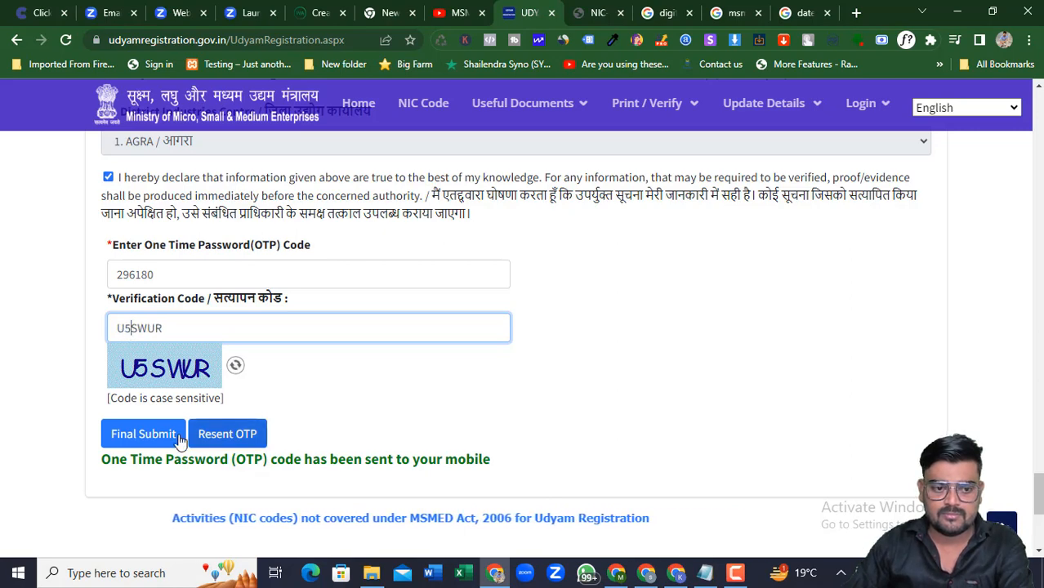
# Step: Make the final submission, confirm it, and acknowledge the registration success alert
pyautogui.click(154, 441)
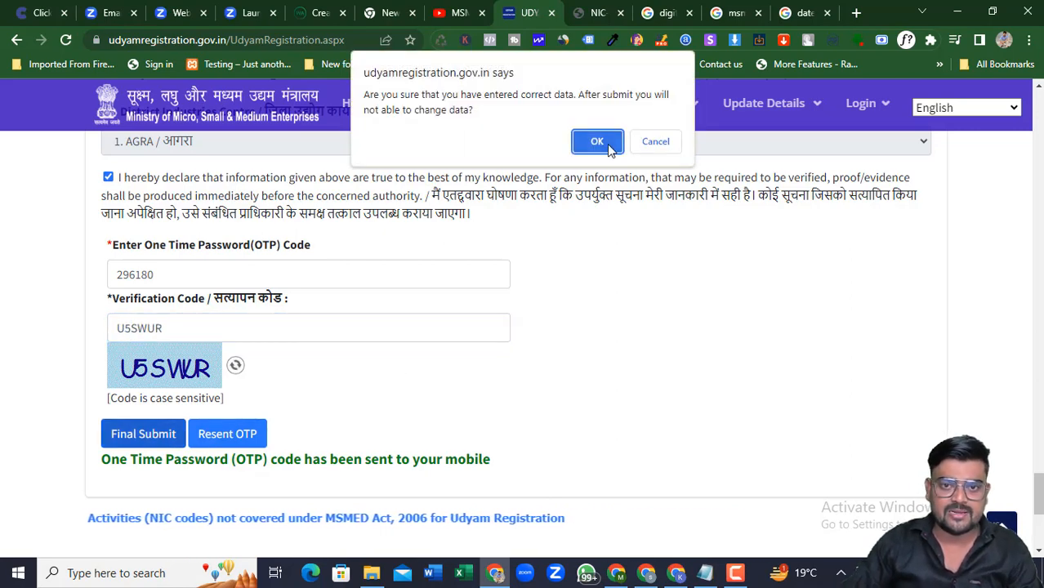
pyautogui.click(597, 142)
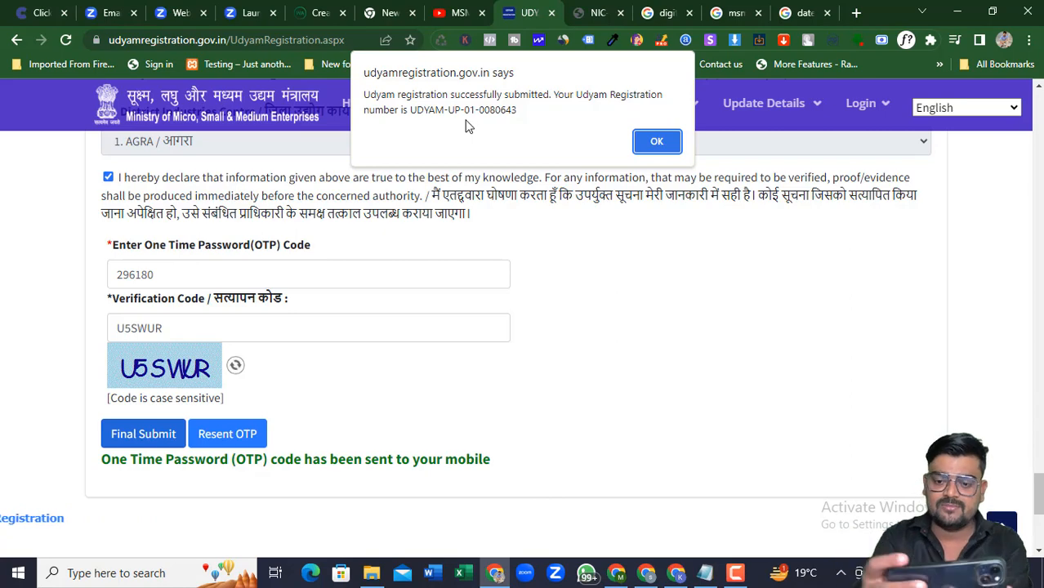
pyautogui.click(645, 143)
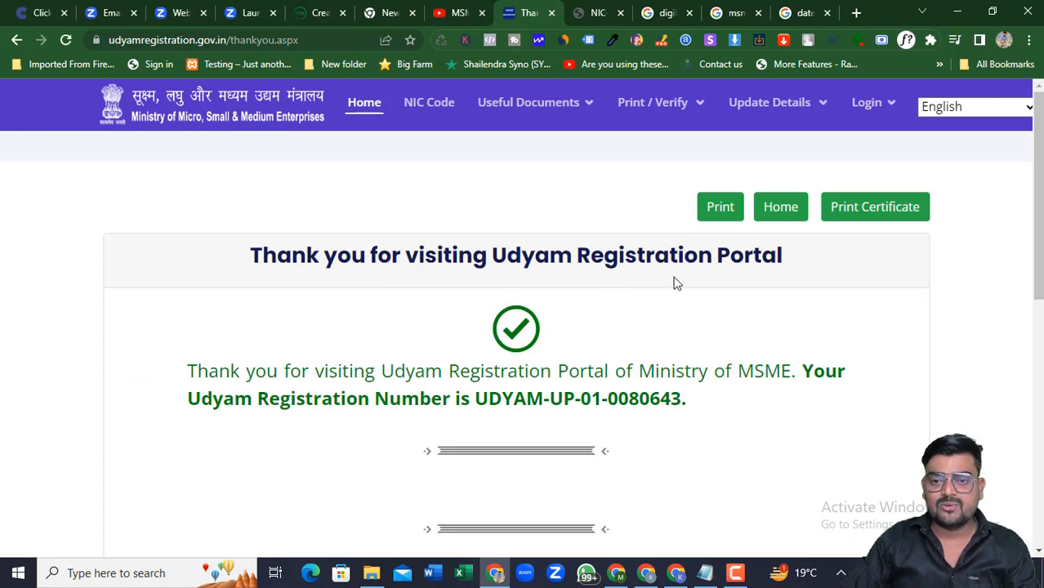
# Step: From the thank-you page, go to the Udyami Login page via Print Certificate
pyautogui.scroll(-1, 1017, 309)
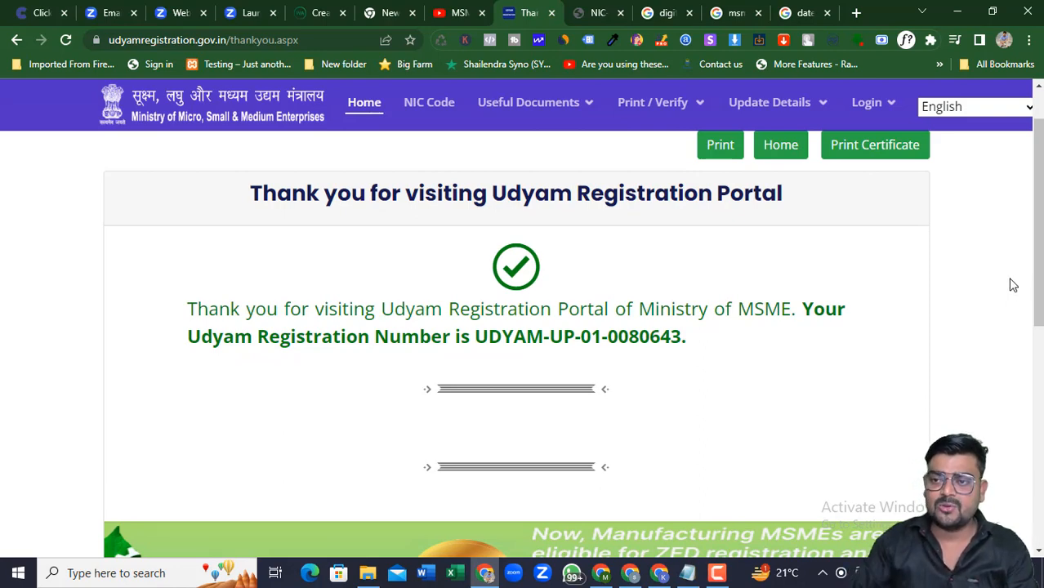
pyautogui.scroll(1, 1009, 282)
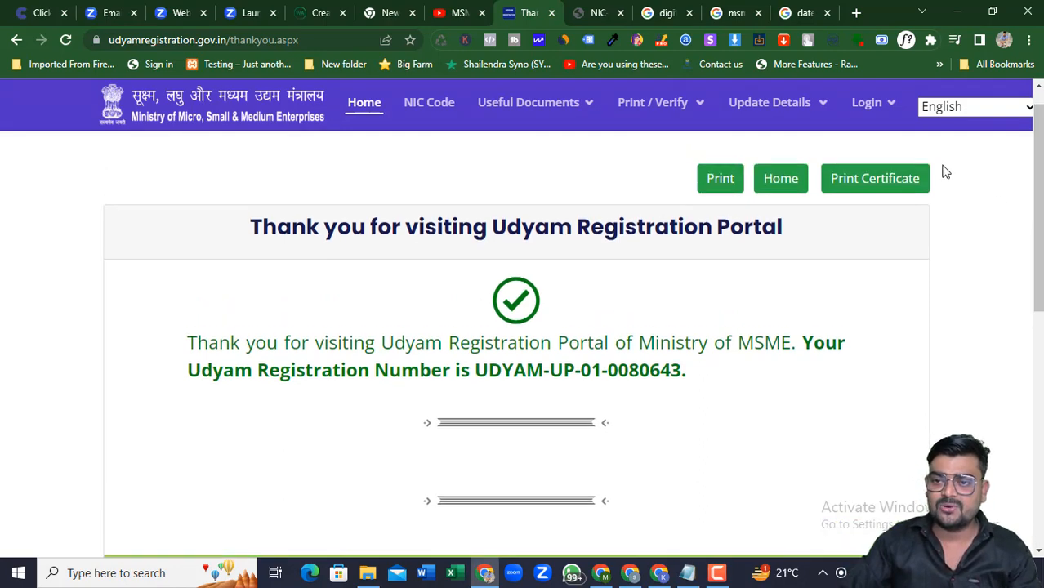
pyautogui.click(864, 186)
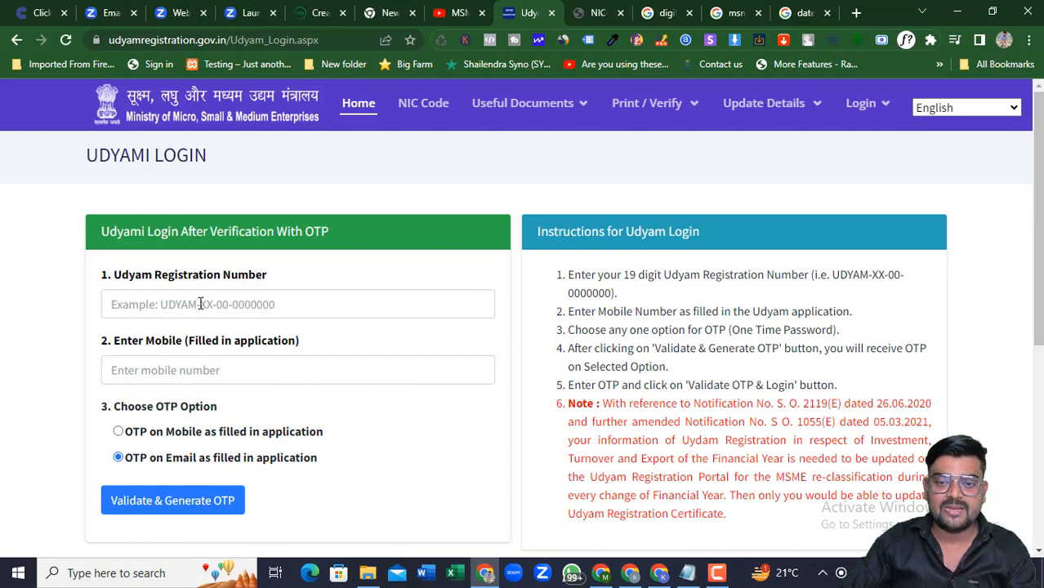
# Step: Fill in the registered mobile number and the Udyam Registration Number on Udyami Login
pyautogui.scroll(-2, 200, 304)
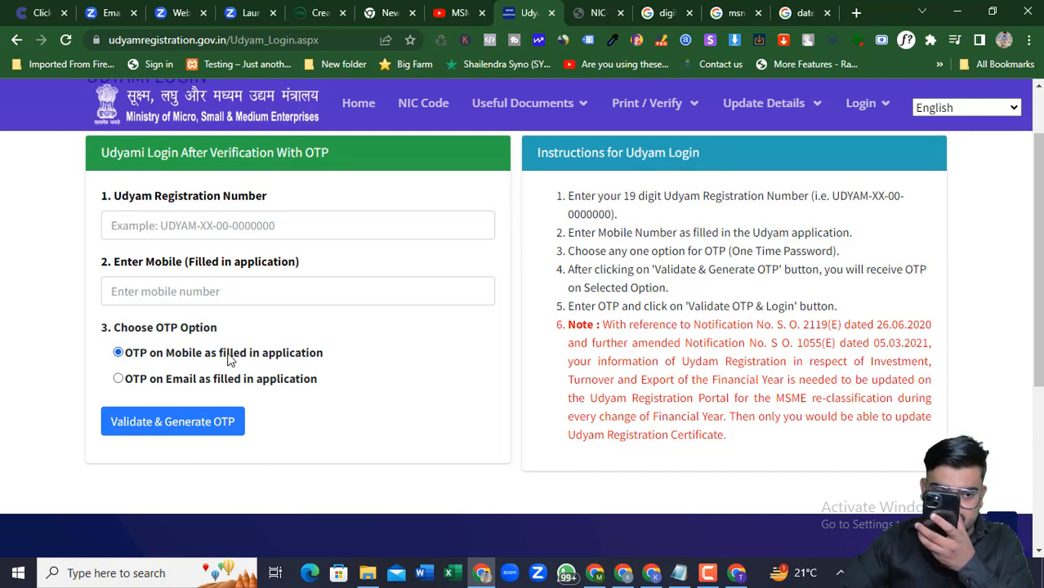
pyautogui.click(184, 289)
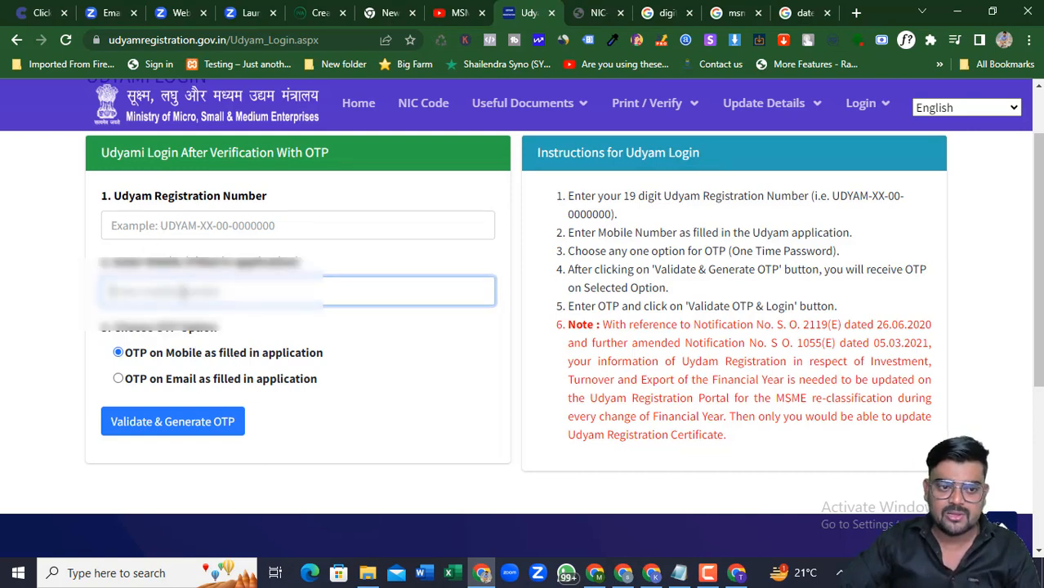
pyautogui.write('9876543')
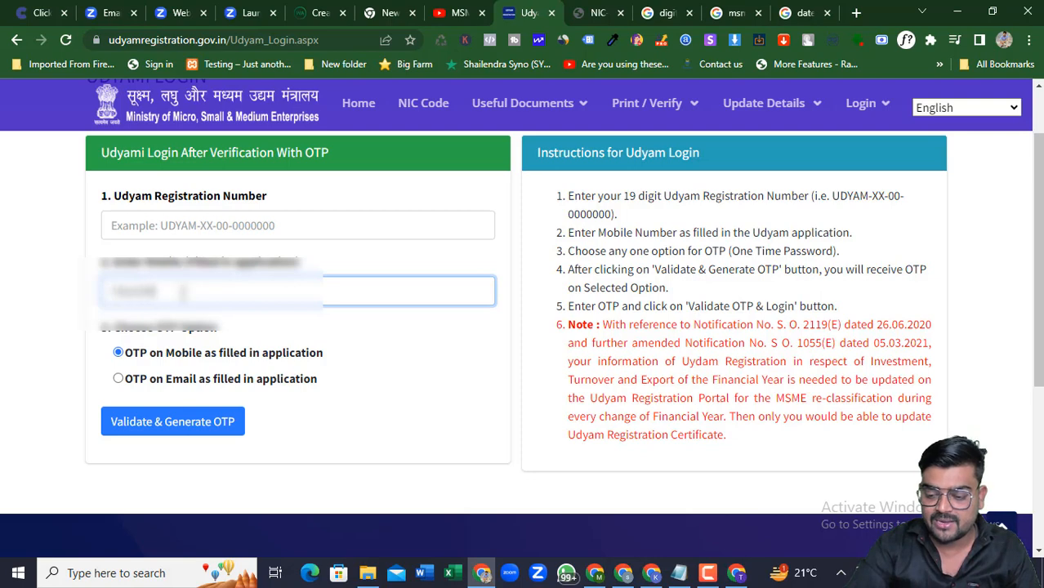
pyautogui.write('210')
pyautogui.click(176, 232)
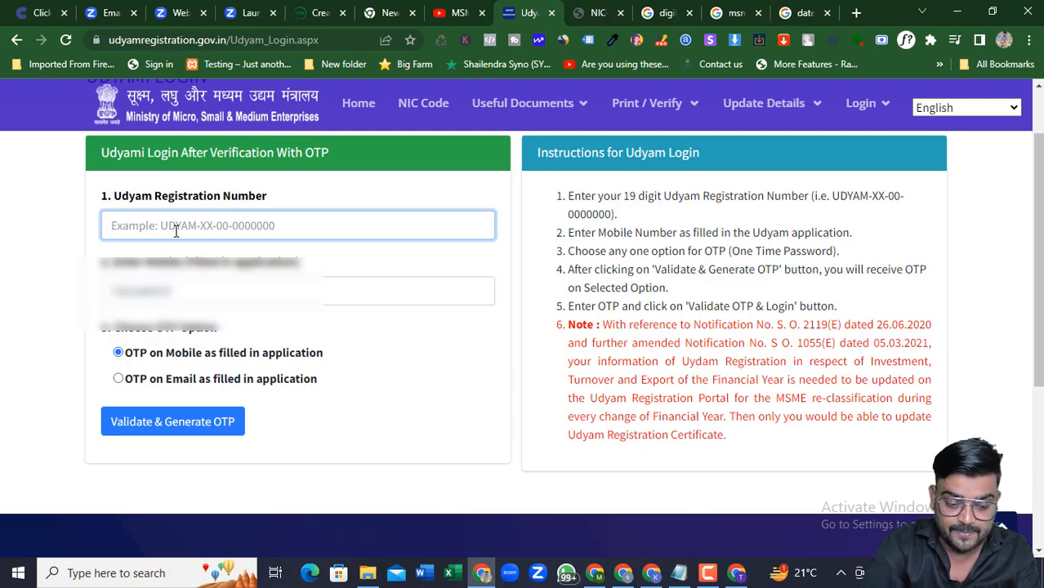
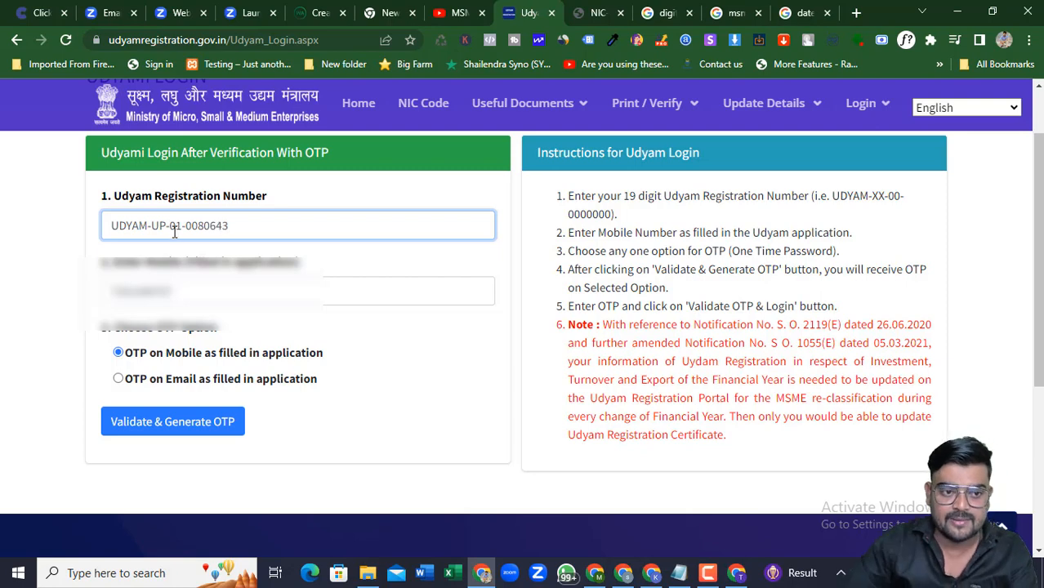
# Step: Generate a login OTP, enter the received code, and validate it to log in
pyautogui.click(188, 422)
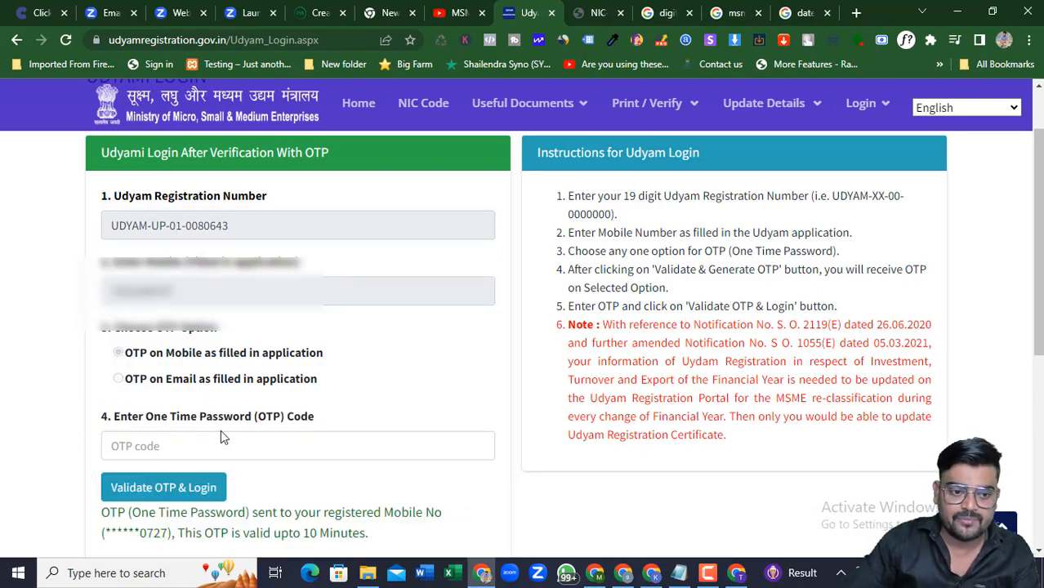
pyautogui.click(218, 443)
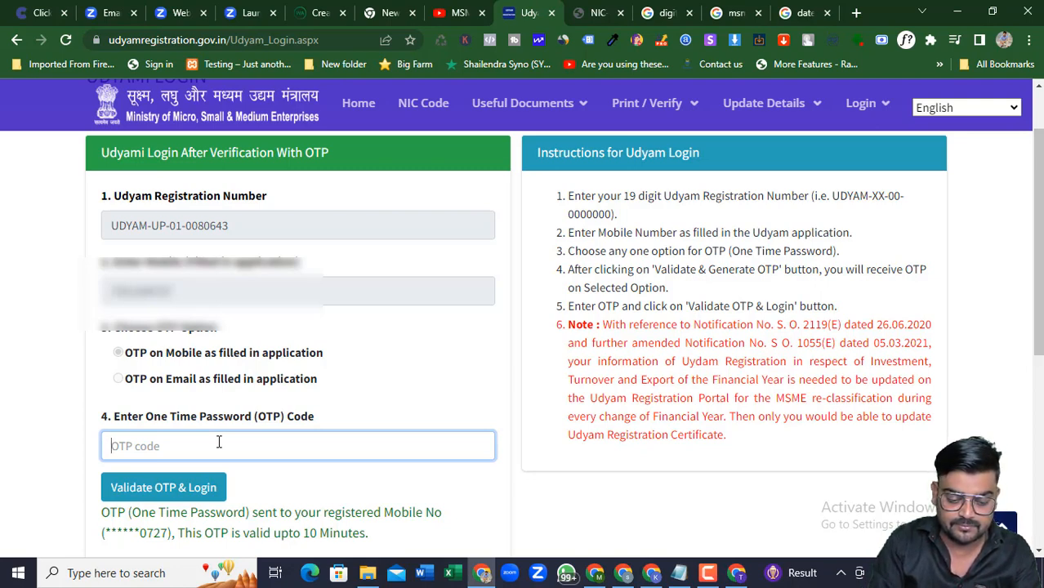
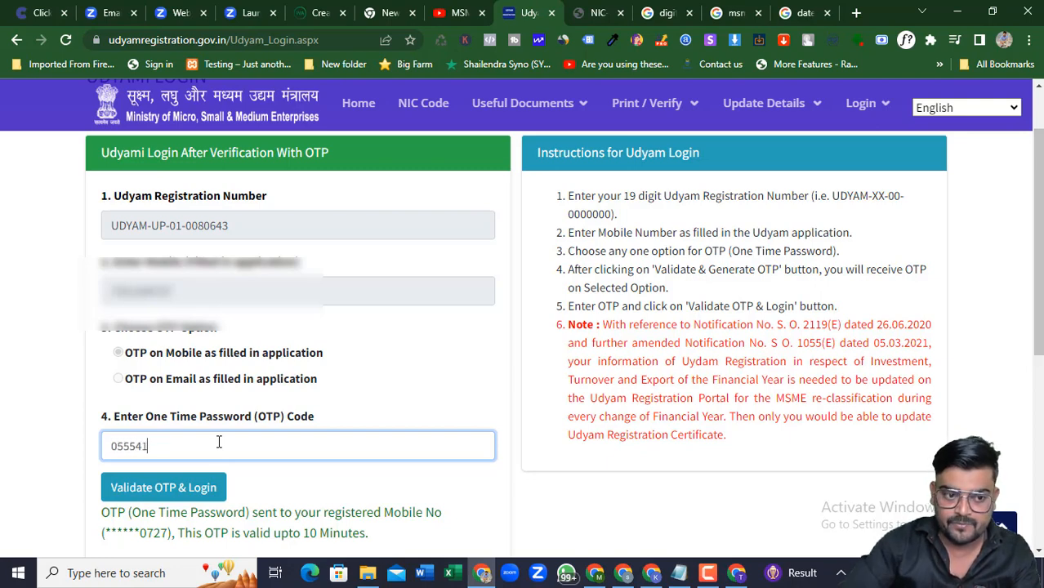
pyautogui.click(174, 495)
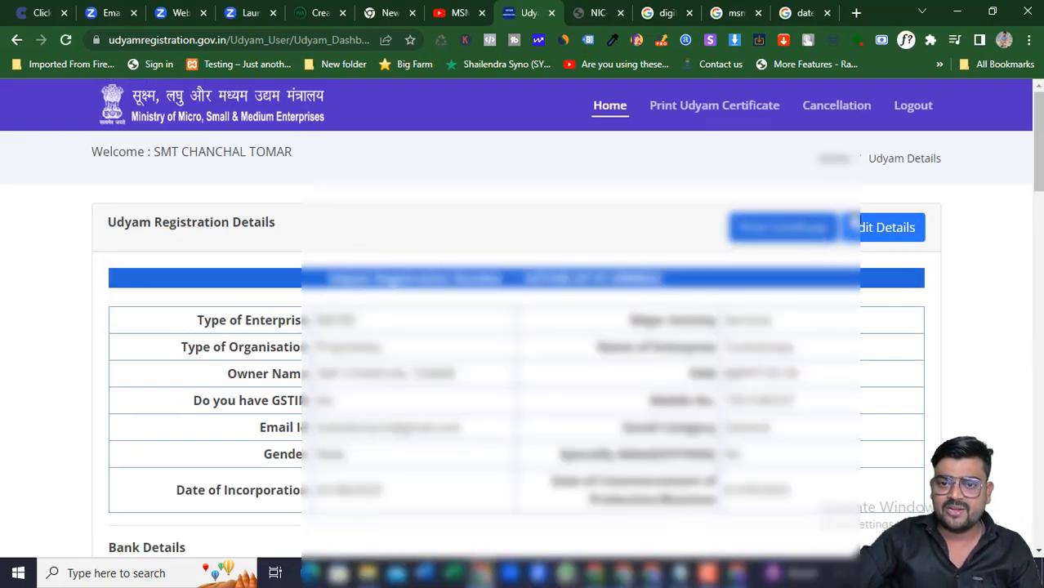
# Step: Open the printable Udyam Registration Certificate for Toolsduniya from the dashboard
pyautogui.scroll(-2, 1039, 208)
pyautogui.scroll(2, 1040, 207)
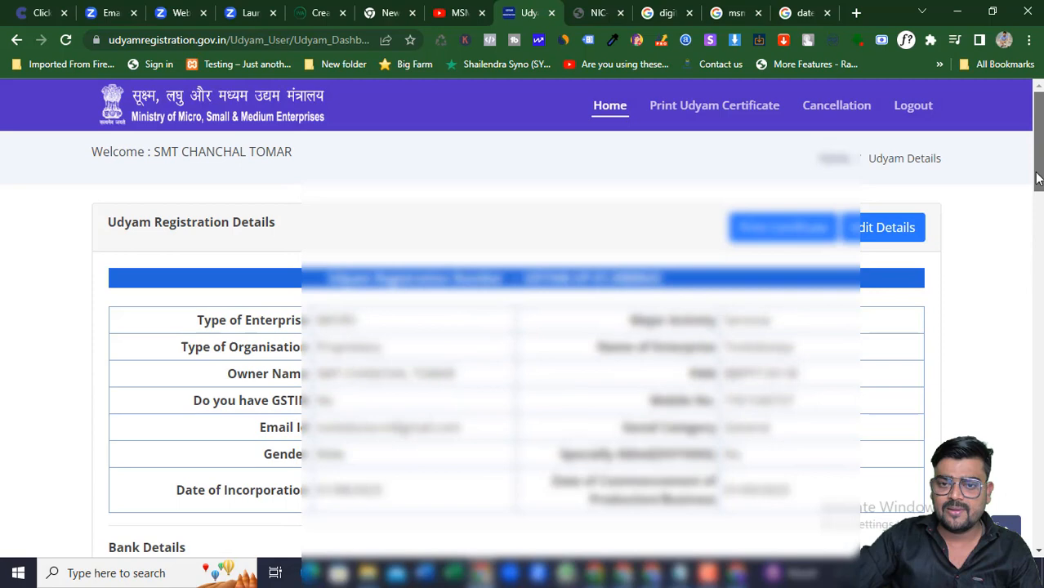
pyautogui.click(783, 227)
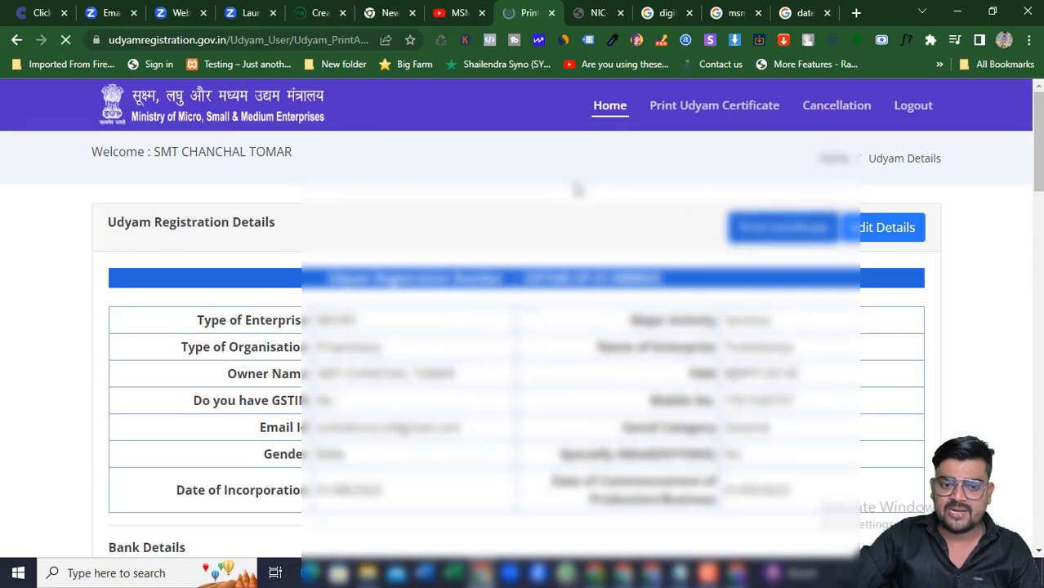
pyautogui.scroll(-3, 1038, 208)
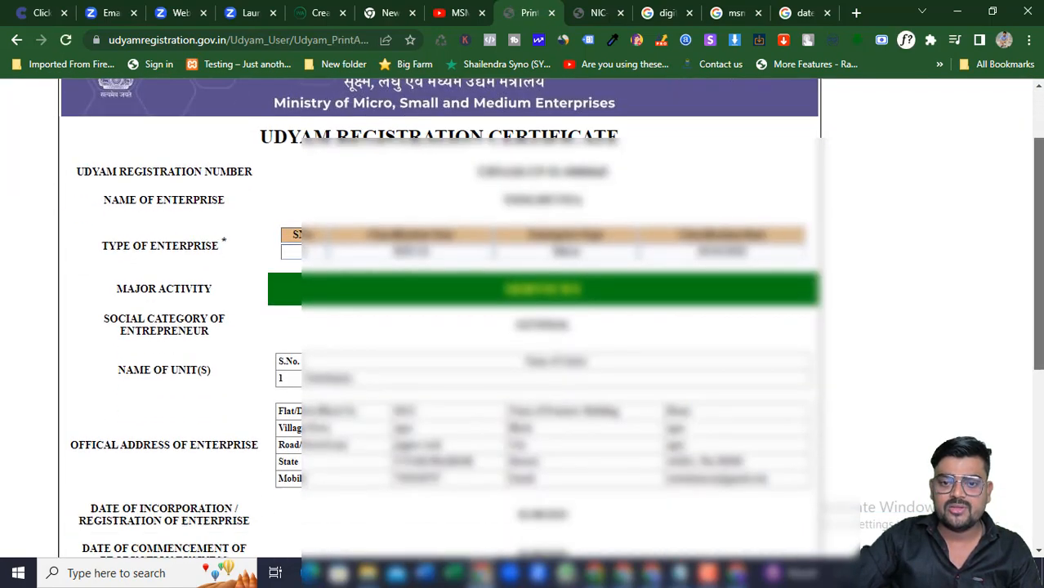
pyautogui.scroll(4, 1038, 207)
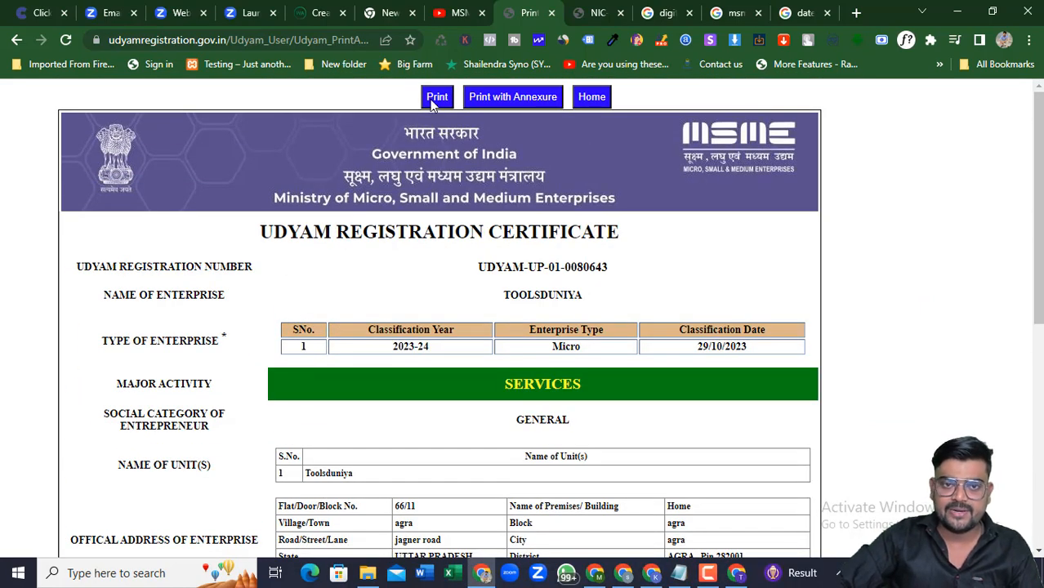
# Step: Print the certificate to Save as PDF, declining the Desktop overwrite and saving to Local Disk (G:)
pyautogui.click(433, 99)
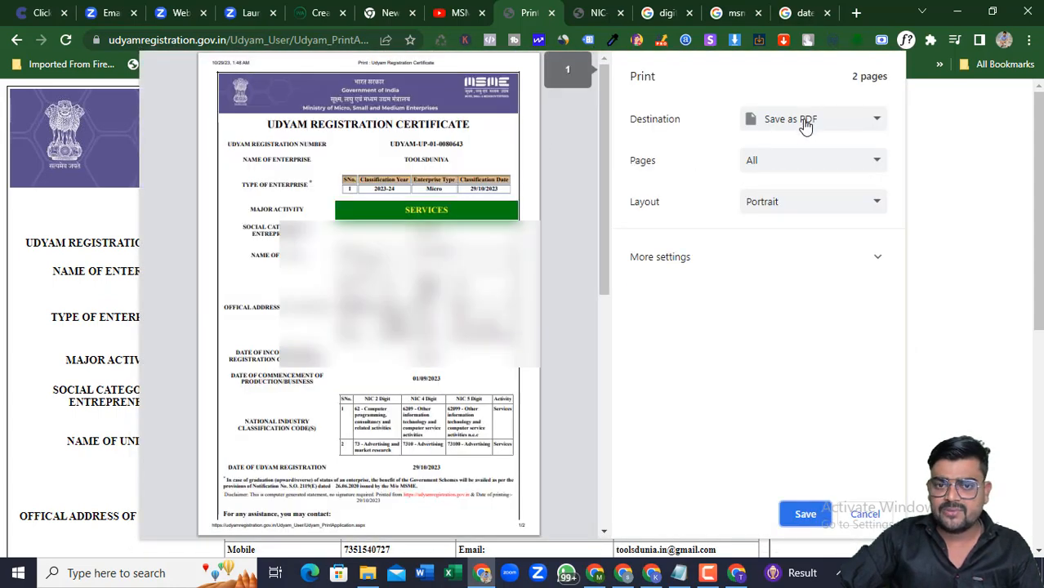
pyautogui.click(797, 512)
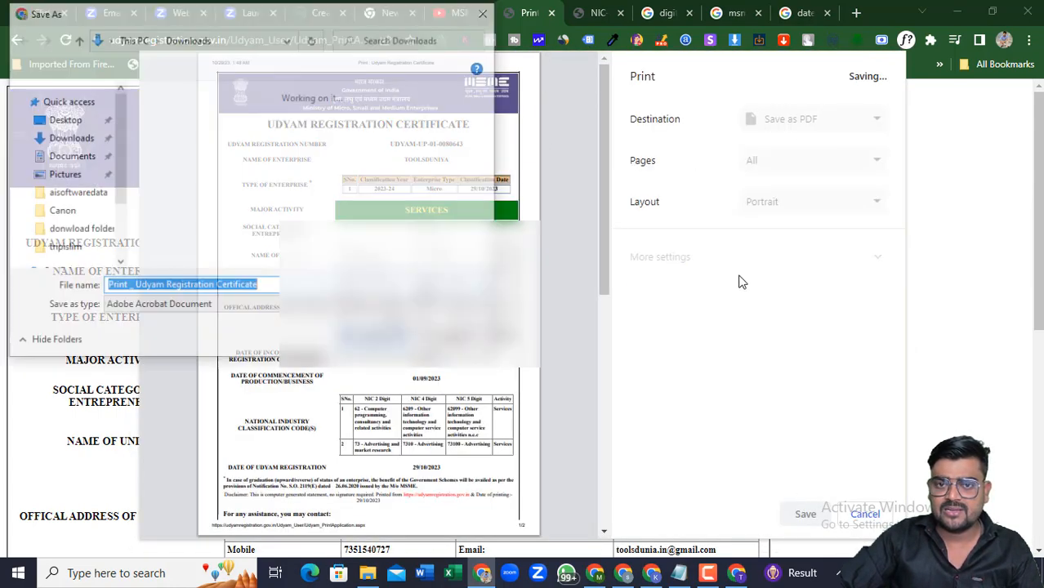
pyautogui.click(63, 132)
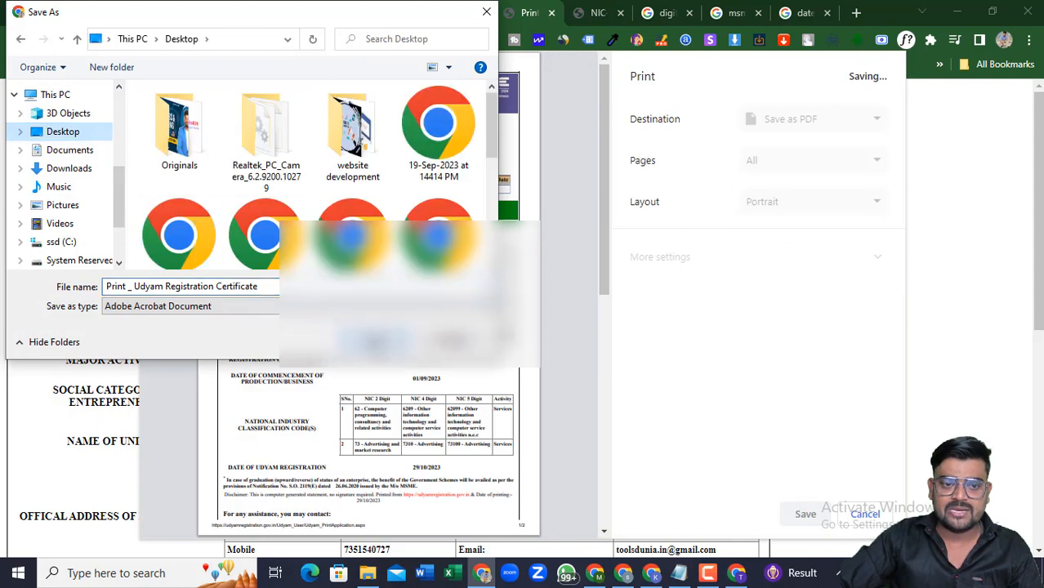
pyautogui.click(374, 339)
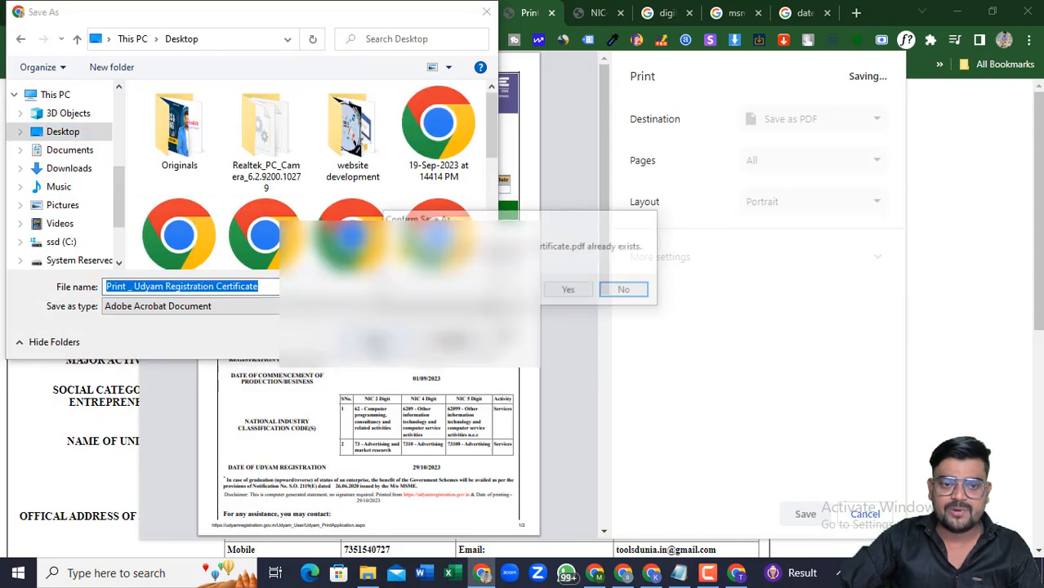
pyautogui.click(623, 290)
pyautogui.scroll(-2, 117, 217)
pyautogui.click(74, 217)
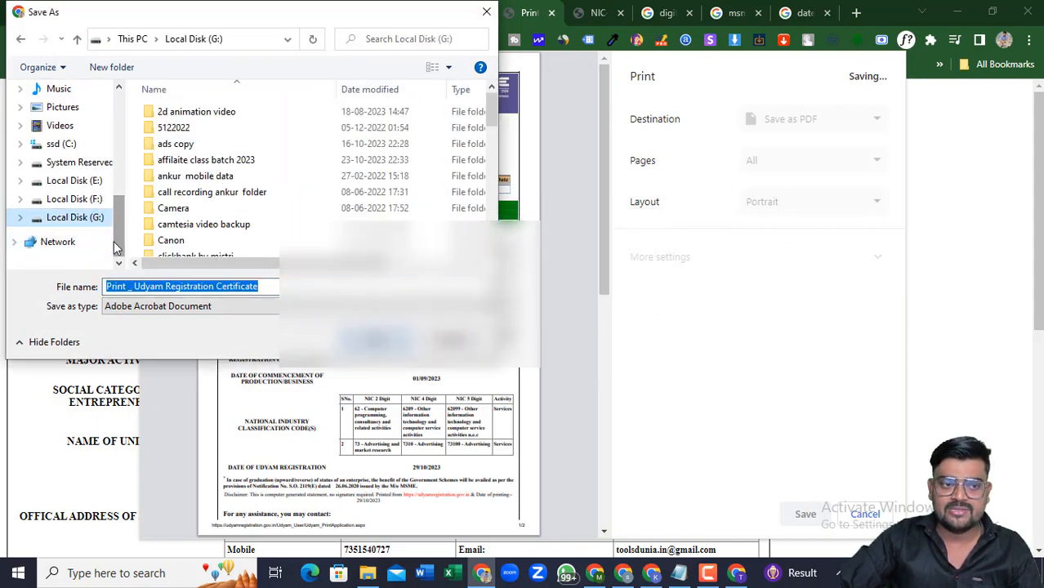
pyautogui.click(374, 339)
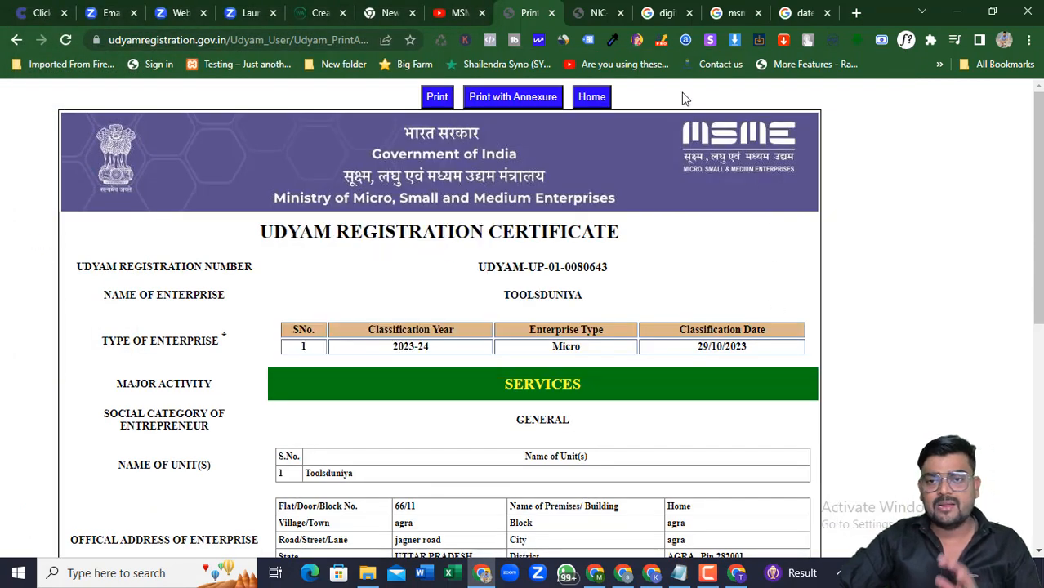